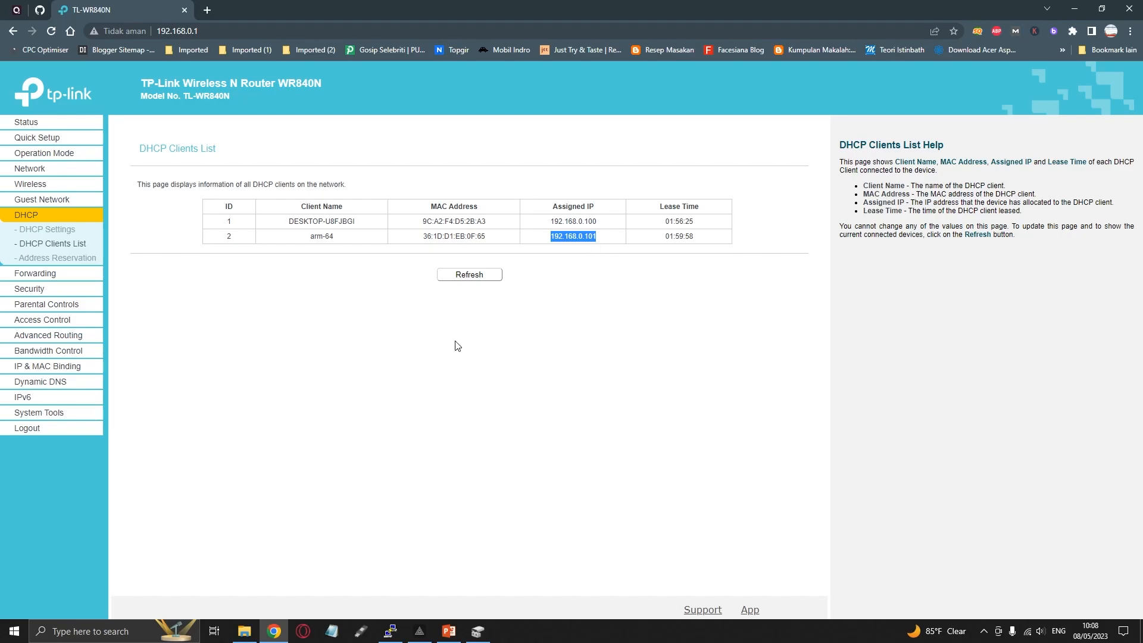
Switch to PuTTY, open an SSH session to 192.168.0.101, and accept the server's new host key
{"action": "left_click", "coordinate": [389, 631]}
{"action": "type", "text": "192.168.0.101"}
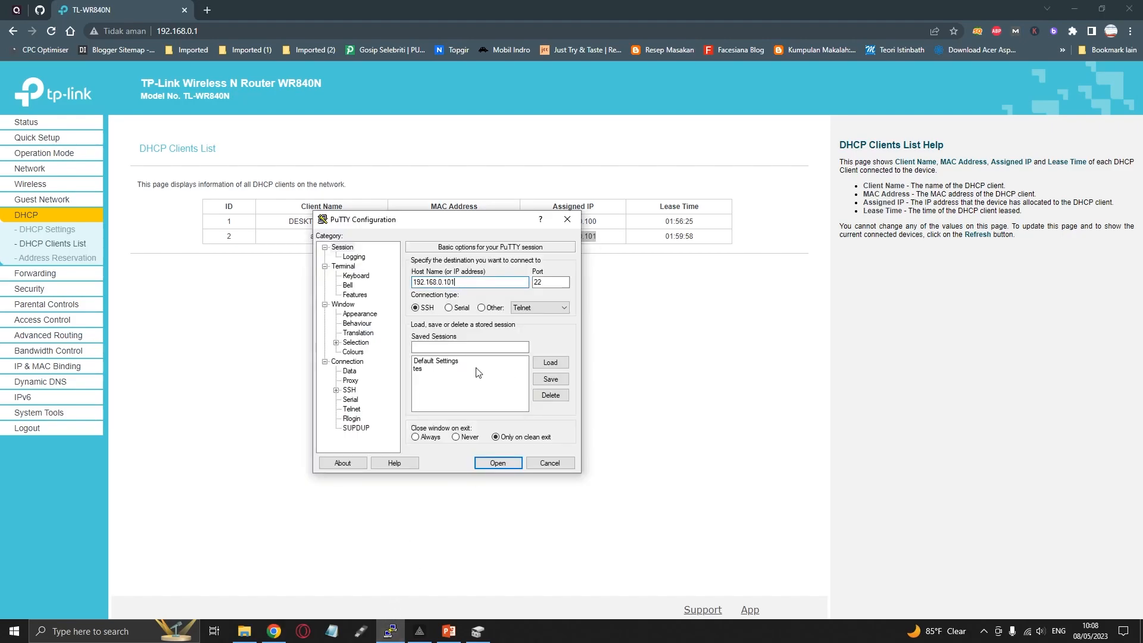
{"action": "left_click", "coordinate": [488, 462]}
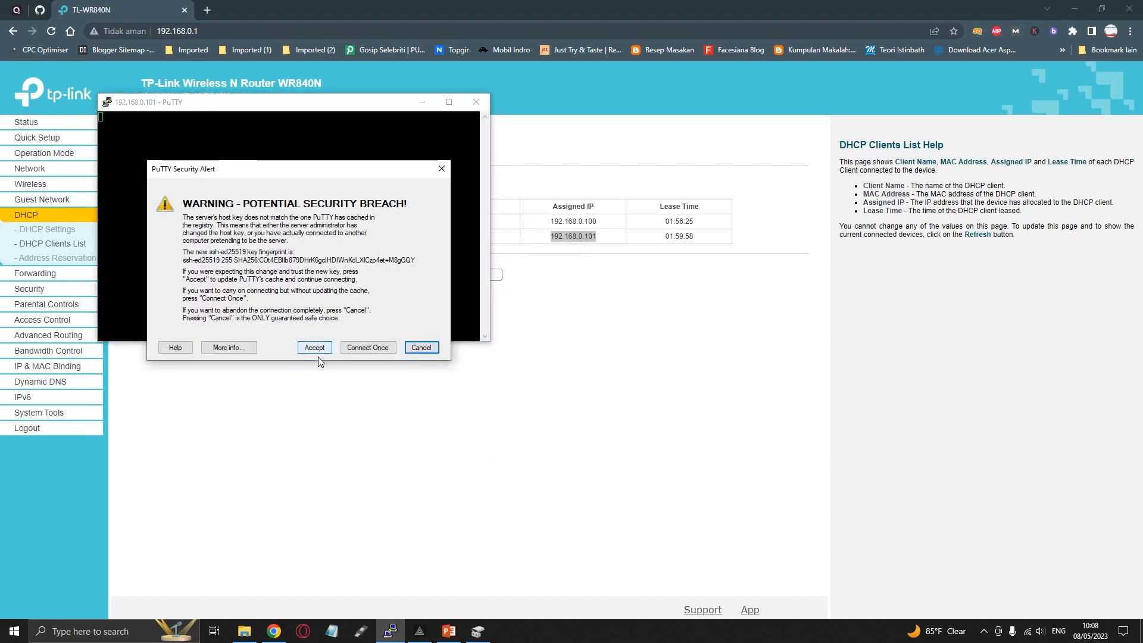
{"action": "left_click", "coordinate": [315, 349]}
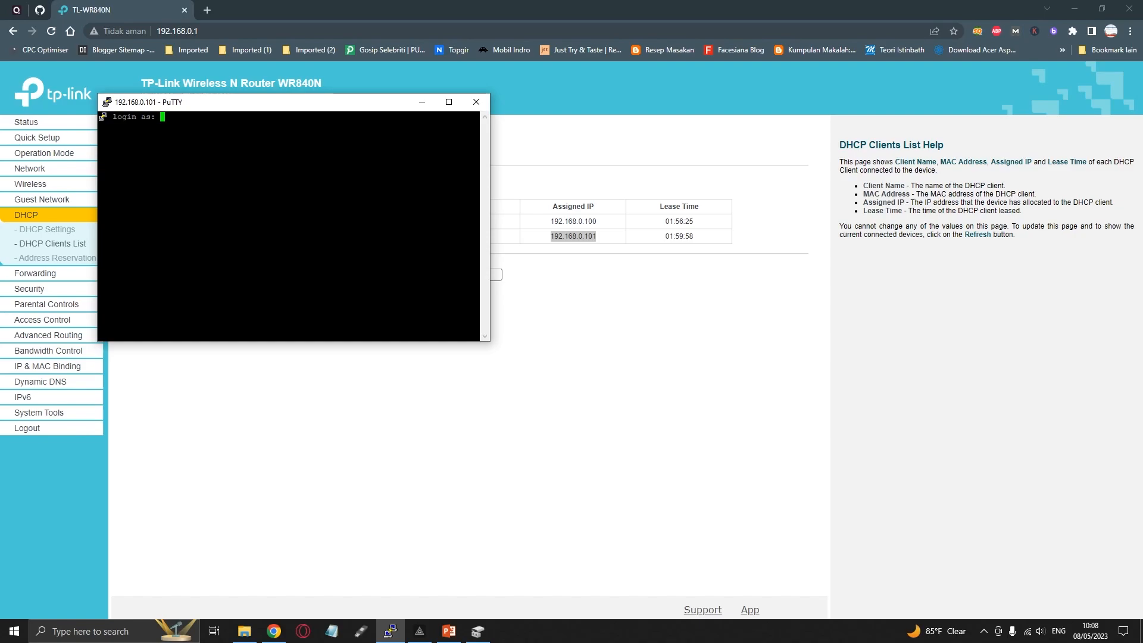
Log in to the SSH session as root and submit the account password
{"action": "type", "text": "Root"}
{"action": "key", "text": "BackSpace"}
{"action": "key", "text": "BackSpace"}
{"action": "key", "text": "BackSpace"}
{"action": "key", "text": "BackSpace"}
{"action": "type", "text": "root"}
{"action": "key", "text": "Return"}
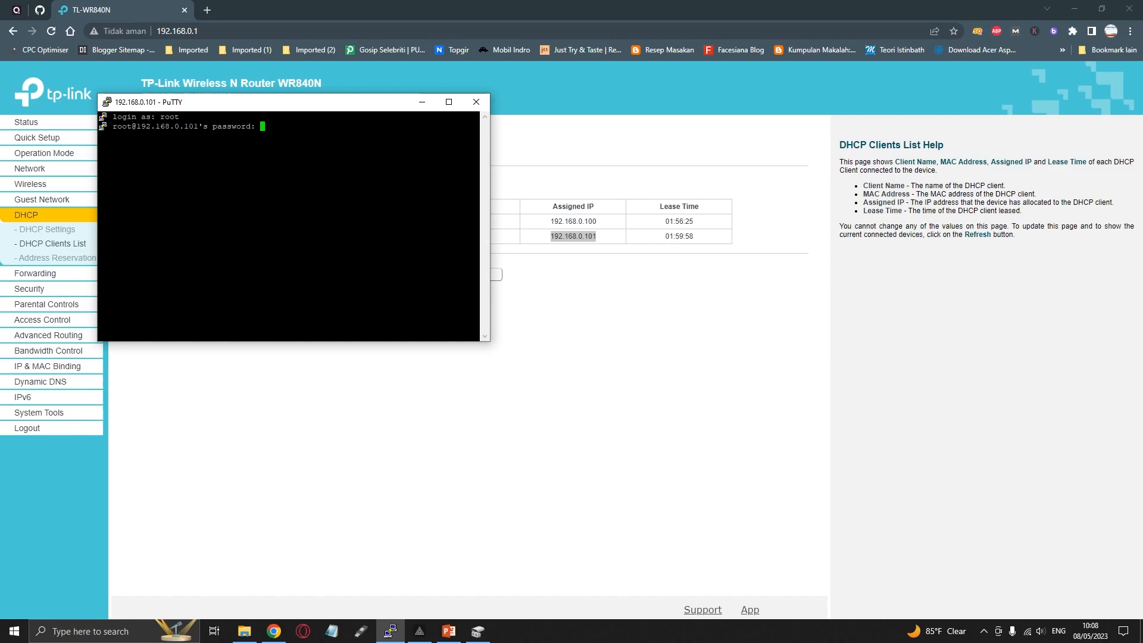
{"action": "key", "text": "Return"}
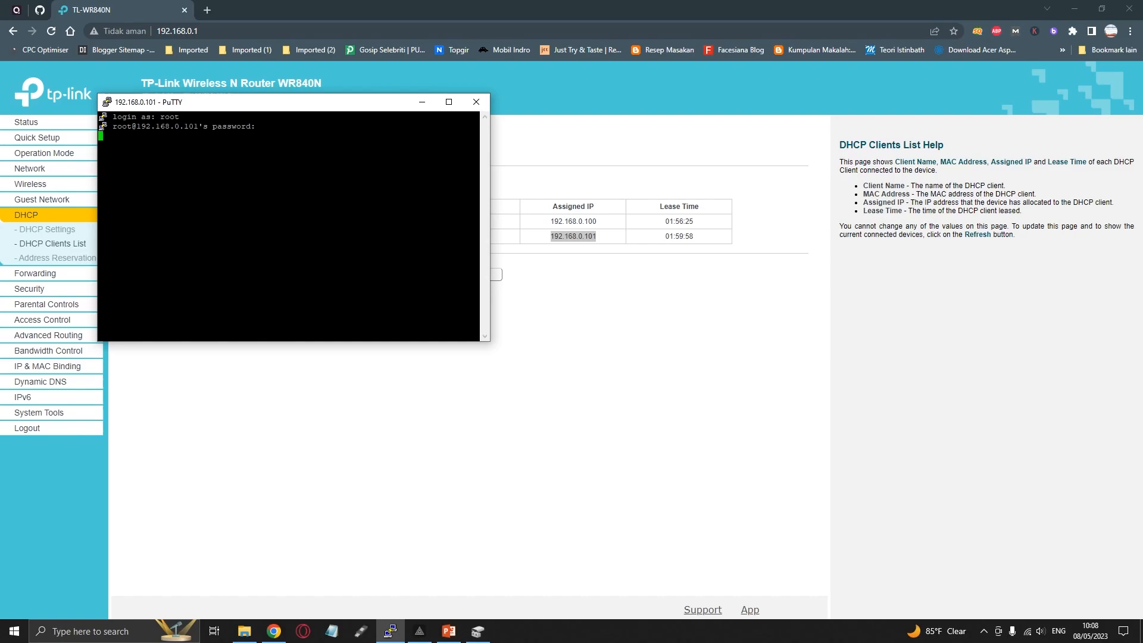
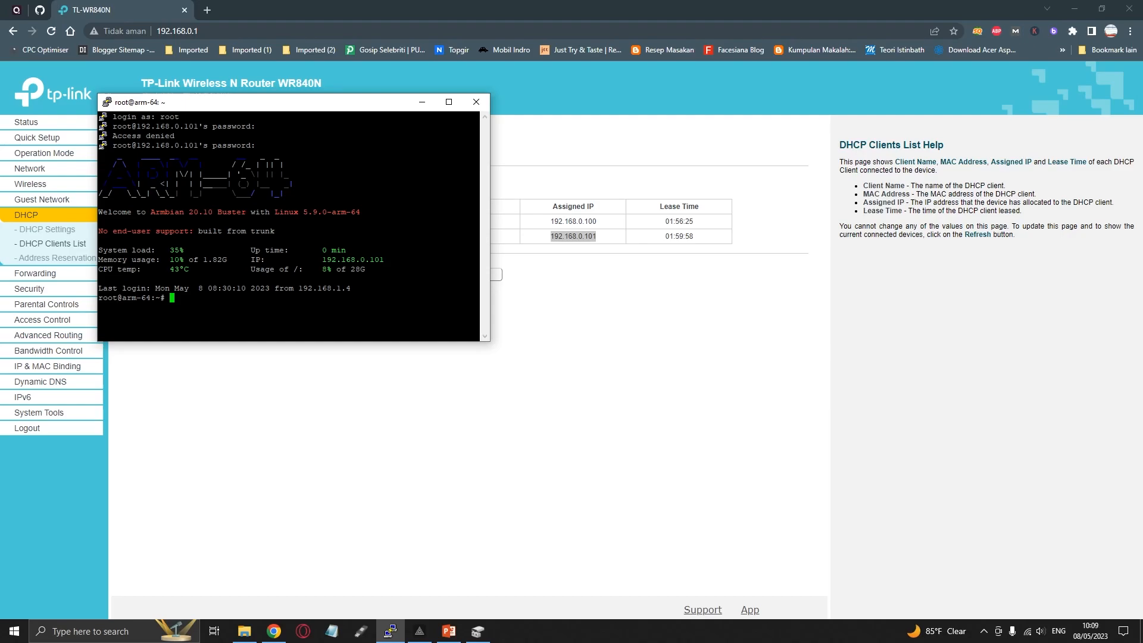
Switch to File Explorer, open install armbian 2010.txt from the BAHAN ARMMBIAN folder, and minimize the folder window
{"action": "key", "text": "alt+Tab"}
{"action": "double_click", "coordinate": [204, 78]}
{"action": "left_click", "coordinate": [245, 96]}
{"action": "double_click", "coordinate": [245, 95]}
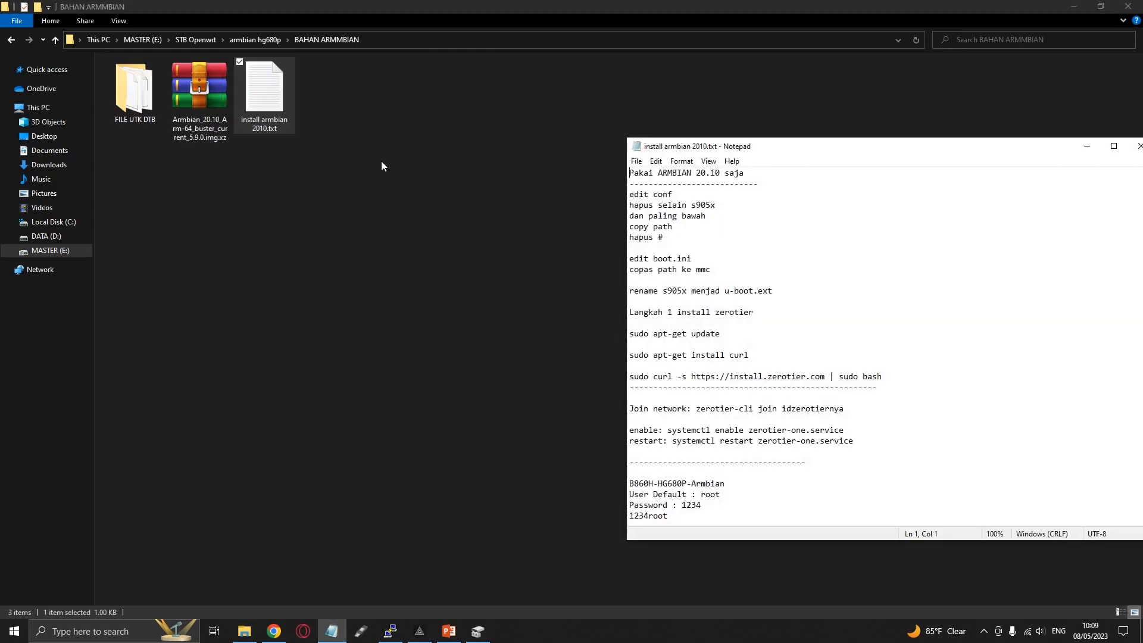
{"action": "left_click", "coordinate": [1073, 7]}
{"action": "scroll", "coordinate": [702, 309], "scroll_direction": "down", "scroll_amount": 3}
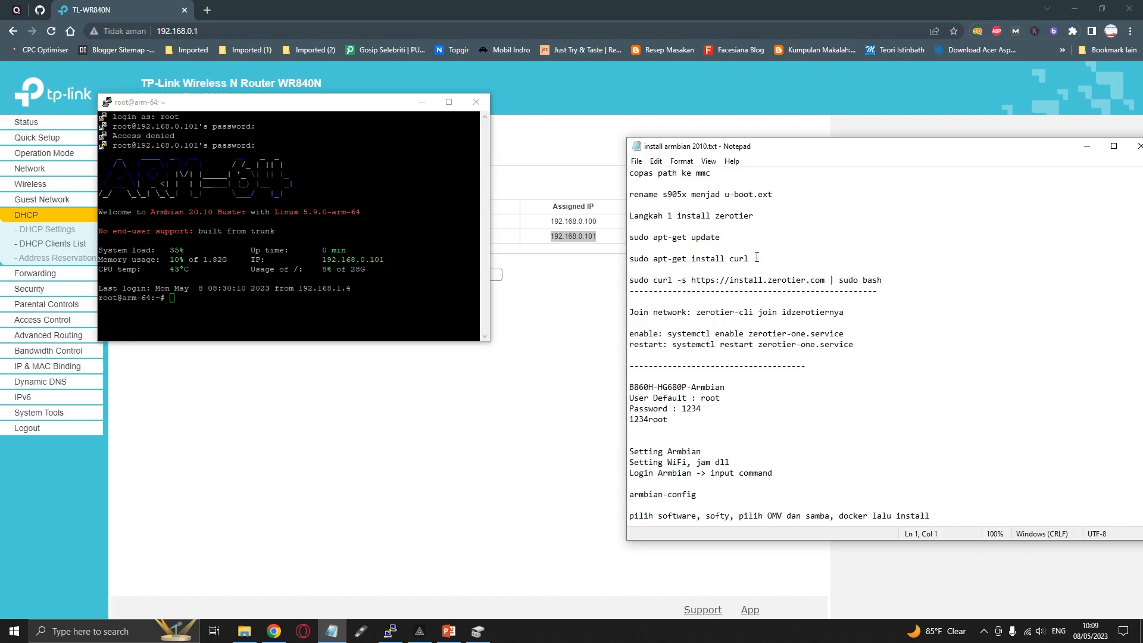
{"action": "left_click_drag", "start_coordinate": [756, 257], "coordinate": [629, 259]}
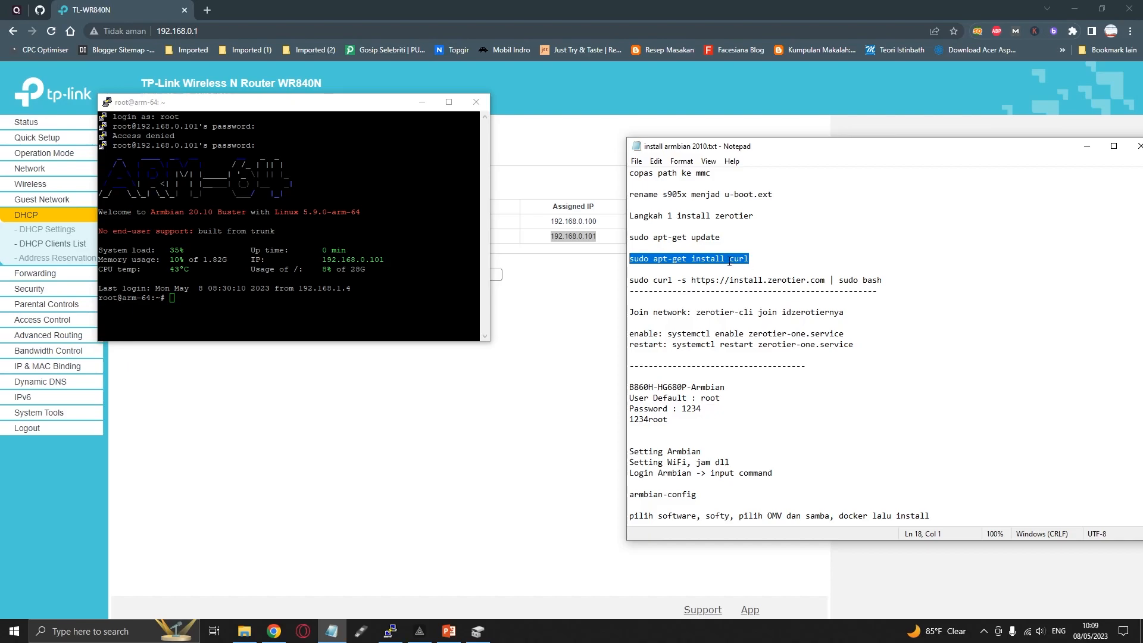
{"action": "left_click_drag", "start_coordinate": [883, 279], "coordinate": [622, 279]}
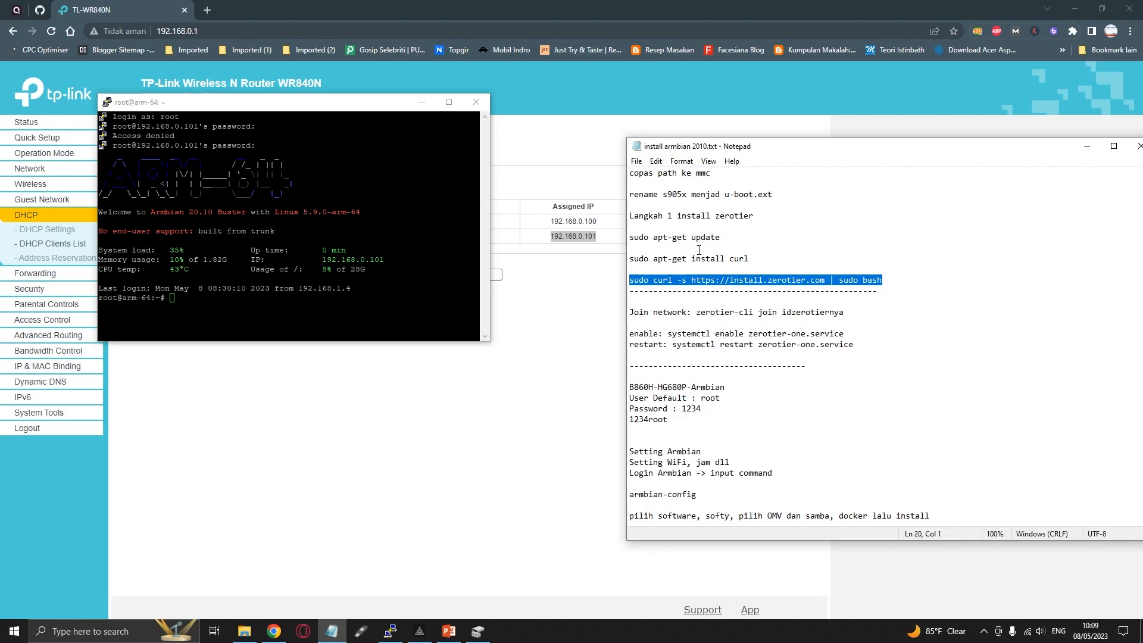
{"action": "right_click", "coordinate": [710, 278]}
{"action": "left_click", "coordinate": [736, 316]}
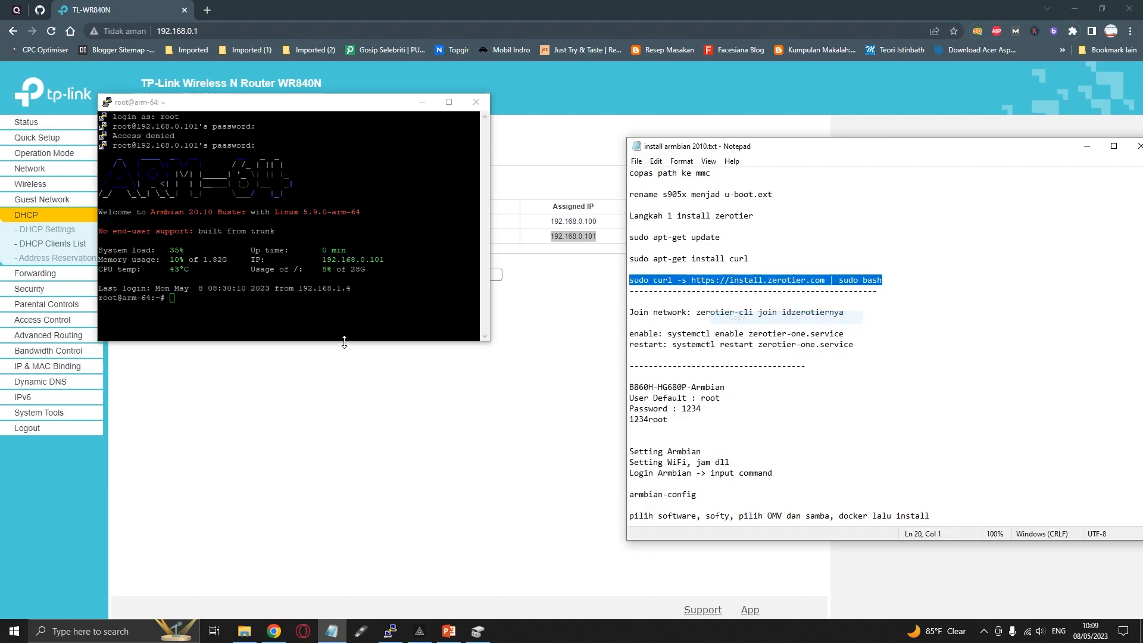
{"action": "right_click", "coordinate": [344, 332]}
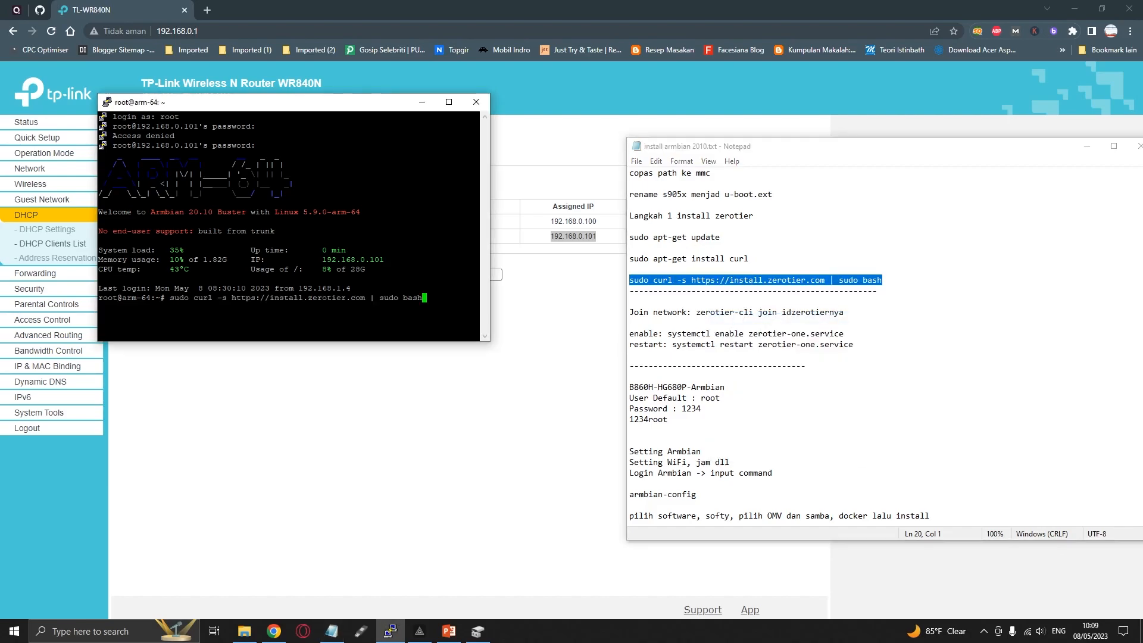
{"action": "key", "text": "Return"}
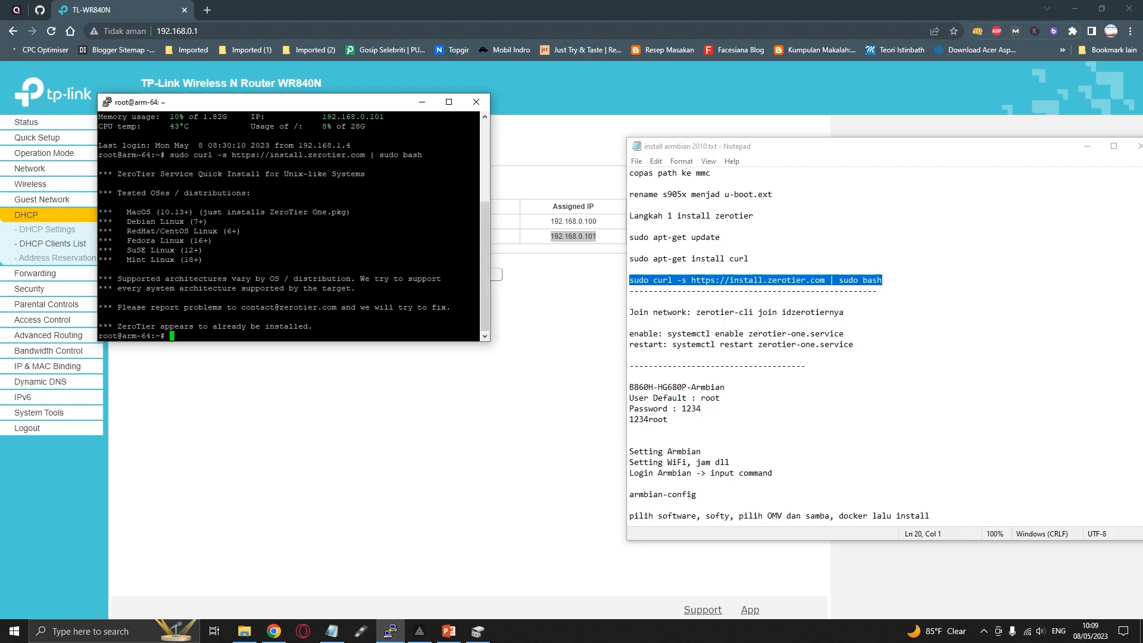
{"action": "scroll", "coordinate": [289, 226], "scroll_direction": "up", "scroll_amount": 5}
{"action": "scroll", "coordinate": [288, 226], "scroll_direction": "down", "scroll_amount": 5}
{"action": "left_click_drag", "start_coordinate": [142, 326], "coordinate": [269, 326]}
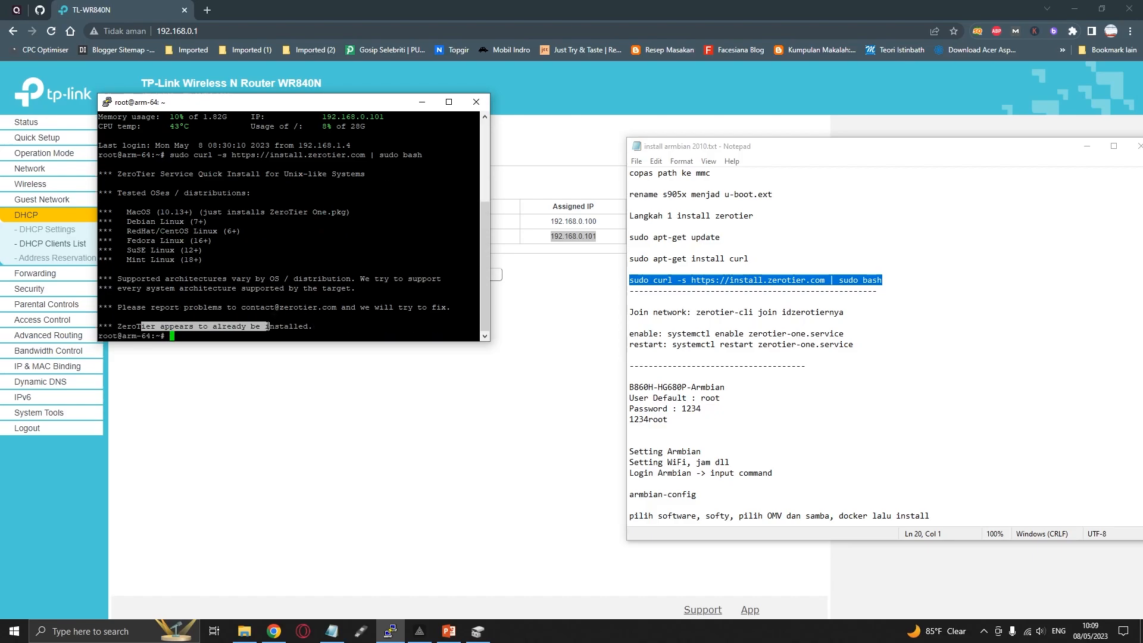
{"action": "left_click", "coordinate": [270, 327]}
Consult the Armbian setup notes, run armbian-config in the maximized SSH window, and continue past the internet connection warning
{"action": "left_click", "coordinate": [691, 312]}
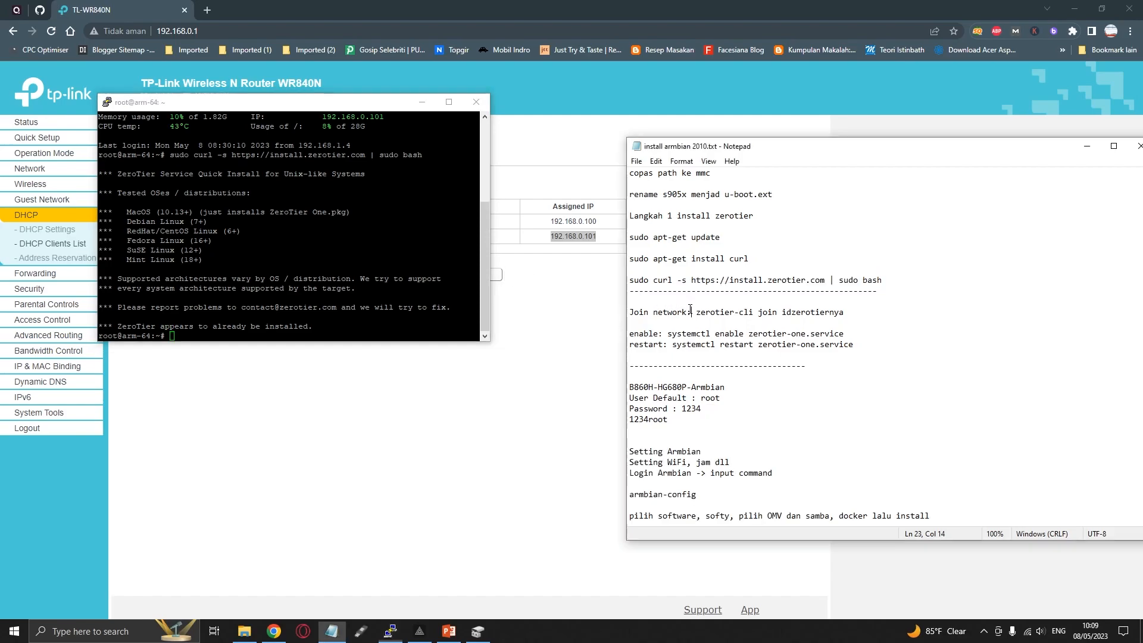
{"action": "scroll", "coordinate": [645, 346], "scroll_direction": "down", "scroll_amount": 3}
{"action": "scroll", "coordinate": [645, 346], "scroll_direction": "down", "scroll_amount": 1}
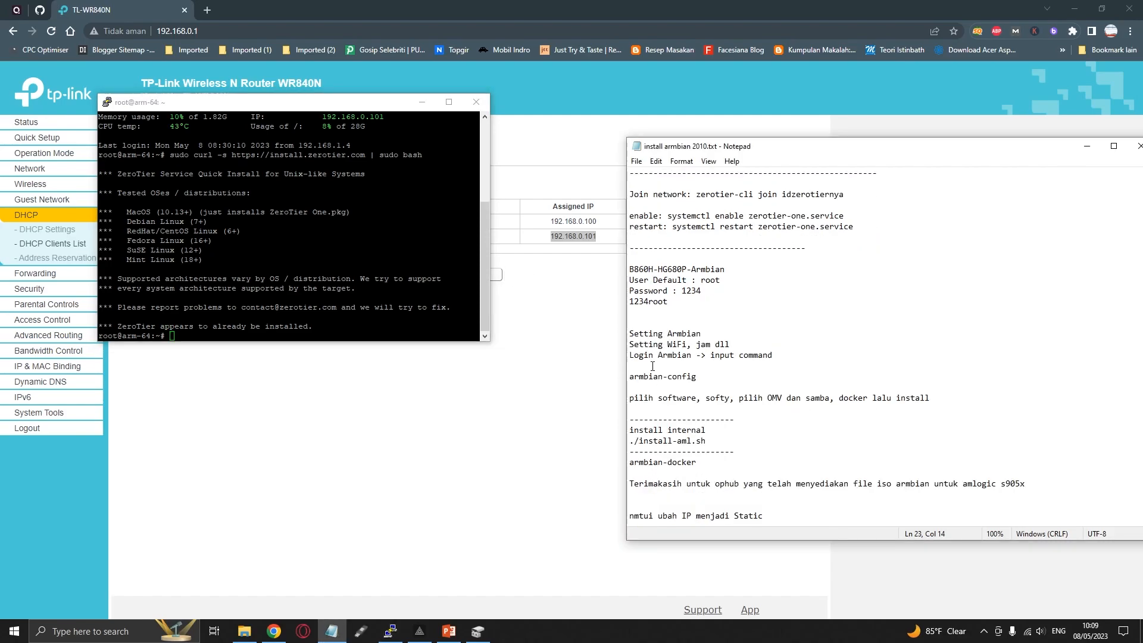
{"action": "double_click", "coordinate": [676, 402]}
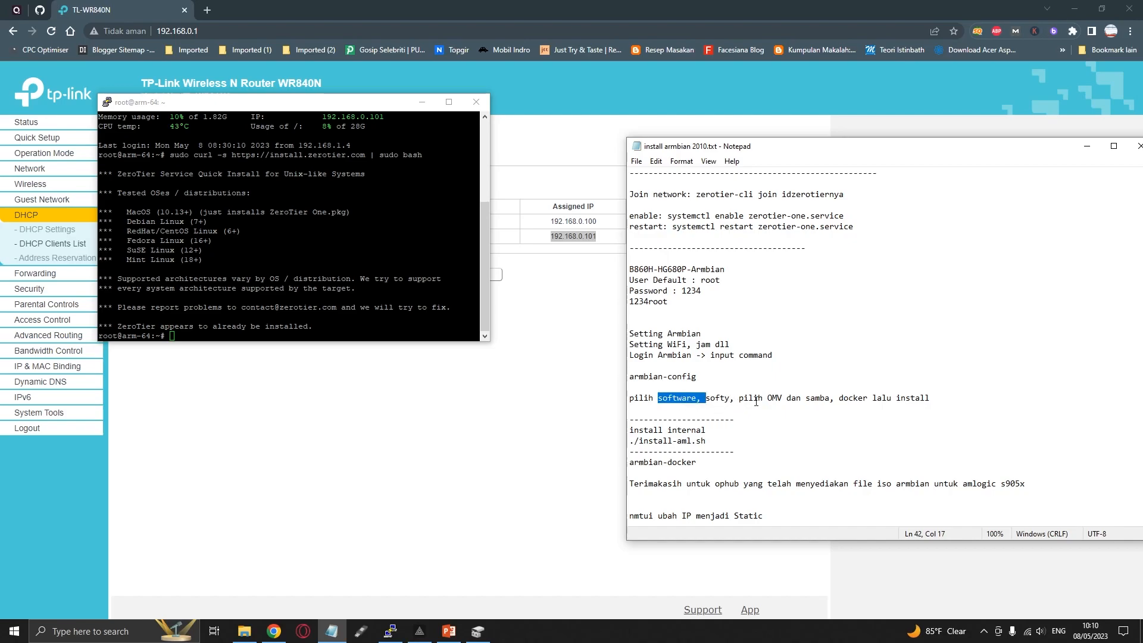
{"action": "left_click", "coordinate": [777, 398]}
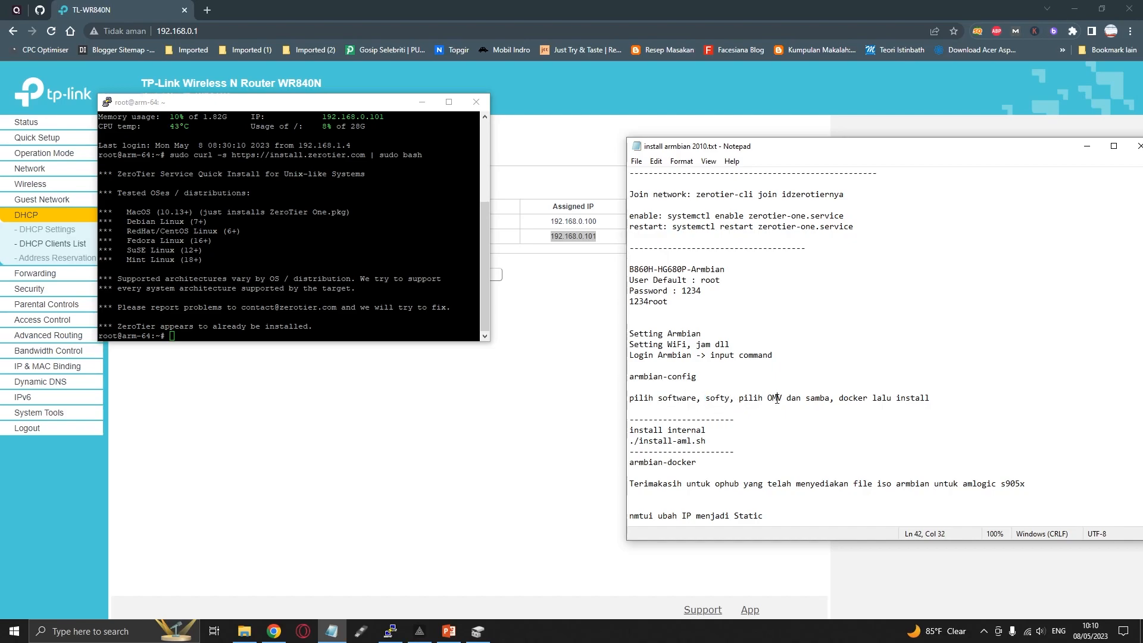
{"action": "left_click", "coordinate": [304, 103]}
{"action": "type", "text": "armb"}
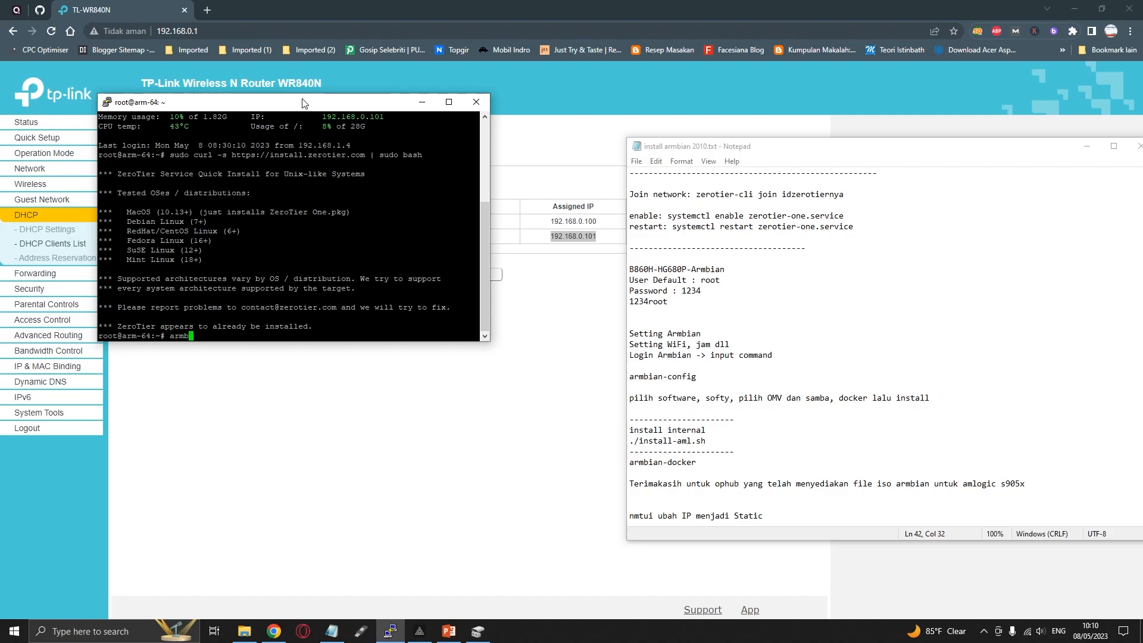
{"action": "type", "text": "ian"}
{"action": "left_click", "coordinate": [449, 102]}
{"action": "type", "text": "-config"}
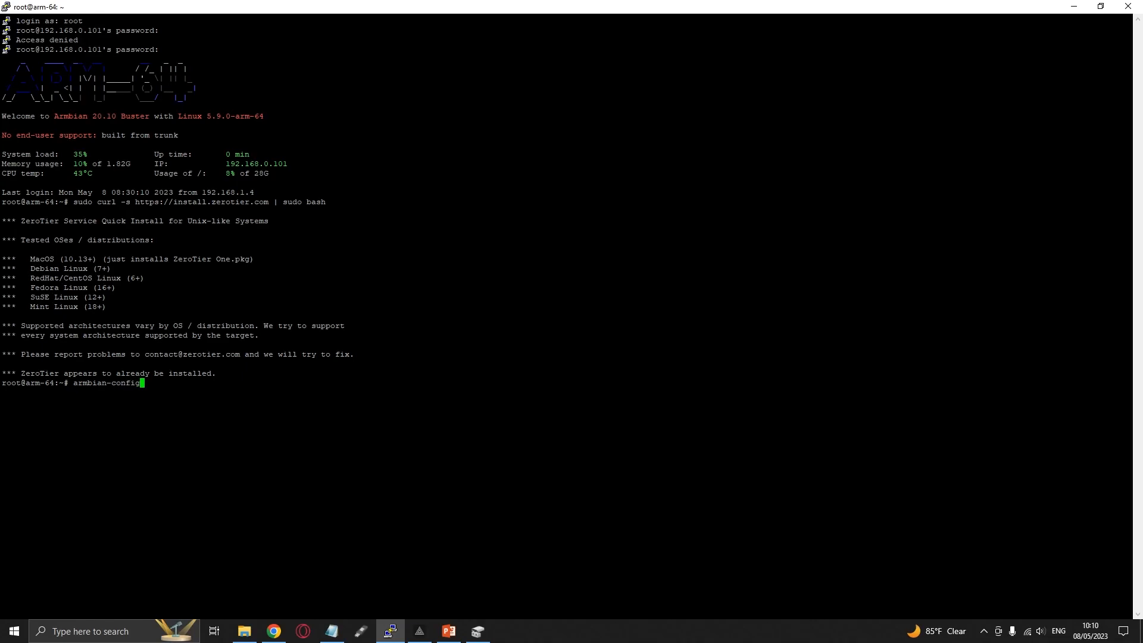
{"action": "key", "text": "Return"}
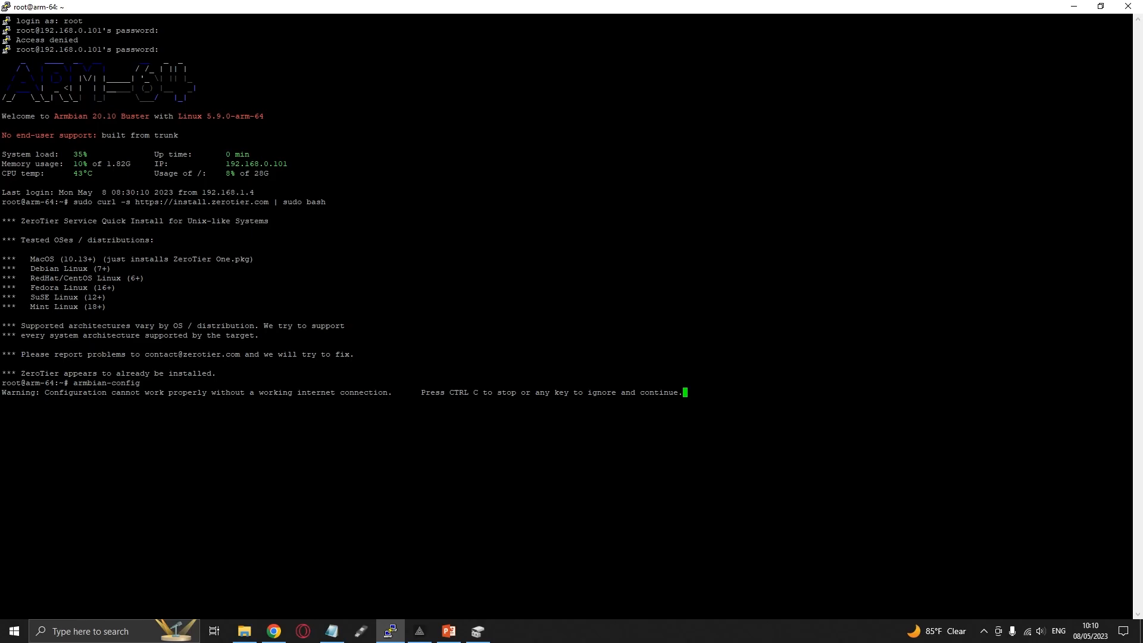
{"action": "key", "text": "Return"}
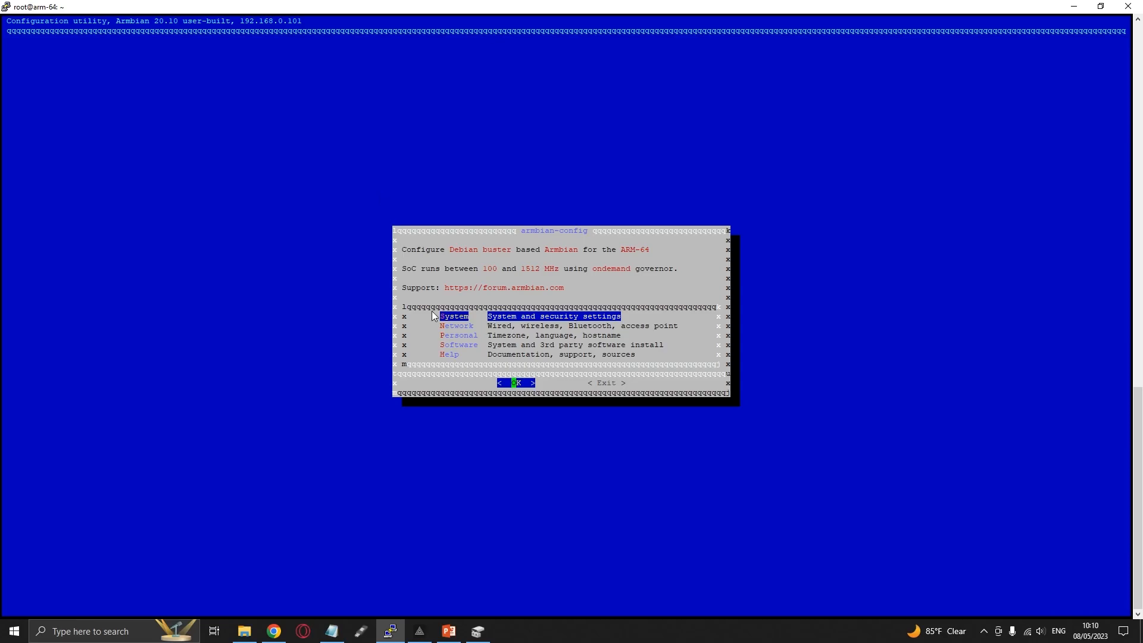
Open Softy from armbian-config's Software section and start installing Samba and OMV
{"action": "left_click", "coordinate": [460, 345]}
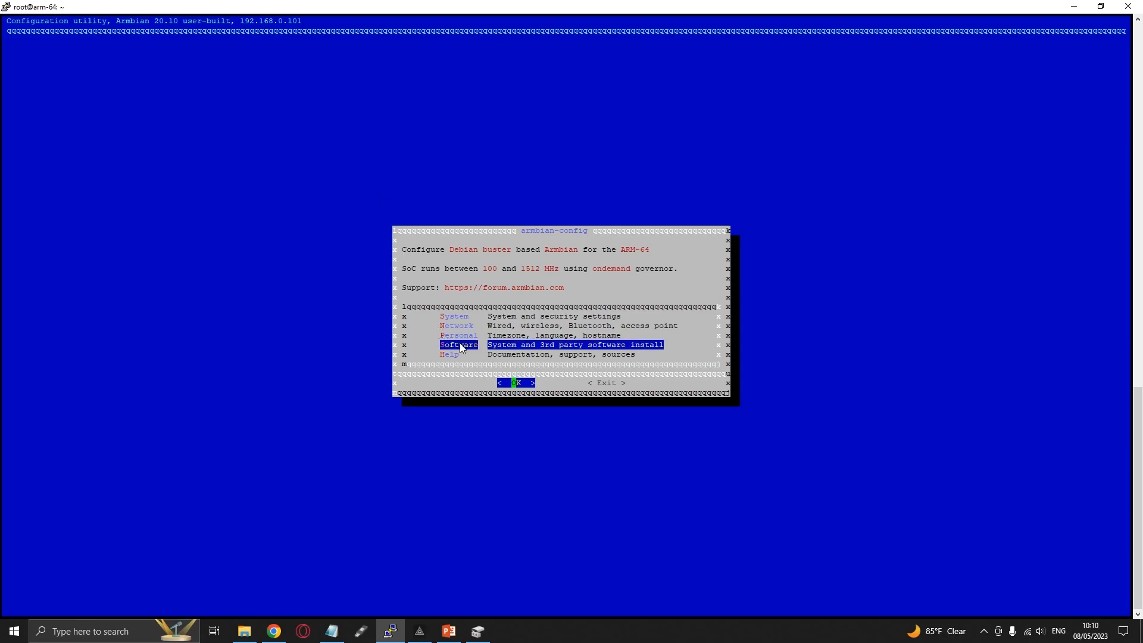
{"action": "left_click", "coordinate": [516, 382]}
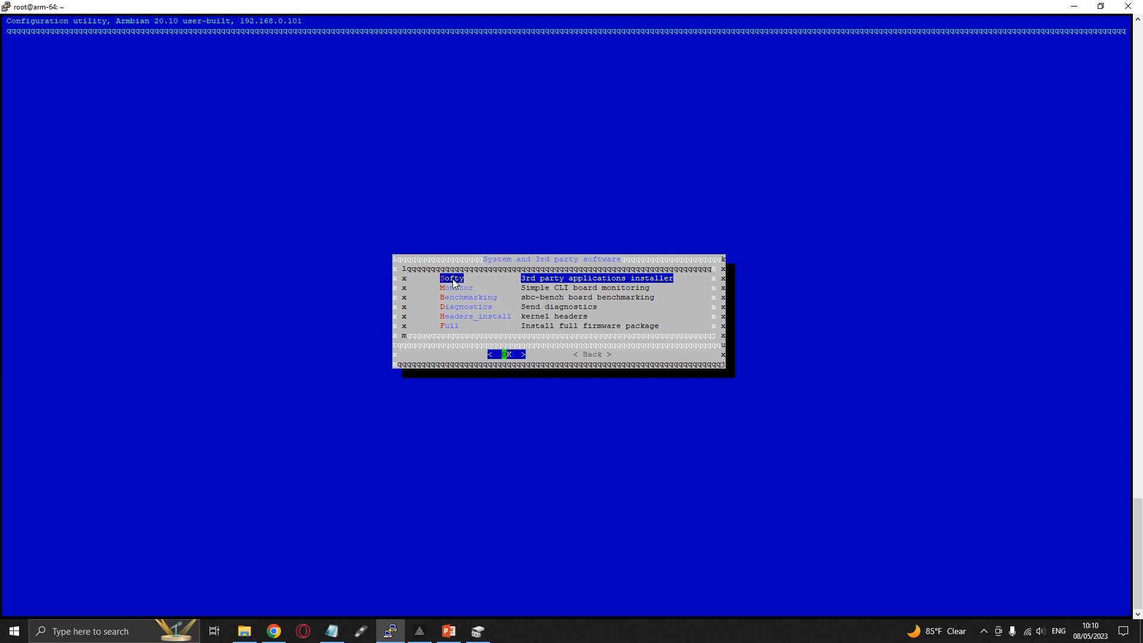
{"action": "left_click", "coordinate": [506, 354]}
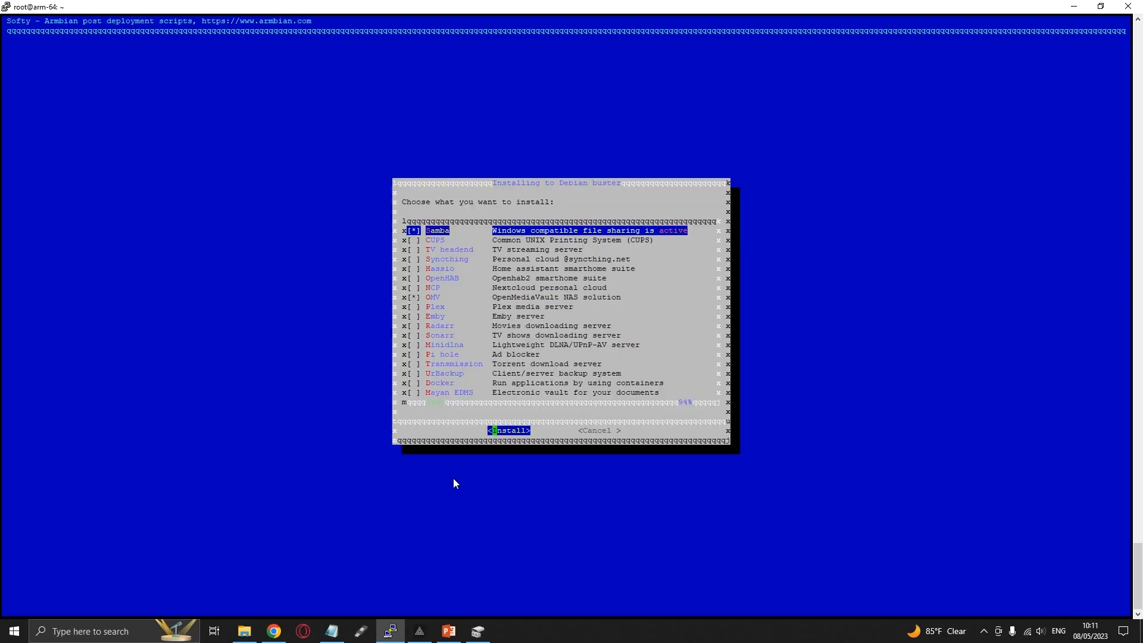
{"action": "left_click", "coordinate": [434, 298]}
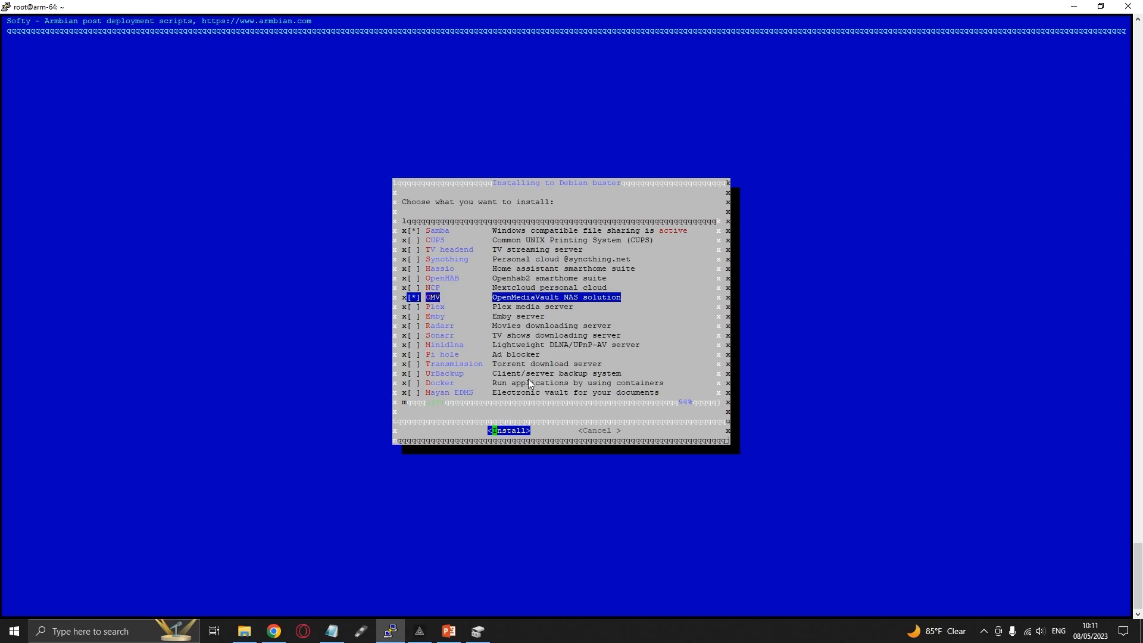
{"action": "left_click", "coordinate": [516, 431]}
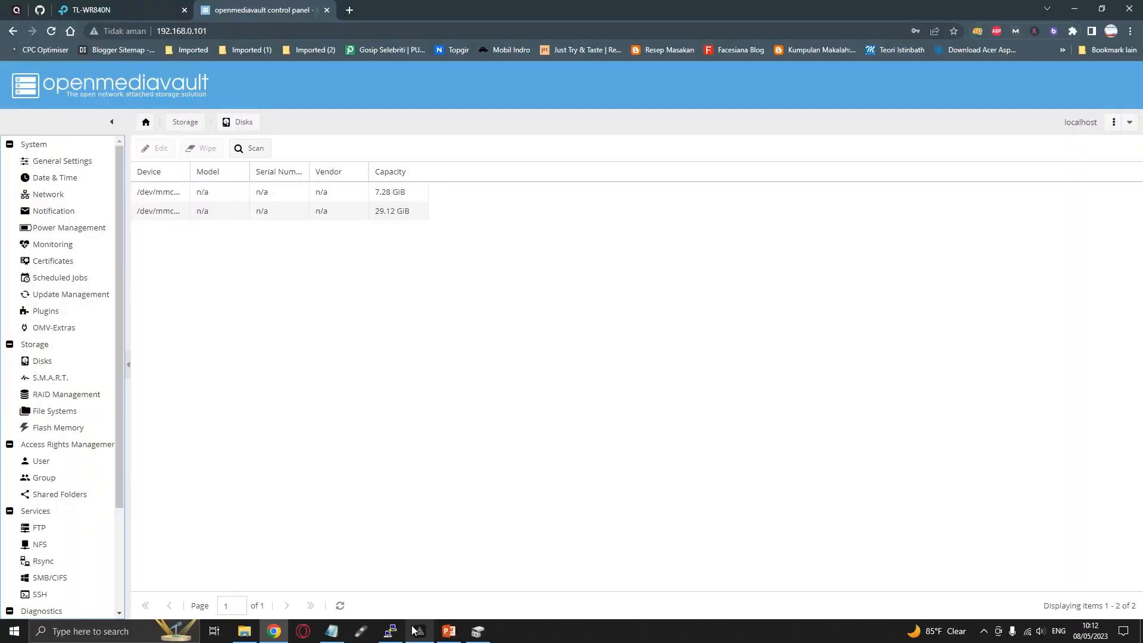
{"action": "left_click", "coordinate": [419, 631]}
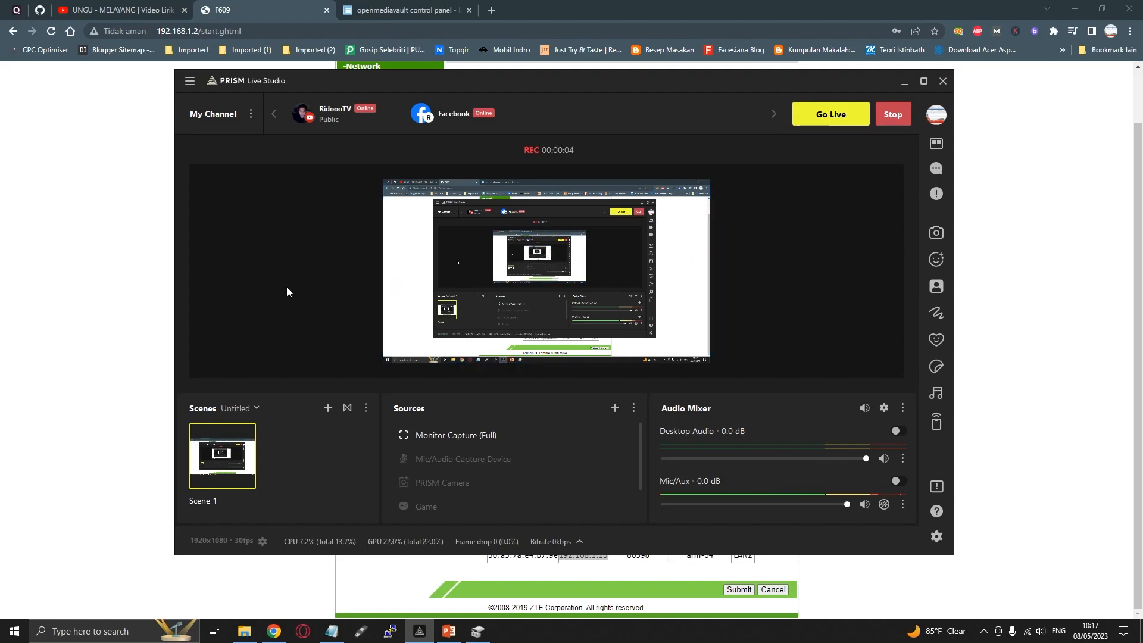
{"action": "left_click", "coordinate": [133, 291]}
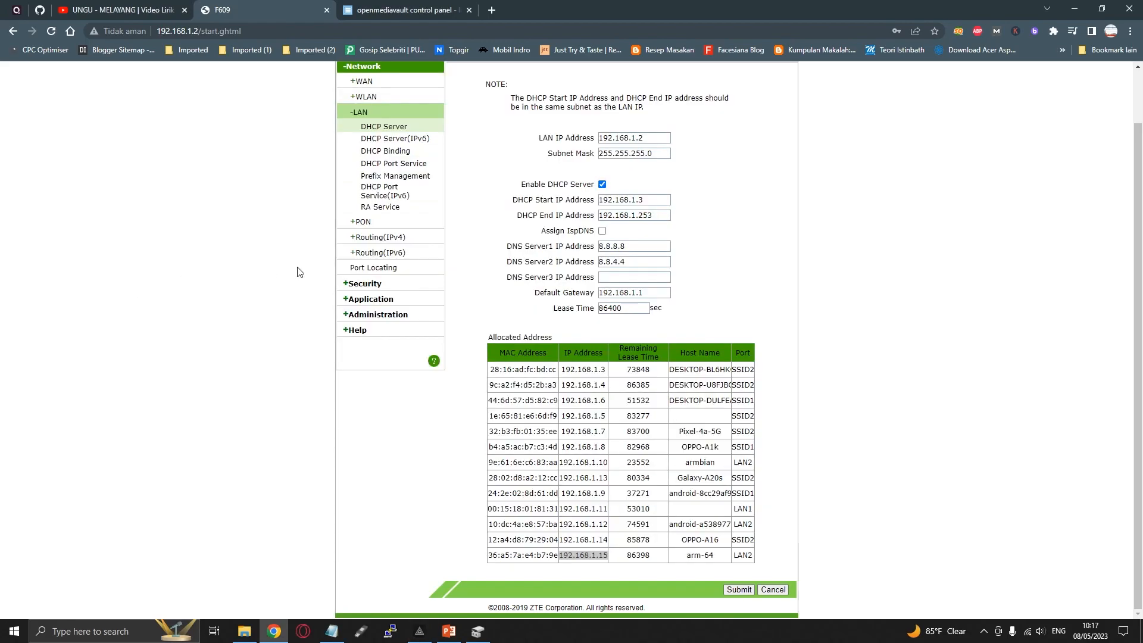
Look up the arm-64 device's IP address in the router's allocated addresses and load 192.168.1.15 in the openmediavault tab
{"action": "scroll", "coordinate": [246, 292], "scroll_direction": "up", "scroll_amount": 1}
{"action": "scroll", "coordinate": [274, 310], "scroll_direction": "down", "scroll_amount": 1}
{"action": "left_click", "coordinate": [572, 558]}
{"action": "left_click_drag", "start_coordinate": [559, 558], "coordinate": [612, 559]}
{"action": "left_click", "coordinate": [405, 9]}
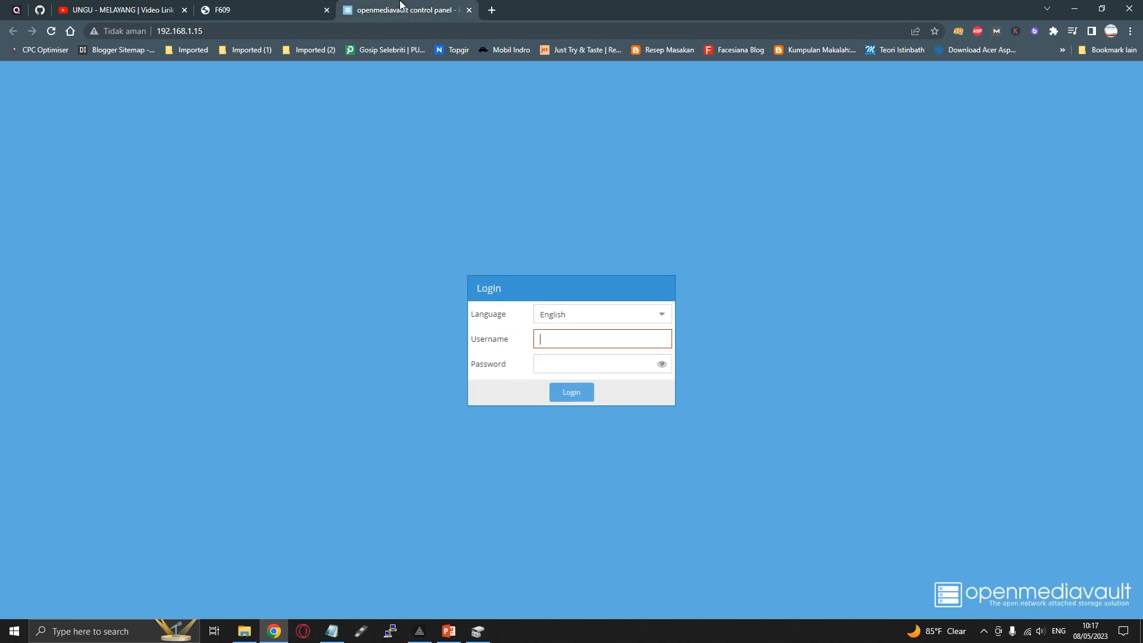
{"action": "left_click", "coordinate": [216, 31]}
{"action": "key", "text": "Return"}
Enter admin as the openmediavault username, fill in the account password, and submit the login
{"action": "type", "text": "admin"}
{"action": "key", "text": "Tab"}
{"action": "type", "text": "openmediava"}
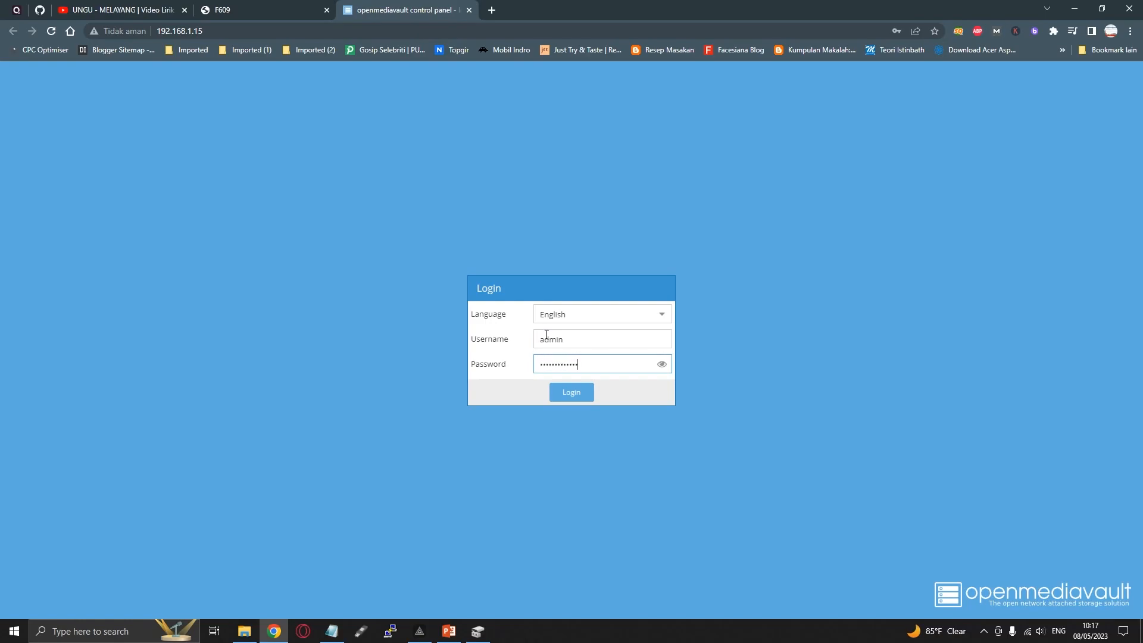
{"action": "type", "text": "ult"}
{"action": "key", "text": "Return"}
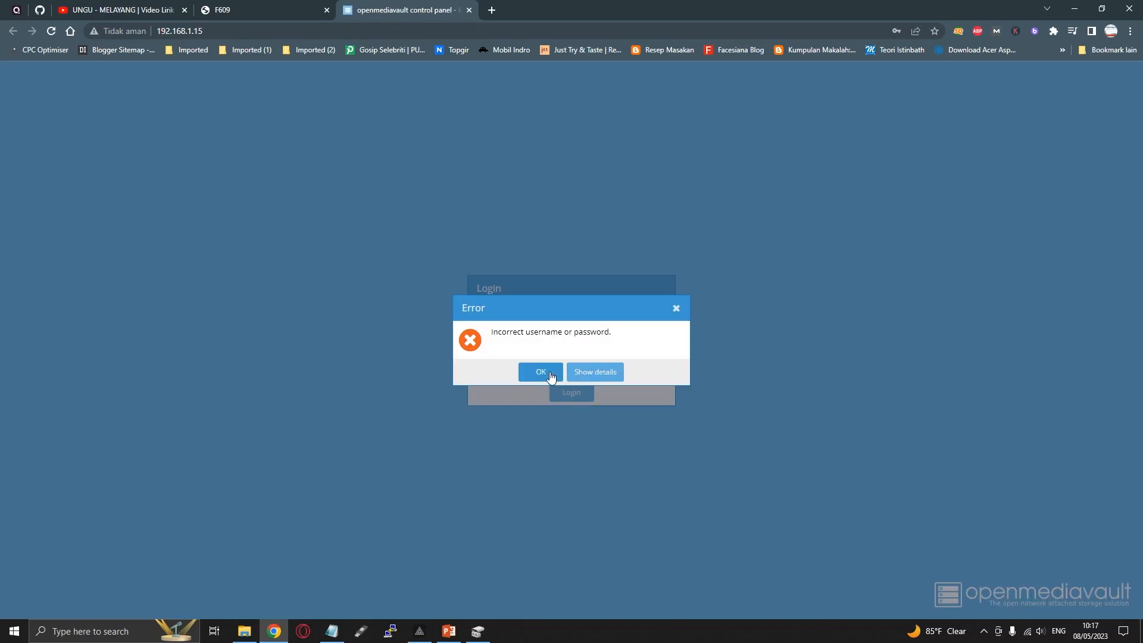
Dismiss the login error, reveal the password field, re-enter the corrected account password, and log in to openmediavault
{"action": "left_click", "coordinate": [550, 377]}
{"action": "left_click", "coordinate": [661, 364]}
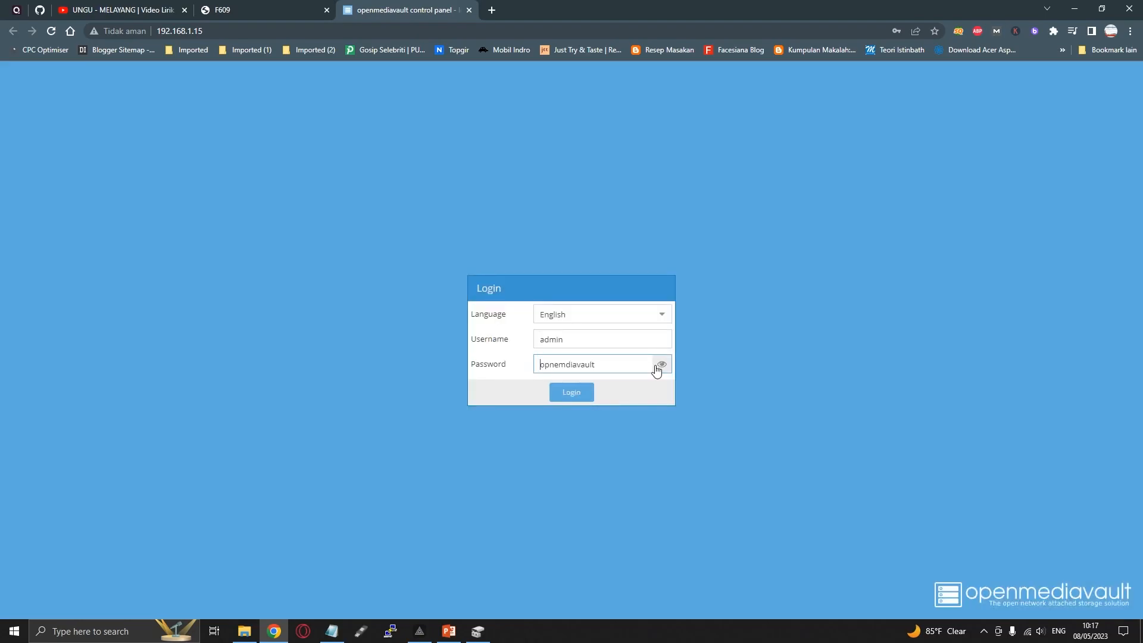
{"action": "left_click", "coordinate": [567, 364]}
{"action": "key", "text": "ctrl+a"}
{"action": "type", "text": "openmedia"}
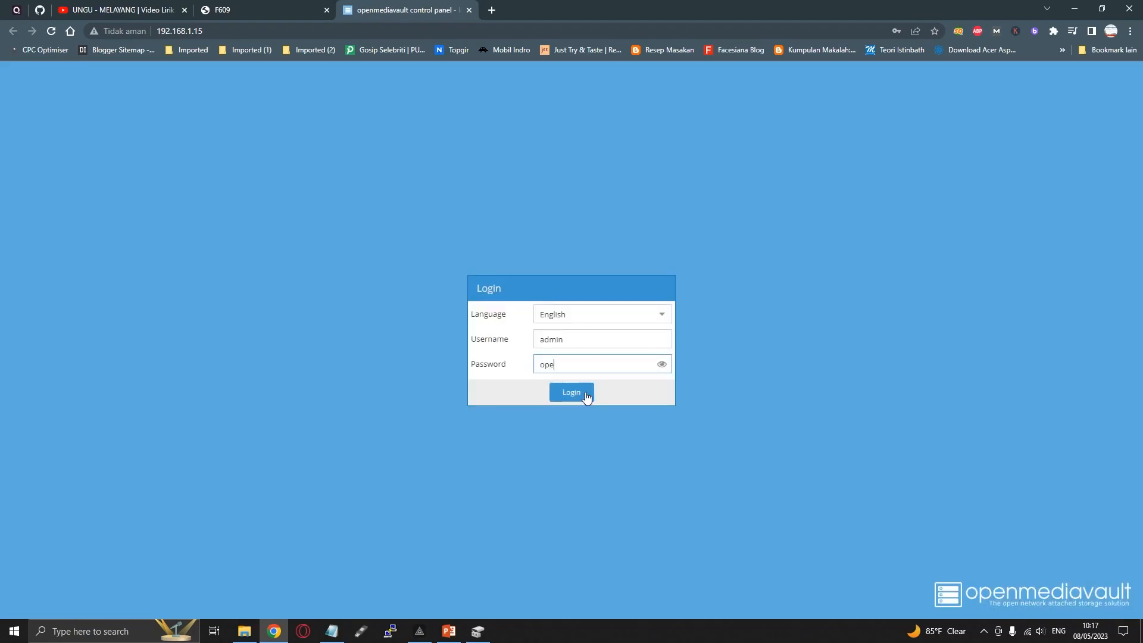
{"action": "type", "text": "vault"}
{"action": "left_click", "coordinate": [584, 391]}
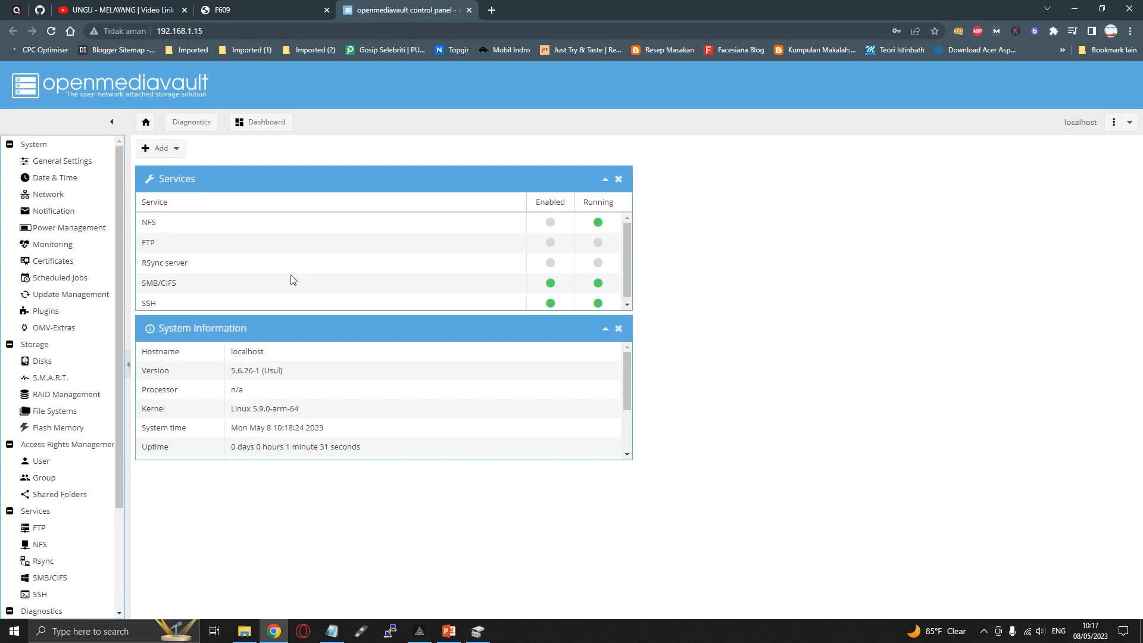
Inspect the /dev/sda entry in the openmediavault Disks list and review the File Systems page
{"action": "left_click", "coordinate": [47, 363]}
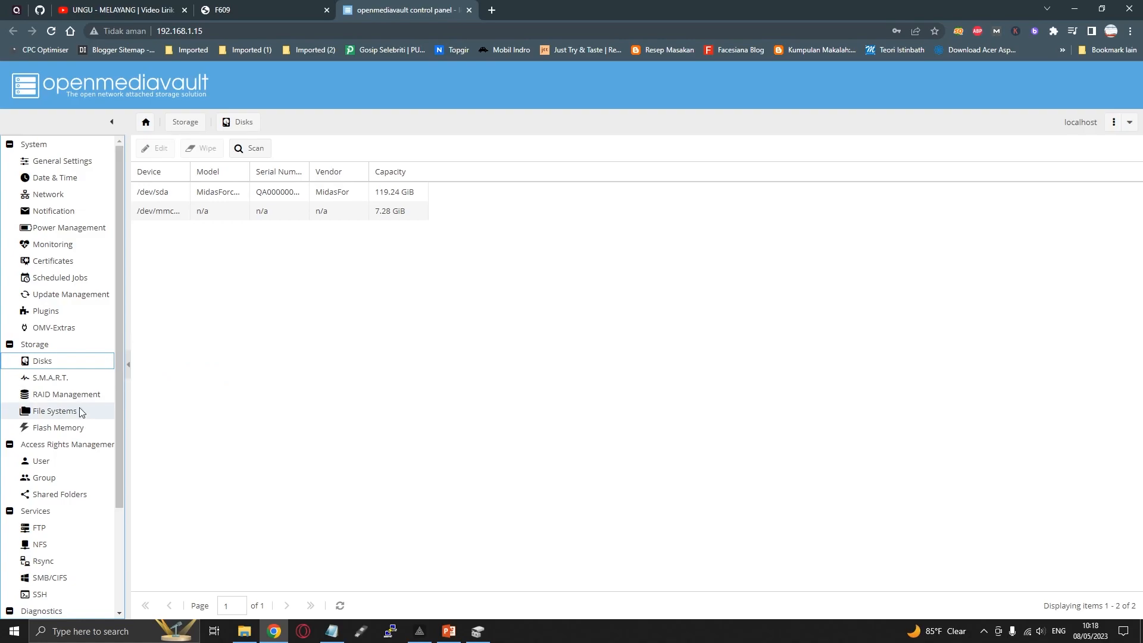
{"action": "left_click", "coordinate": [291, 197]}
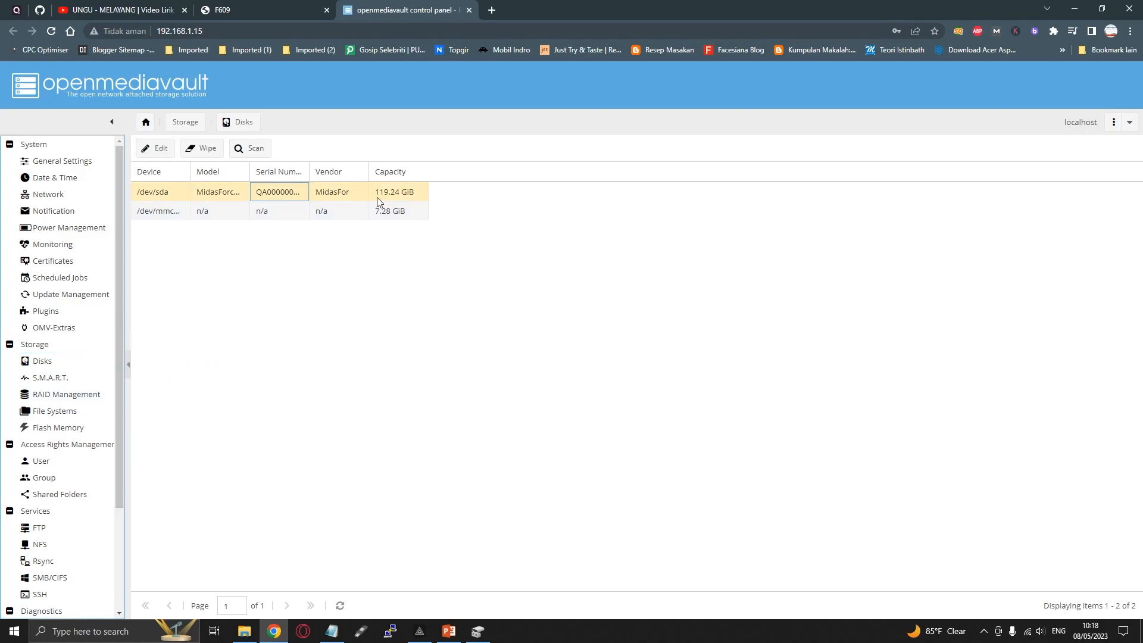
{"action": "left_click", "coordinate": [70, 412]}
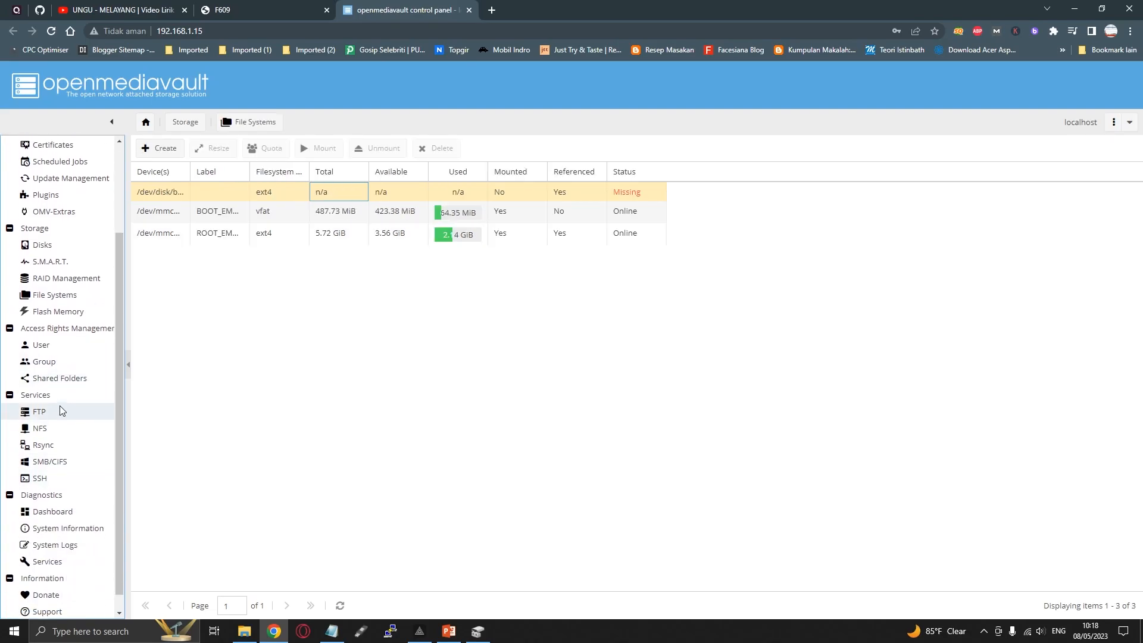
{"action": "scroll", "coordinate": [63, 408], "scroll_direction": "up", "scroll_amount": 2}
Return to the Disks list, select /dev/sda, and widen the Device, Model, Serial Number and Vendor columns
{"action": "left_click", "coordinate": [81, 362]}
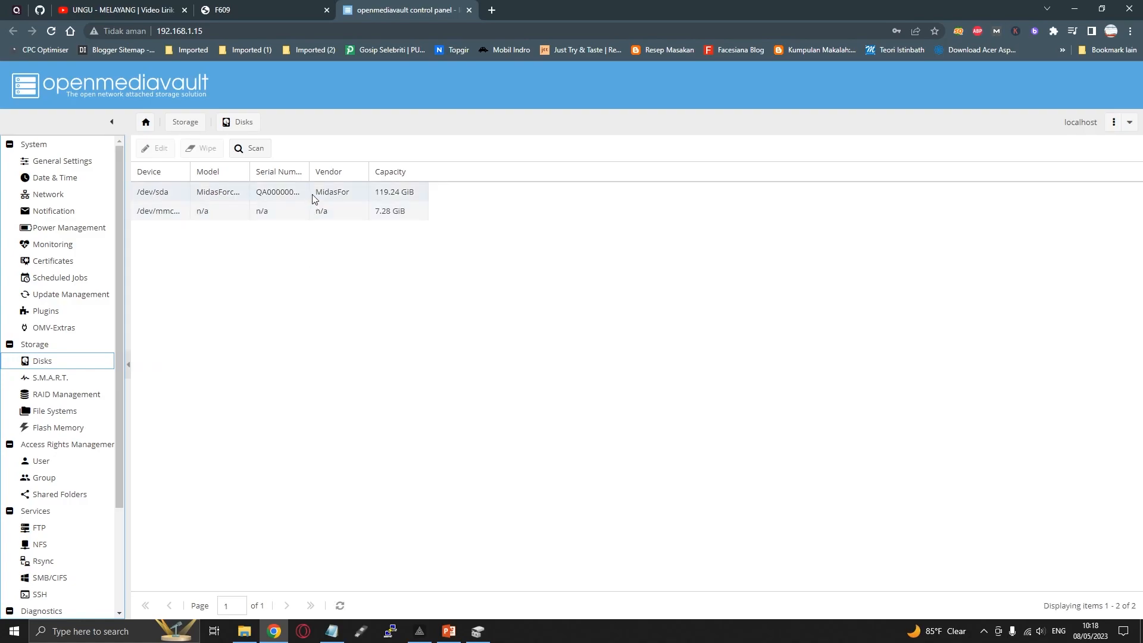
{"action": "left_click", "coordinate": [313, 195]}
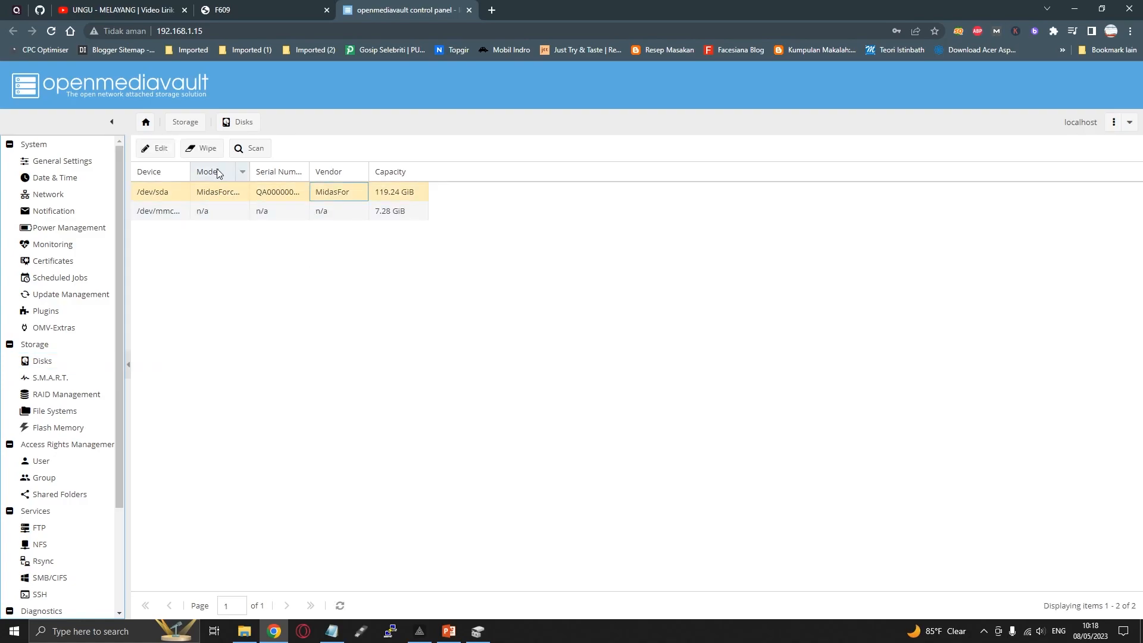
{"action": "left_click_drag", "start_coordinate": [190, 171], "coordinate": [560, 171]}
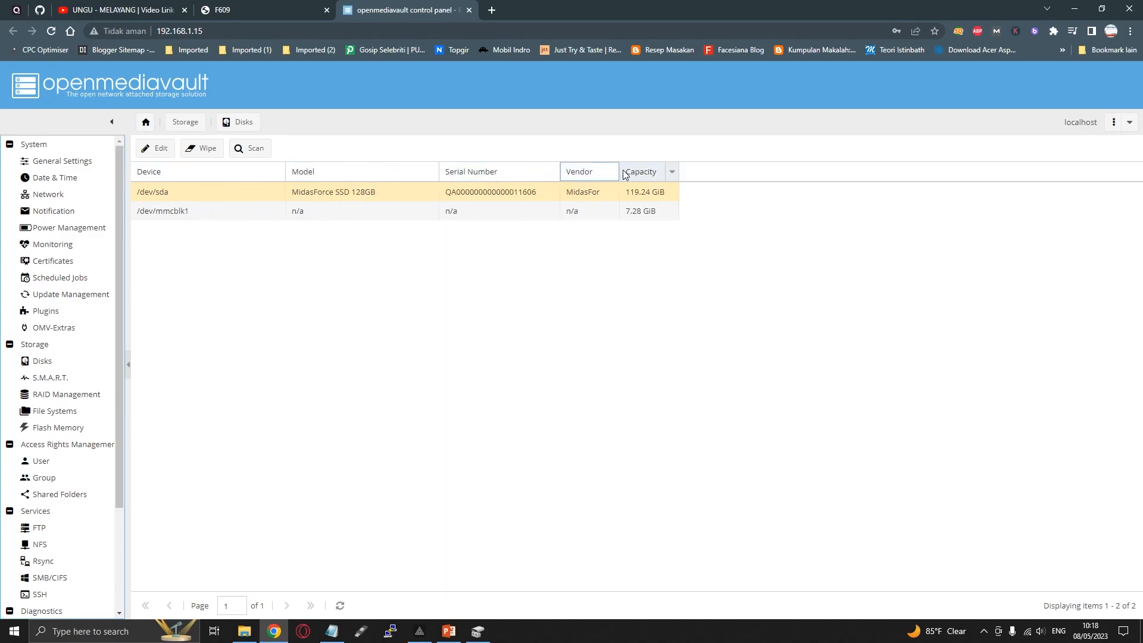
{"action": "left_click_drag", "start_coordinate": [618, 171], "coordinate": [689, 173]}
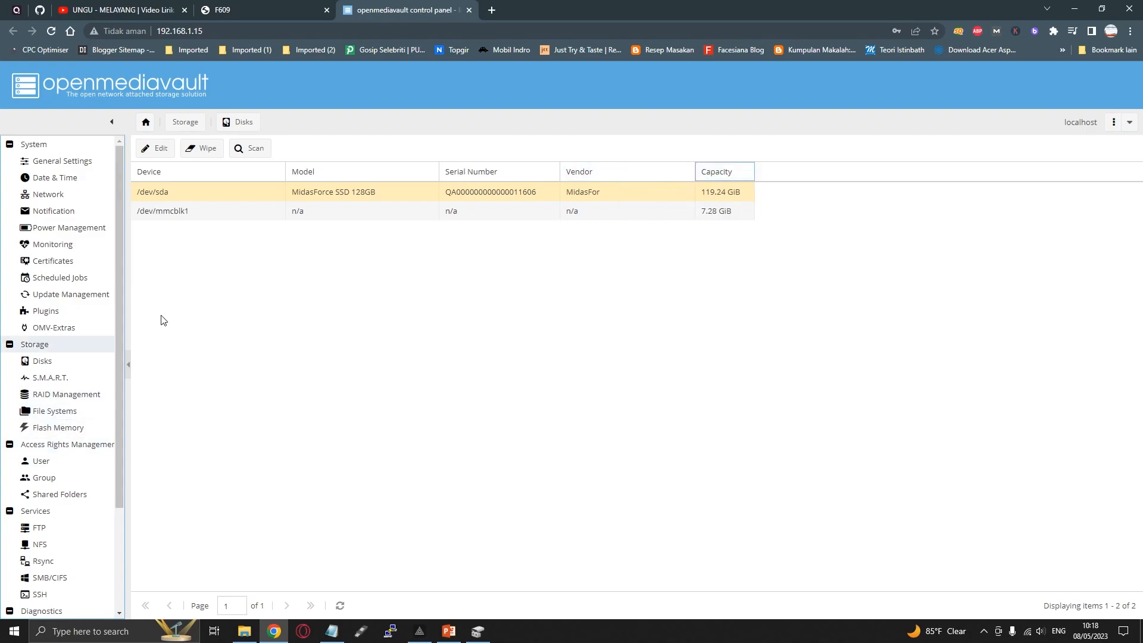
Wipe the selected /dev/sda disk using the Quick method and close the finished wipe log
{"action": "left_click", "coordinate": [204, 148]}
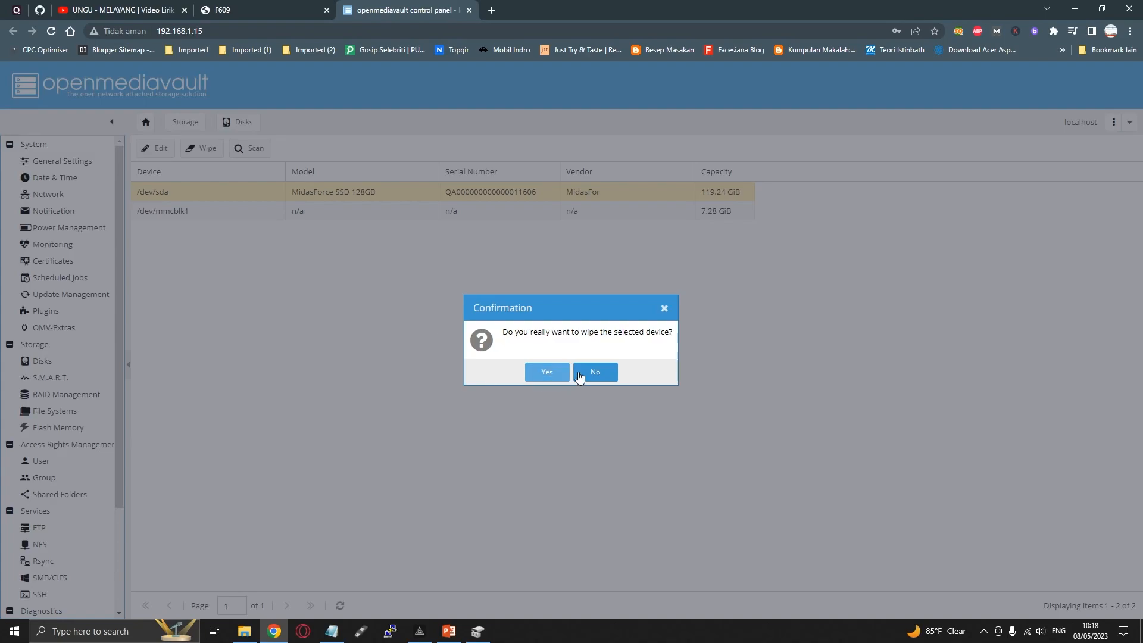
{"action": "left_click", "coordinate": [553, 376]}
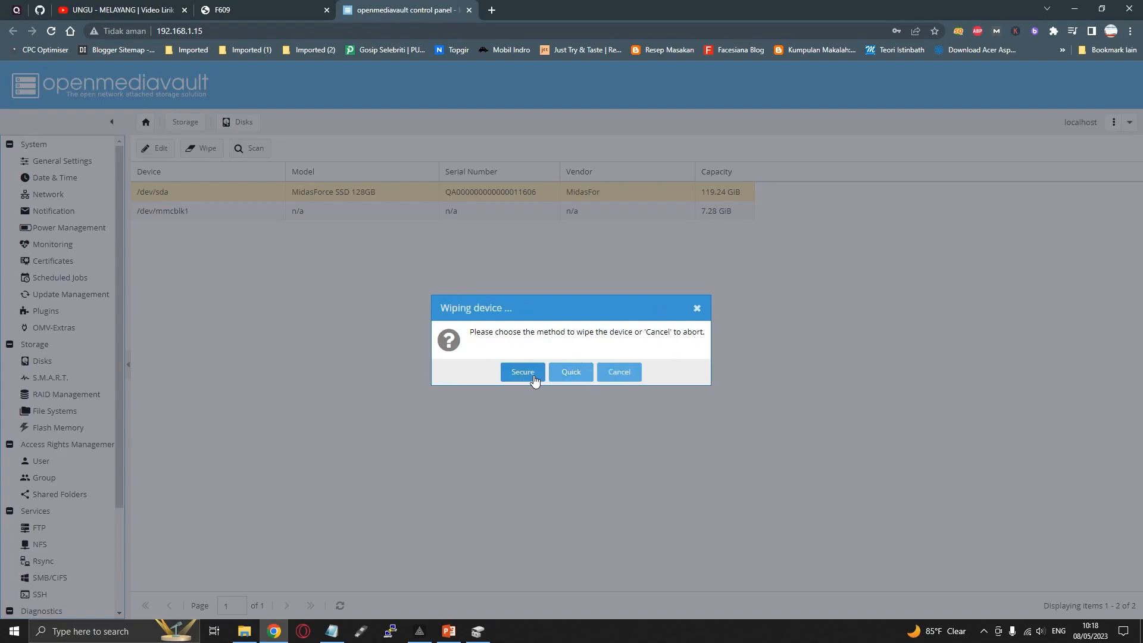
{"action": "left_click", "coordinate": [568, 374]}
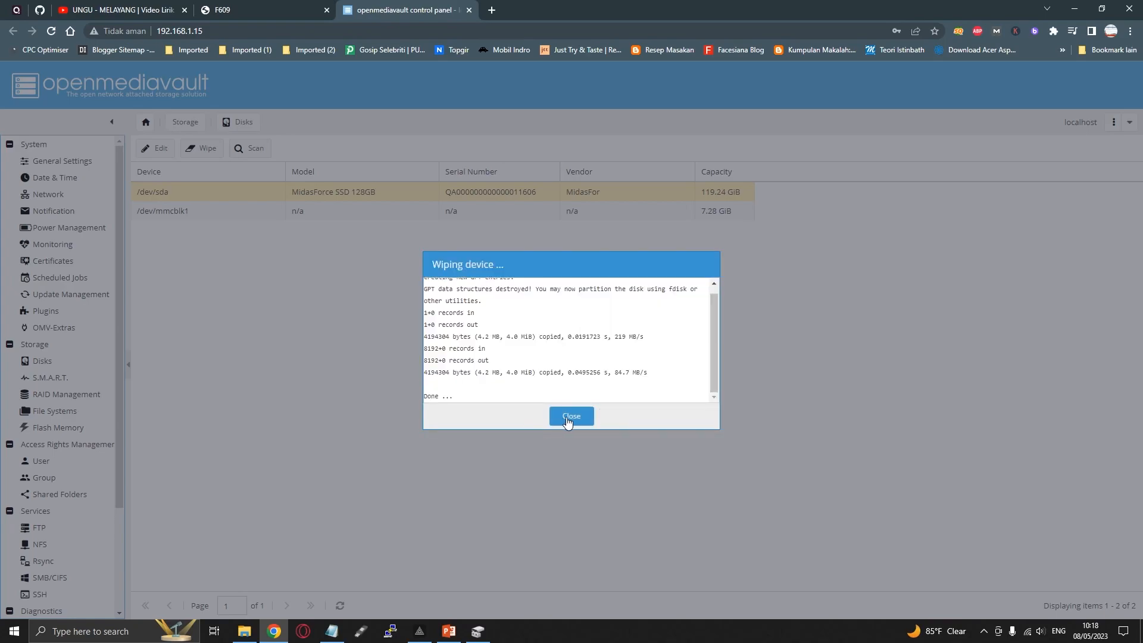
{"action": "left_click", "coordinate": [572, 417]}
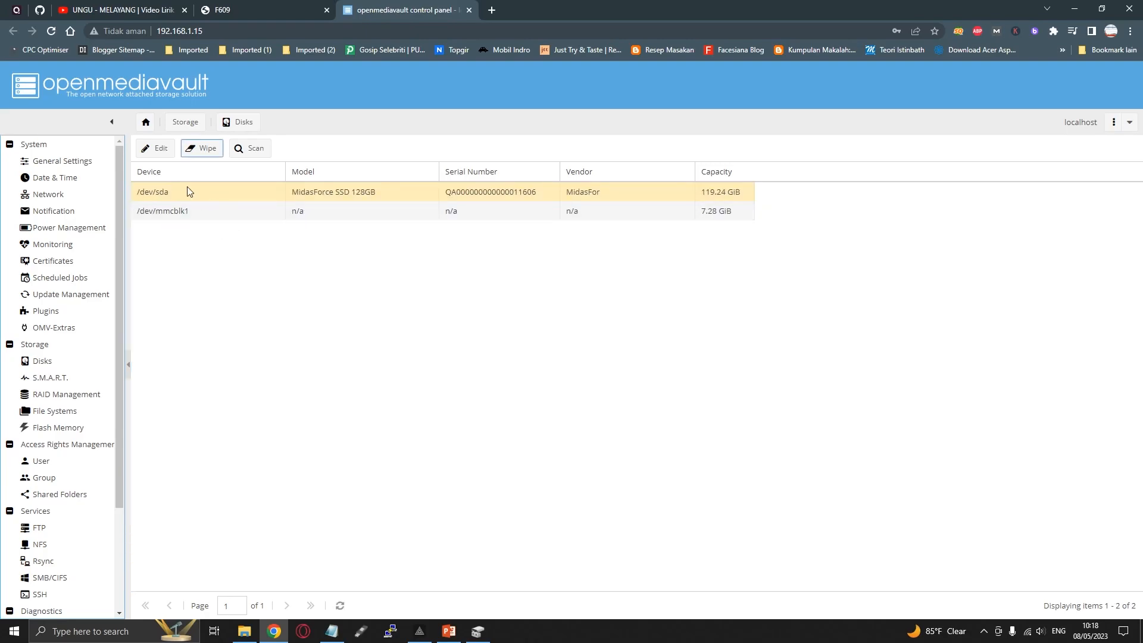
Set the spindown time of /dev/sda to 10 minutes with Advanced Power Management disabled, then save and apply the configuration changes
{"action": "left_click", "coordinate": [152, 149]}
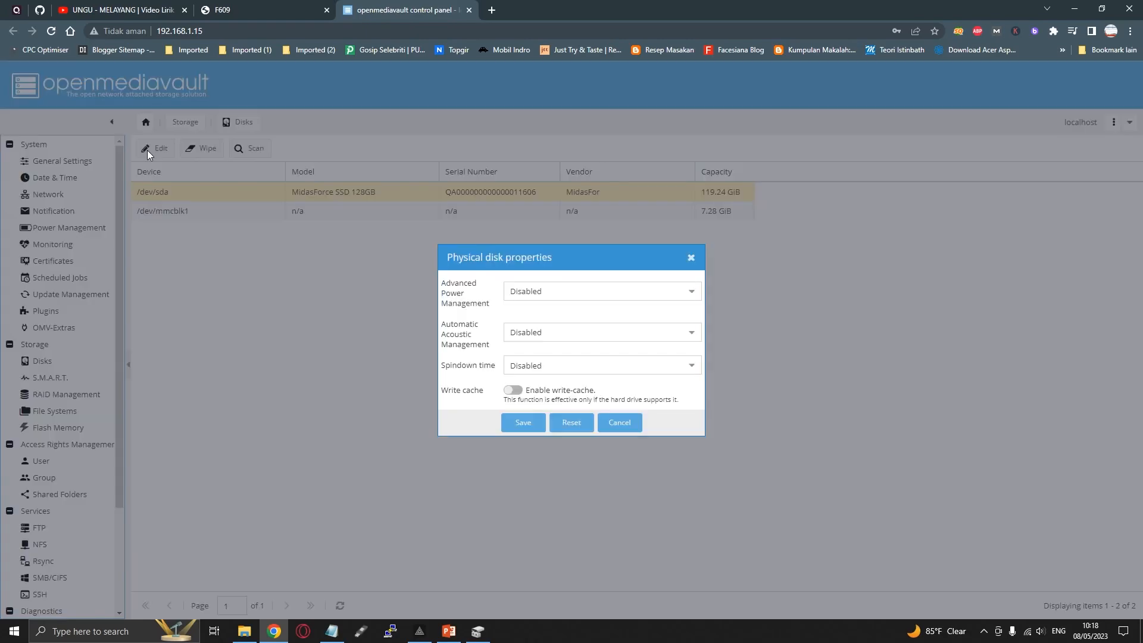
{"action": "left_click", "coordinate": [548, 292]}
{"action": "left_click", "coordinate": [548, 310]}
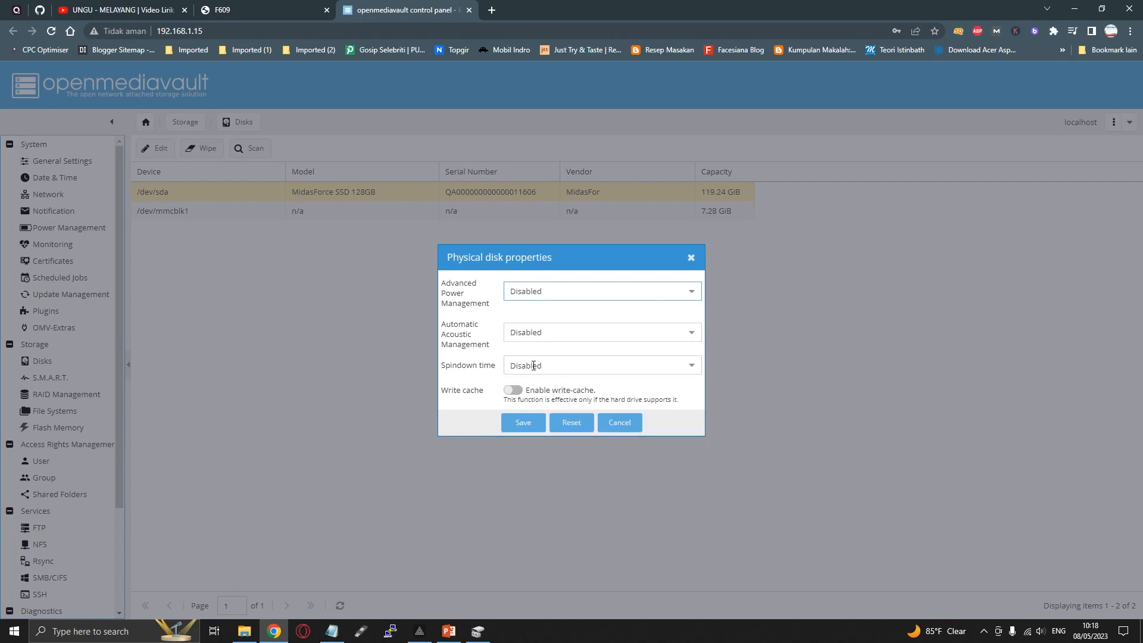
{"action": "left_click", "coordinate": [548, 365]}
{"action": "left_click", "coordinate": [539, 422]}
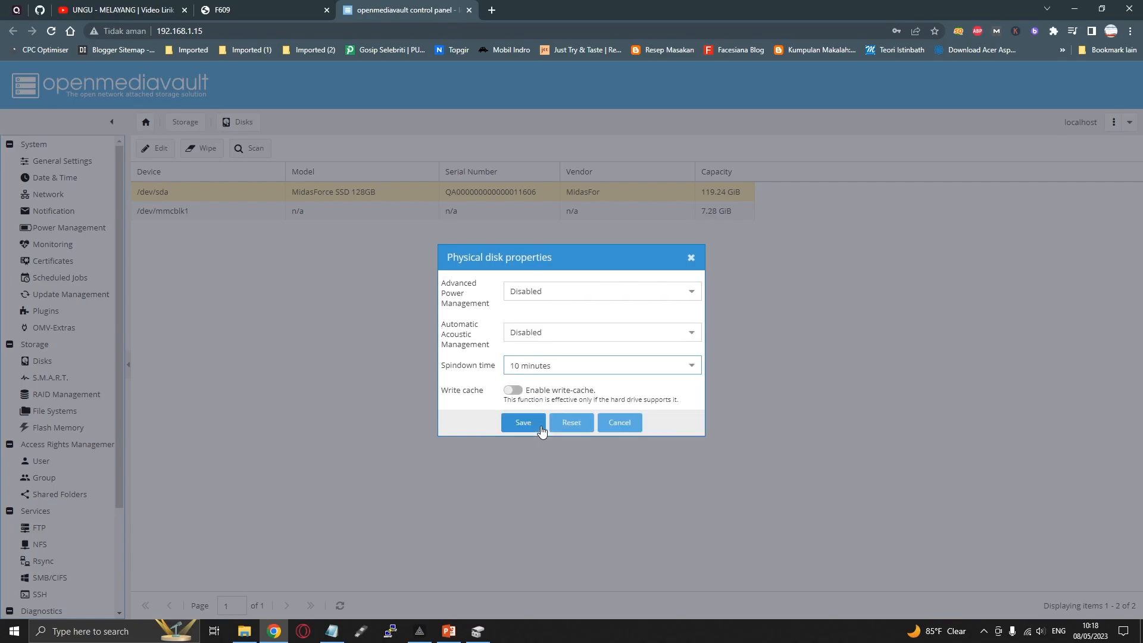
{"action": "left_click", "coordinate": [524, 422]}
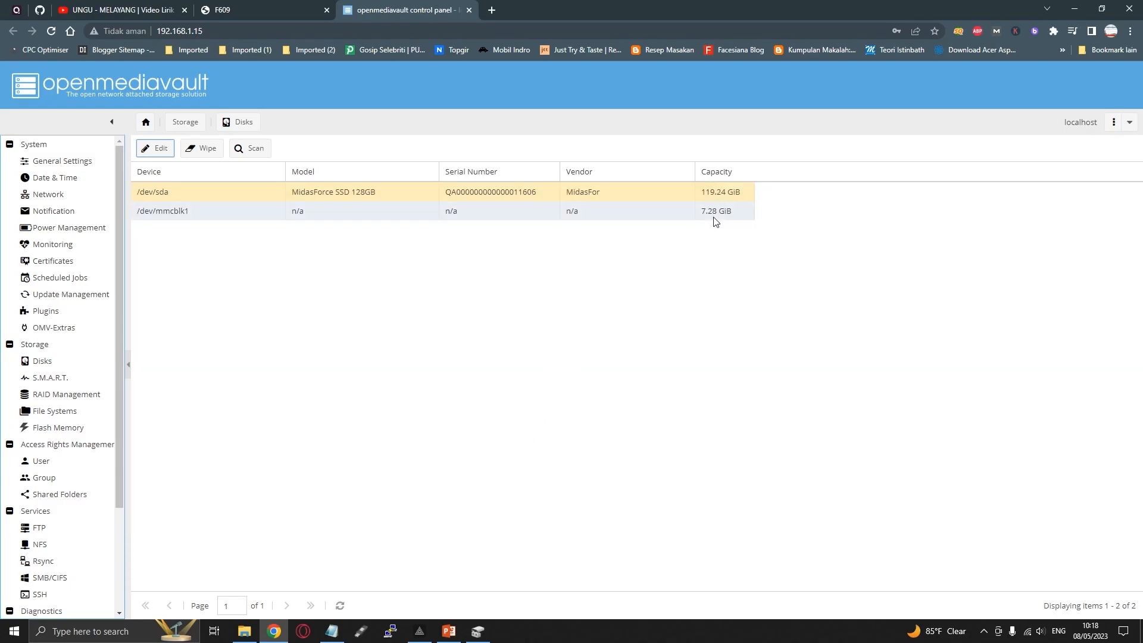
{"action": "left_click", "coordinate": [1061, 78]}
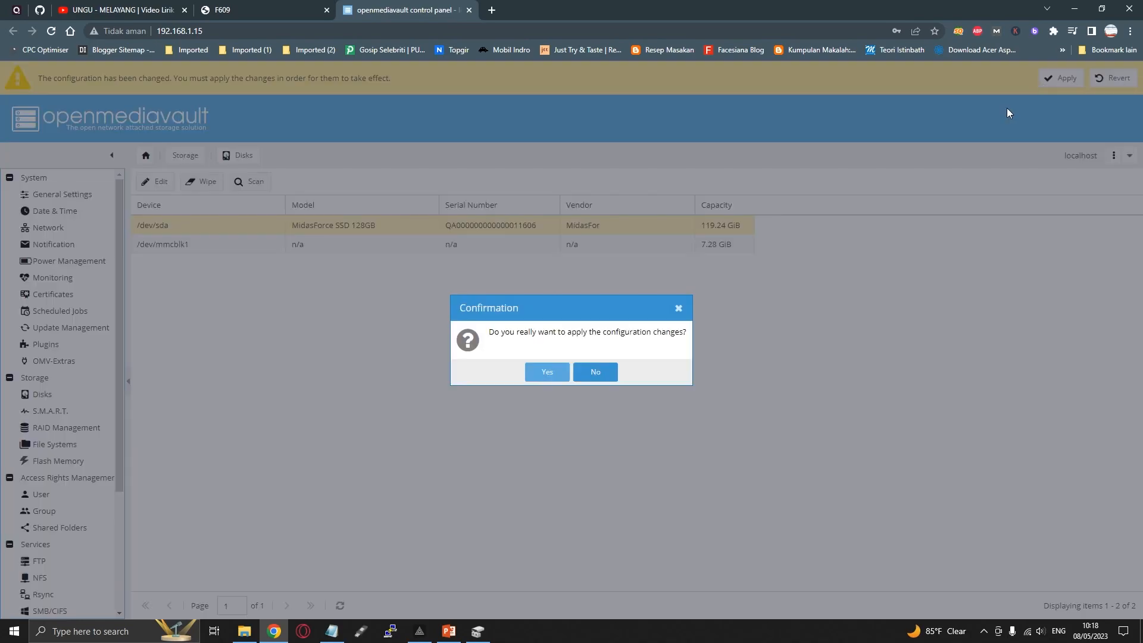
{"action": "left_click", "coordinate": [539, 373]}
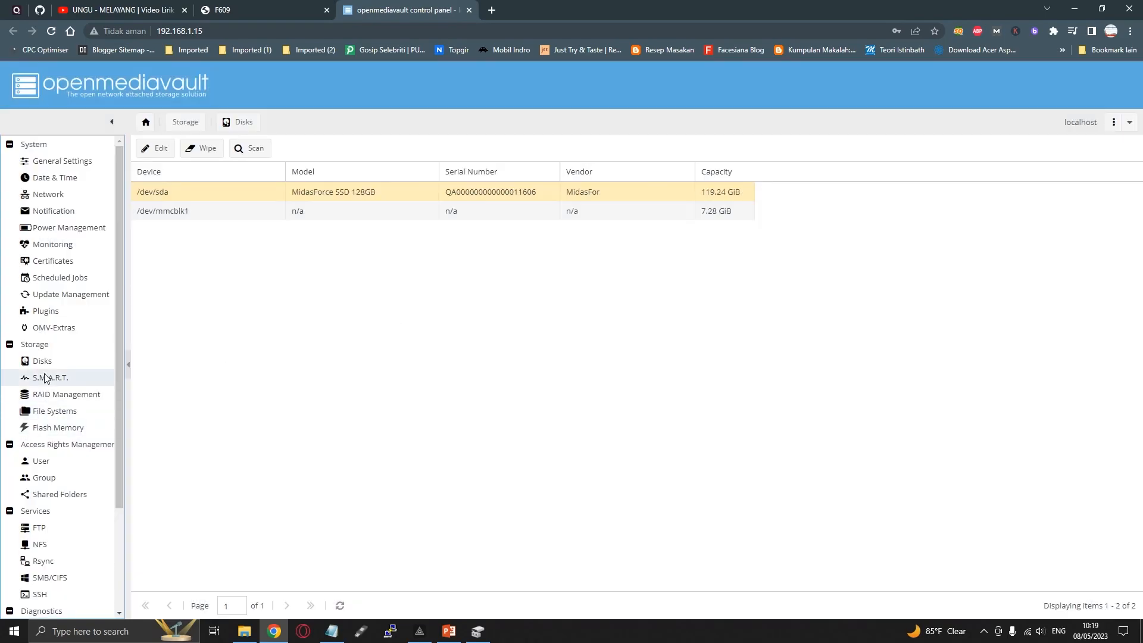
Start a new file system on the MidasForce SSD 128GB (/dev/sda) and label it SSD
{"action": "left_click", "coordinate": [51, 411]}
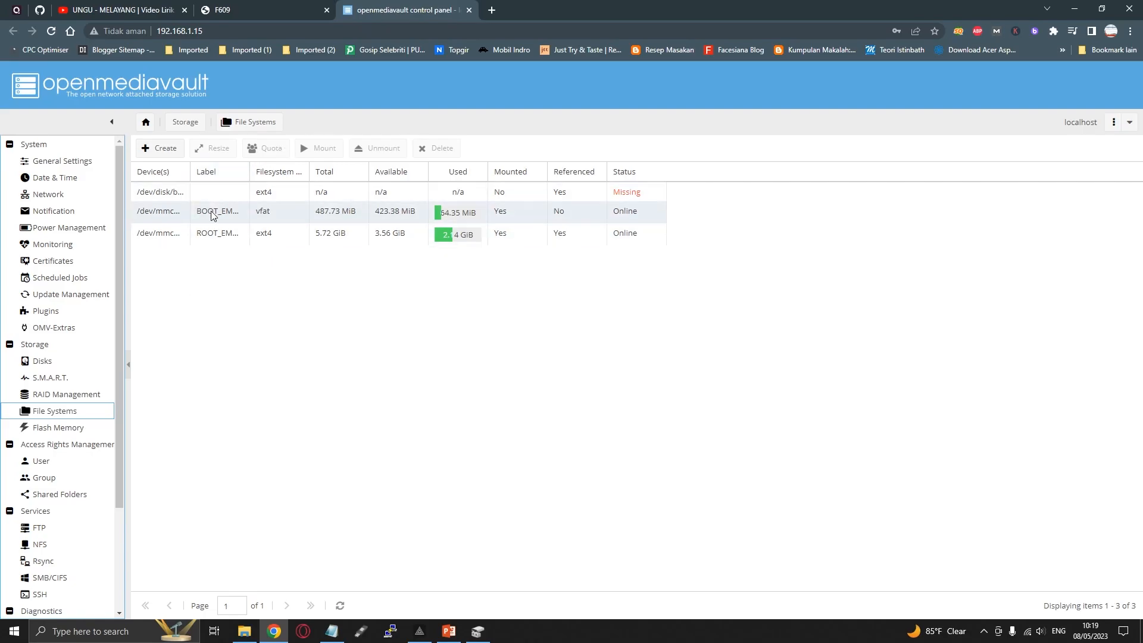
{"action": "left_click", "coordinate": [209, 191]}
{"action": "left_click", "coordinate": [172, 149]}
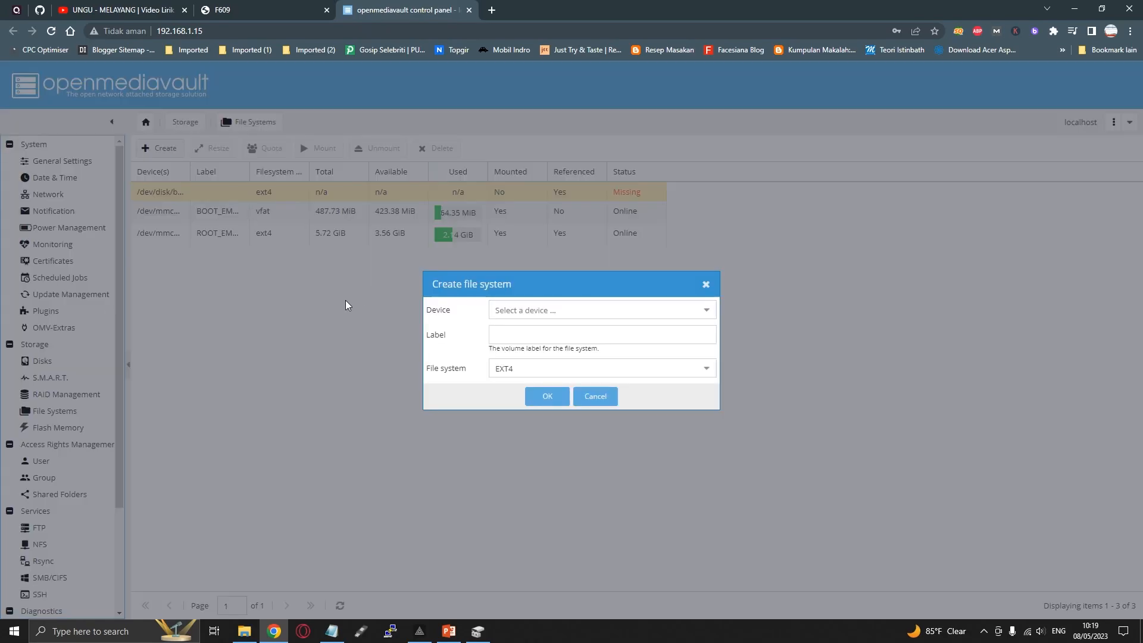
{"action": "left_click", "coordinate": [538, 308]}
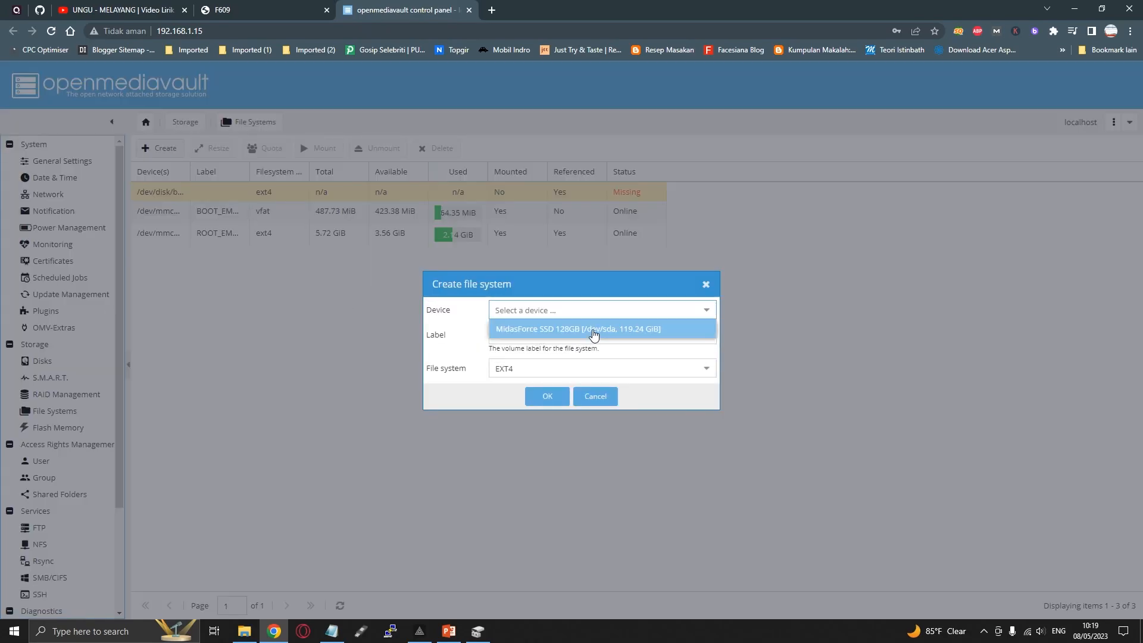
{"action": "left_click", "coordinate": [591, 331]}
{"action": "left_click", "coordinate": [563, 333]}
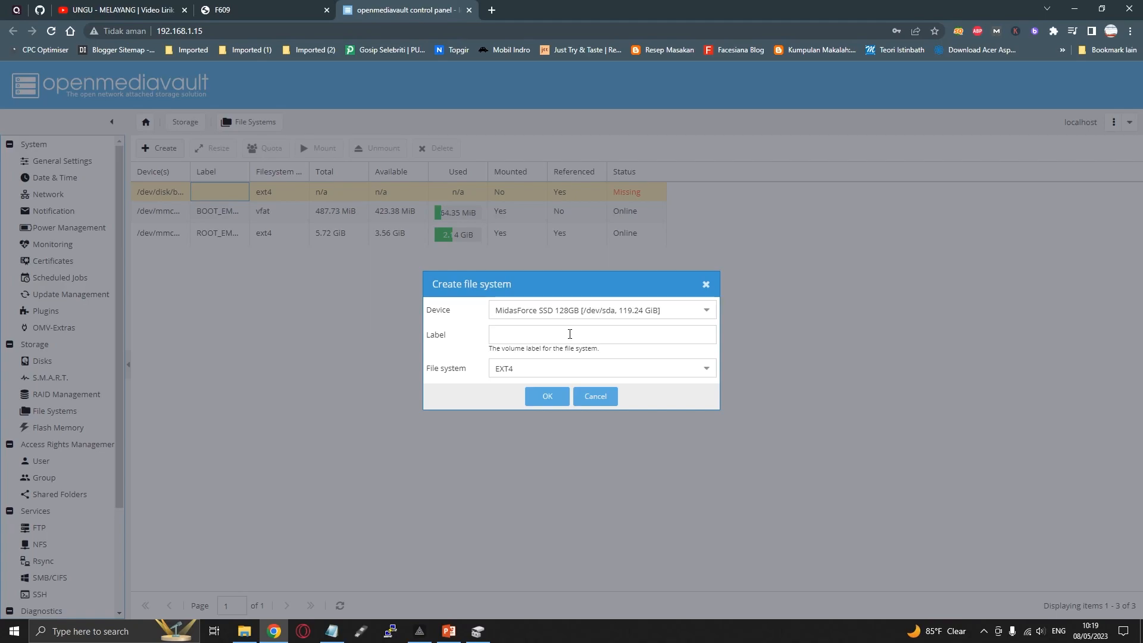
{"action": "left_click", "coordinate": [561, 335]}
{"action": "type", "text": "SSD"}
Choose EXT4 as the file system type, confirm formatting the device, and close the creation log
{"action": "left_click", "coordinate": [523, 368]}
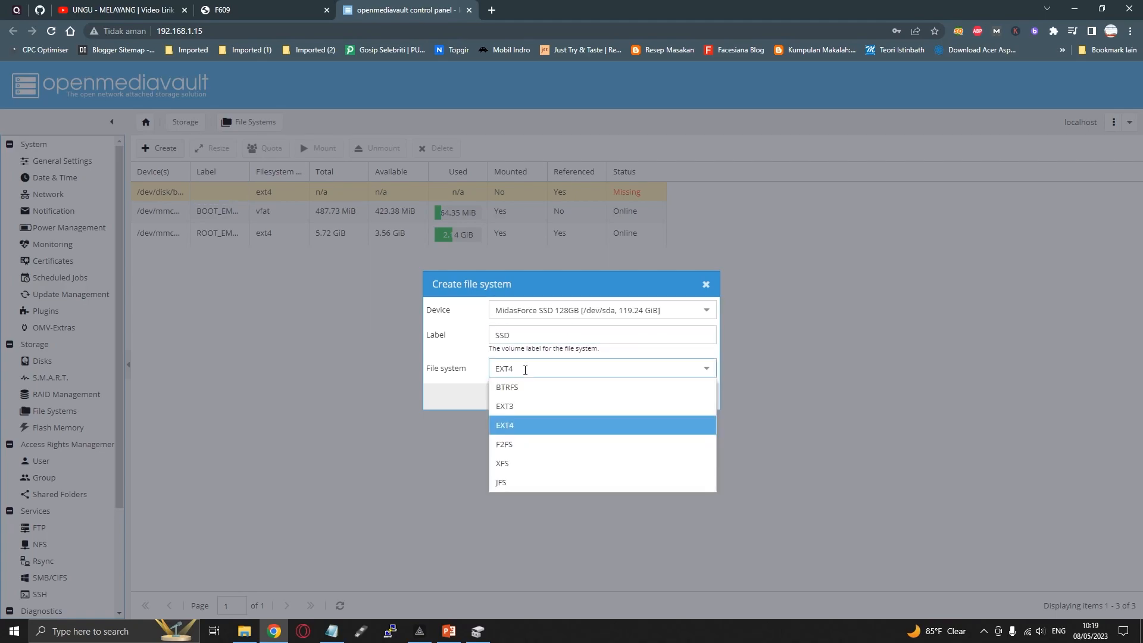
{"action": "left_click", "coordinate": [524, 426]}
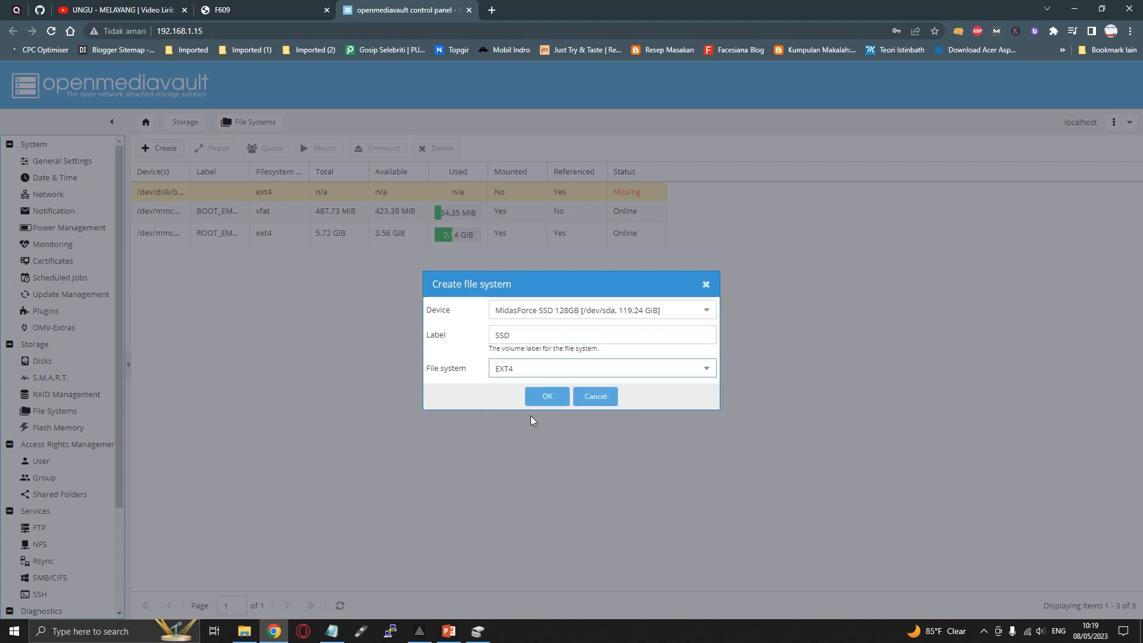
{"action": "left_click", "coordinate": [539, 394]}
{"action": "left_click", "coordinate": [548, 373]}
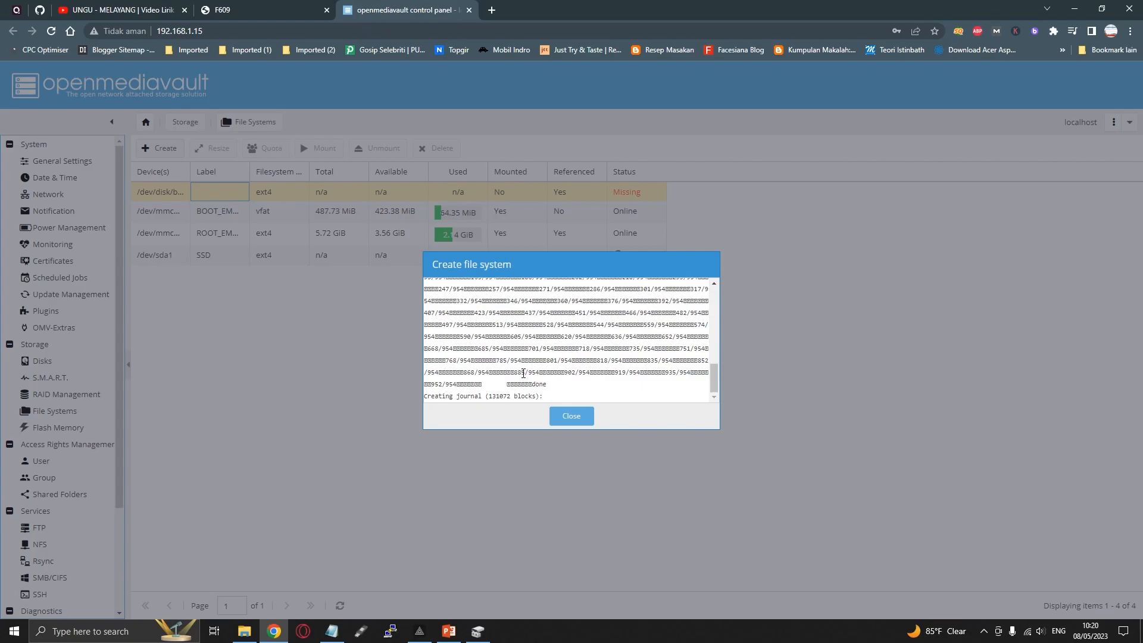
{"action": "left_click", "coordinate": [557, 419]}
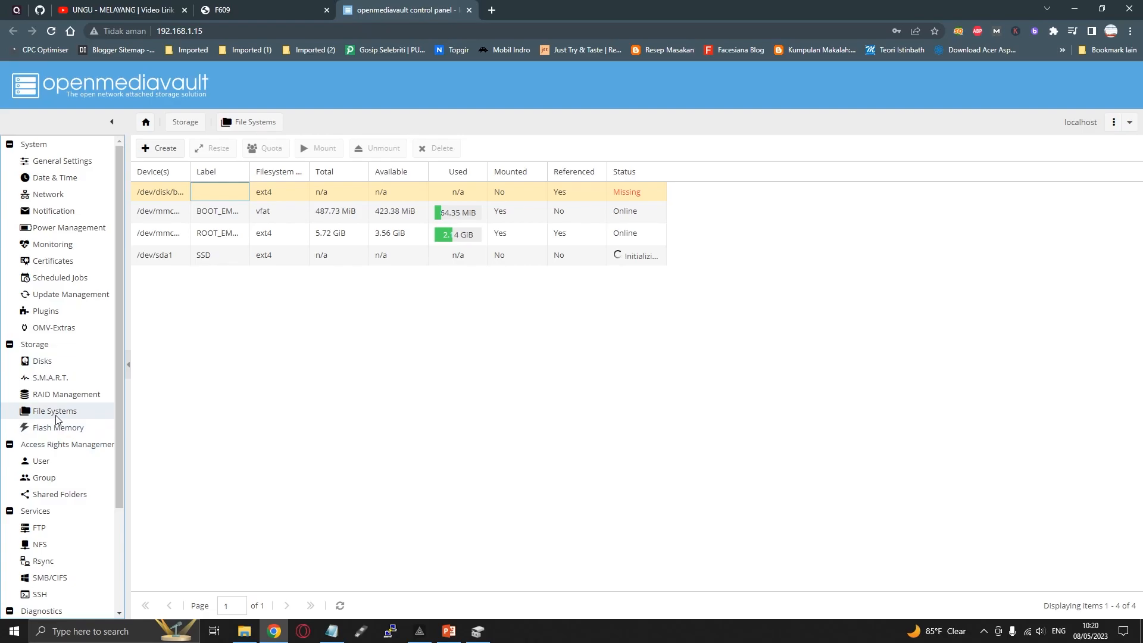
Reload the File Systems list by way of the Disks page and check the initialization status of /dev/sda1
{"action": "left_click", "coordinate": [46, 364]}
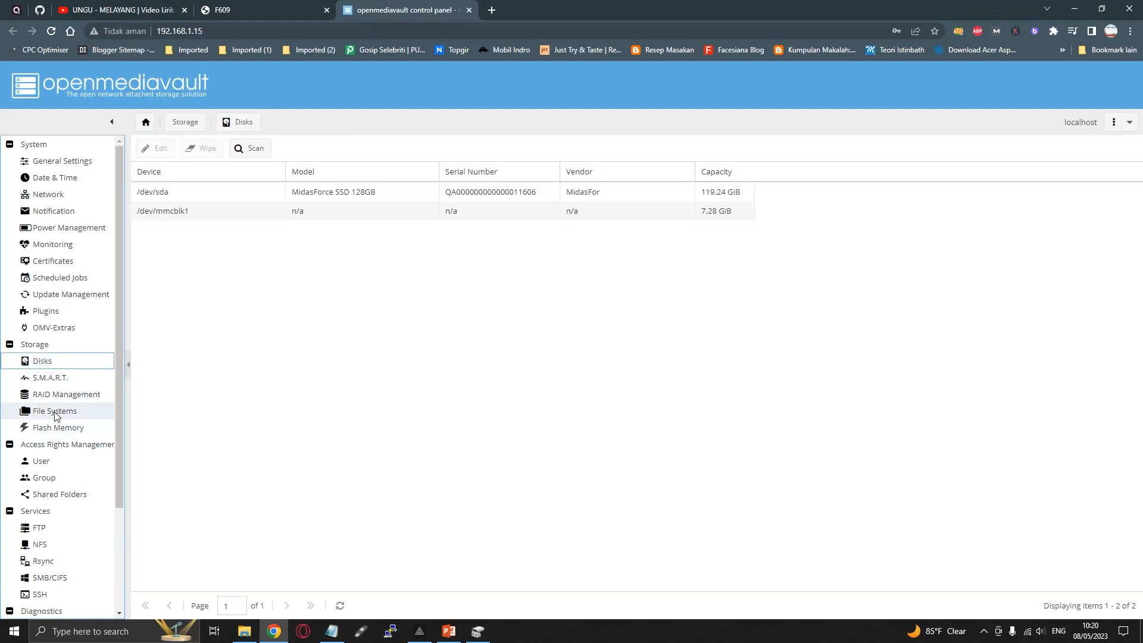
{"action": "left_click", "coordinate": [54, 412]}
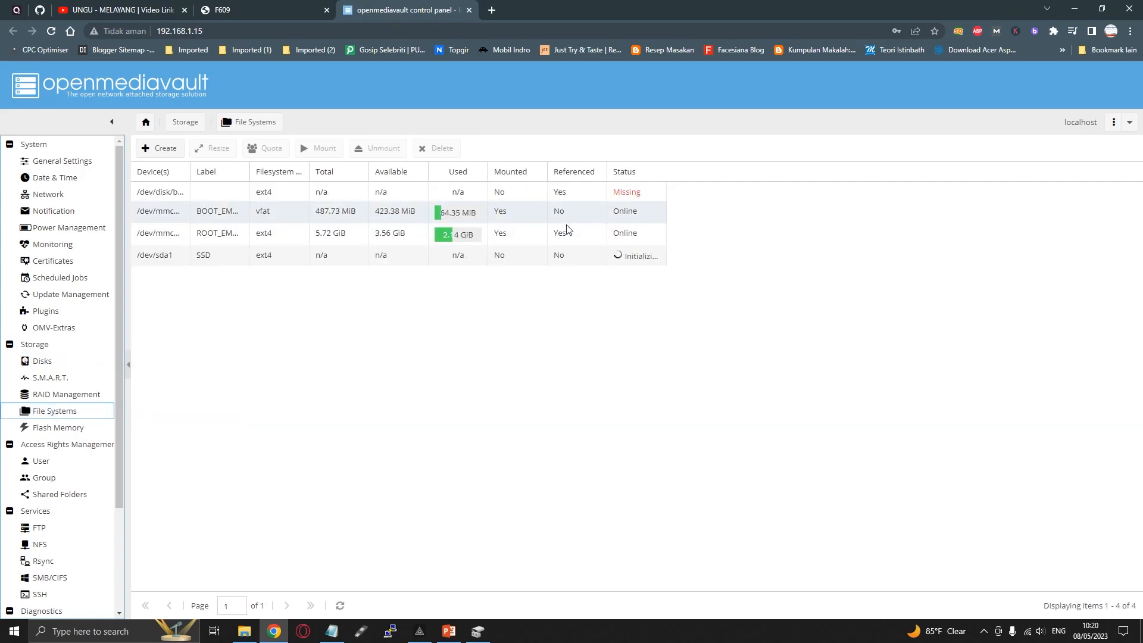
{"action": "left_click", "coordinate": [551, 257]}
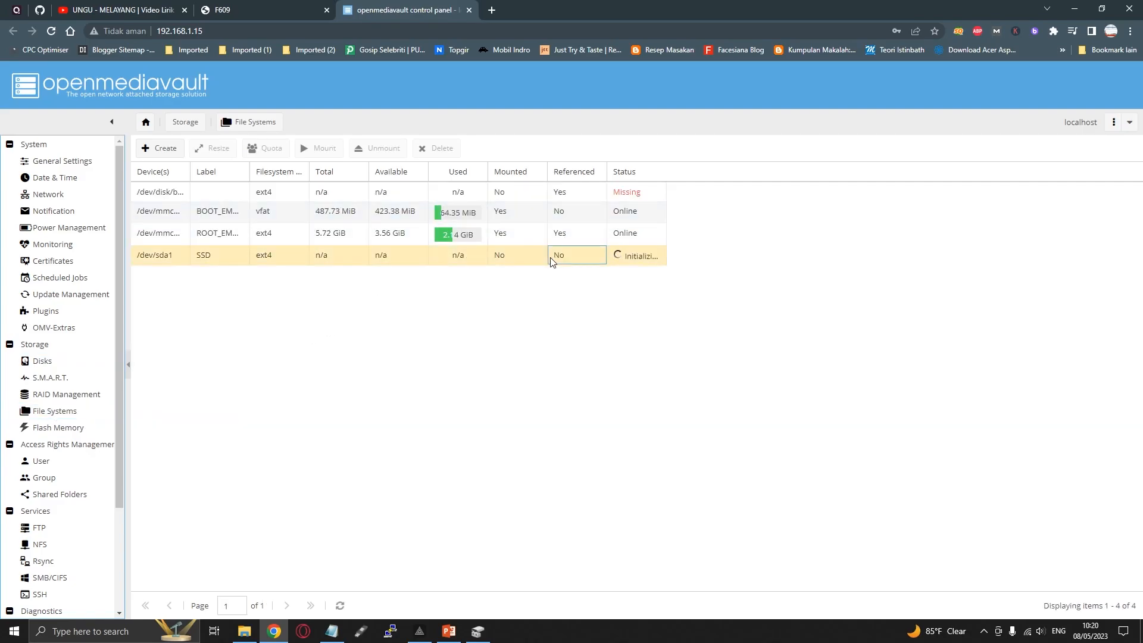
{"action": "left_click", "coordinate": [347, 255]}
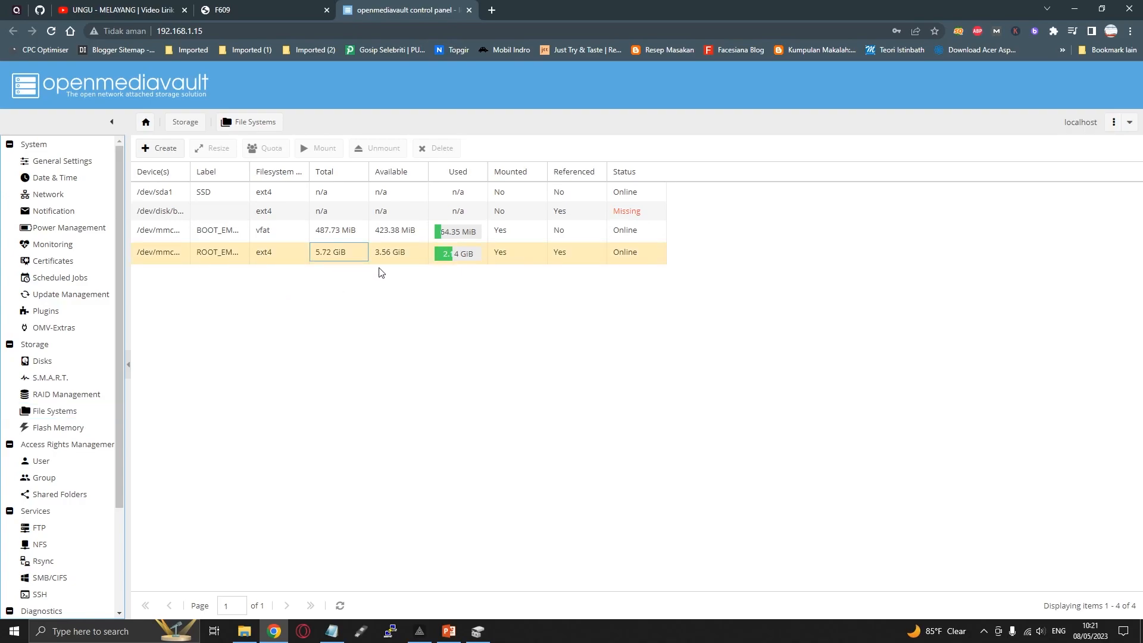
{"action": "left_click", "coordinate": [302, 257]}
Mount the SSD file system on /dev/sda1 and apply the configuration changes
{"action": "left_click", "coordinate": [488, 195]}
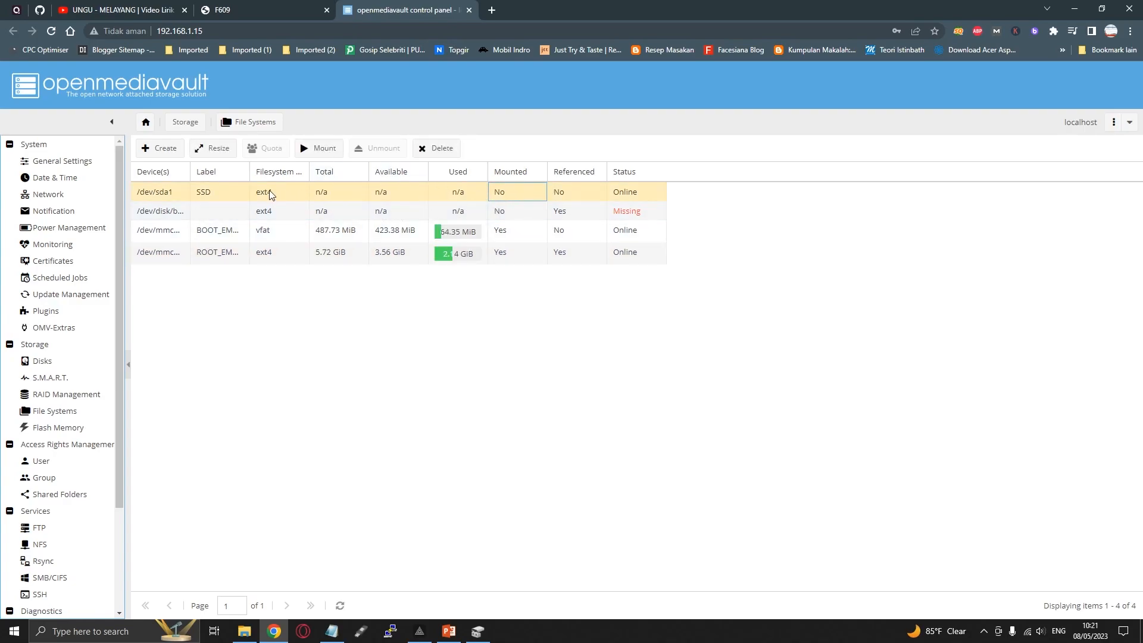
{"action": "left_click", "coordinate": [316, 150]}
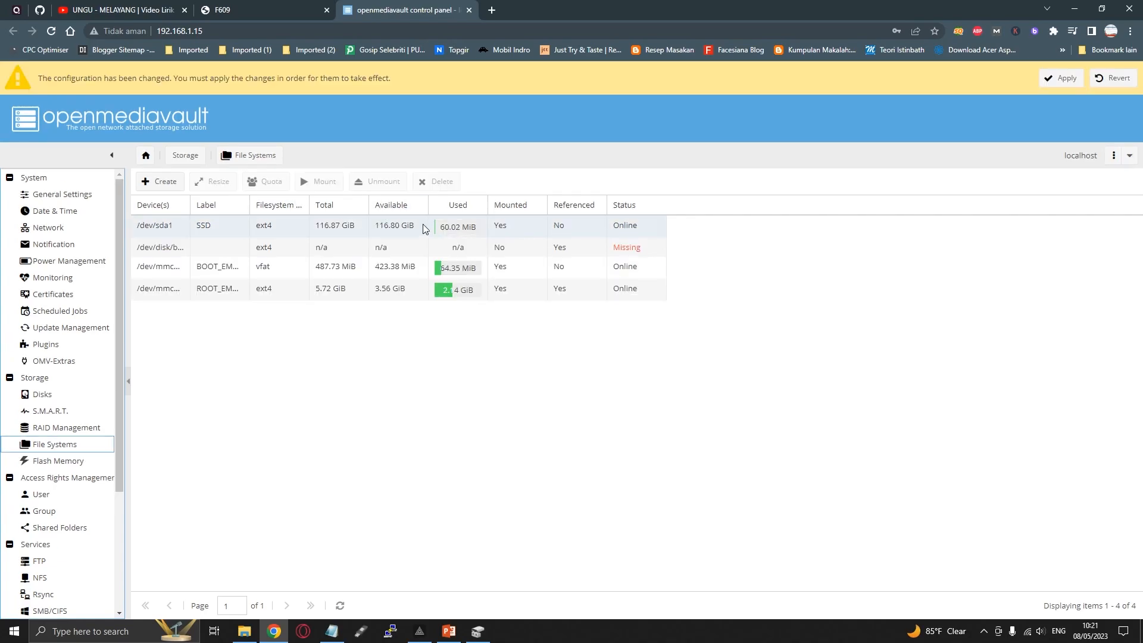
{"action": "left_click", "coordinate": [421, 224]}
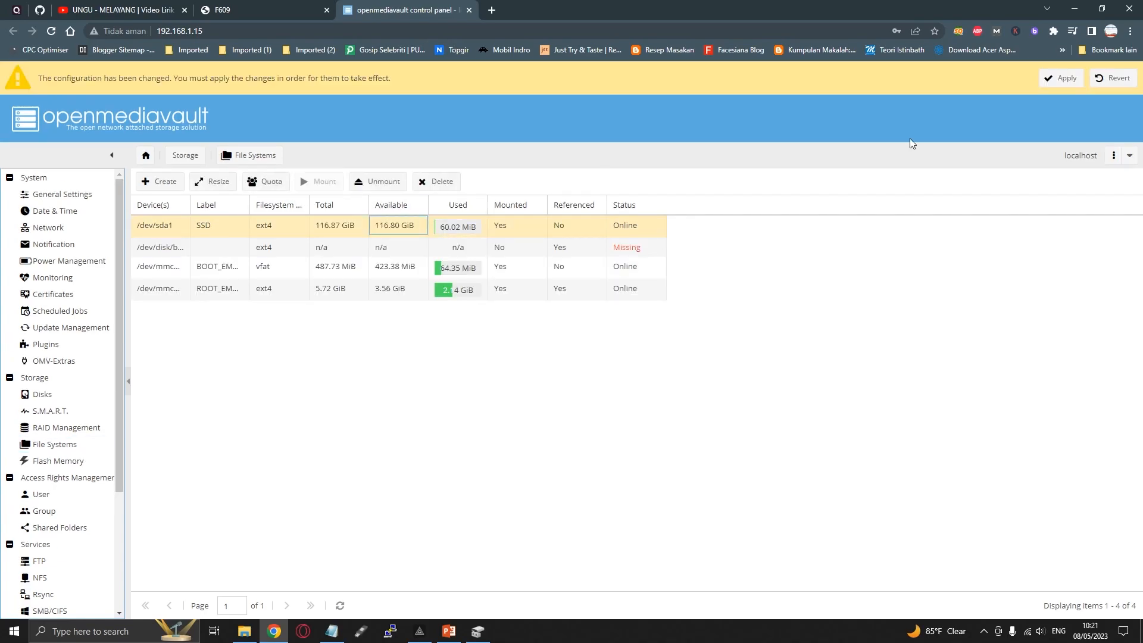
{"action": "left_click", "coordinate": [1061, 78]}
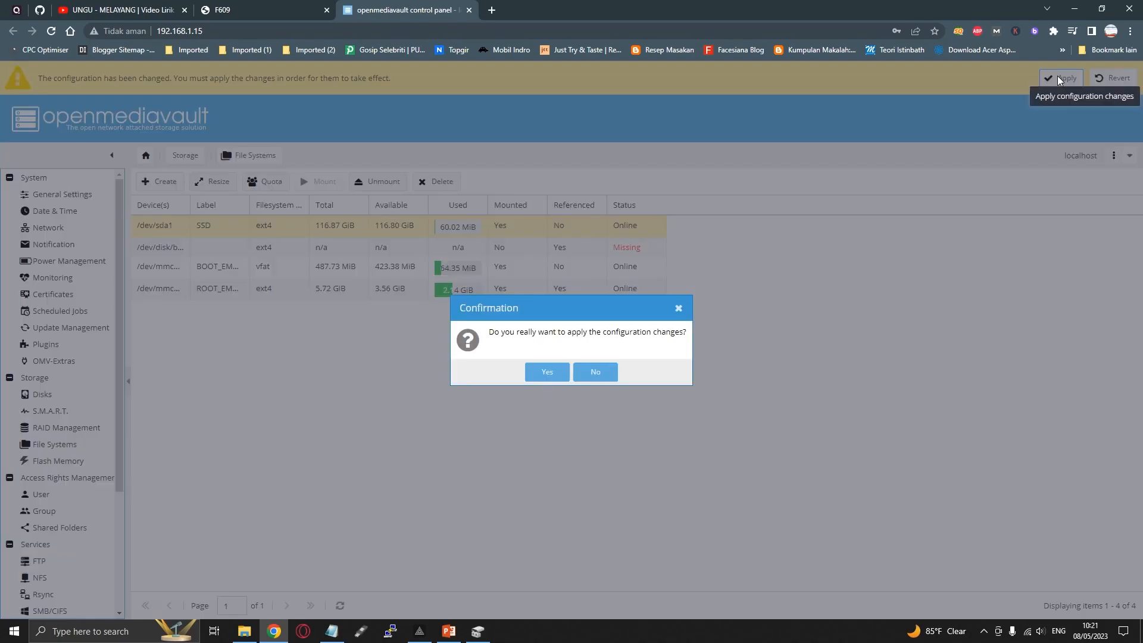
{"action": "left_click", "coordinate": [547, 372]}
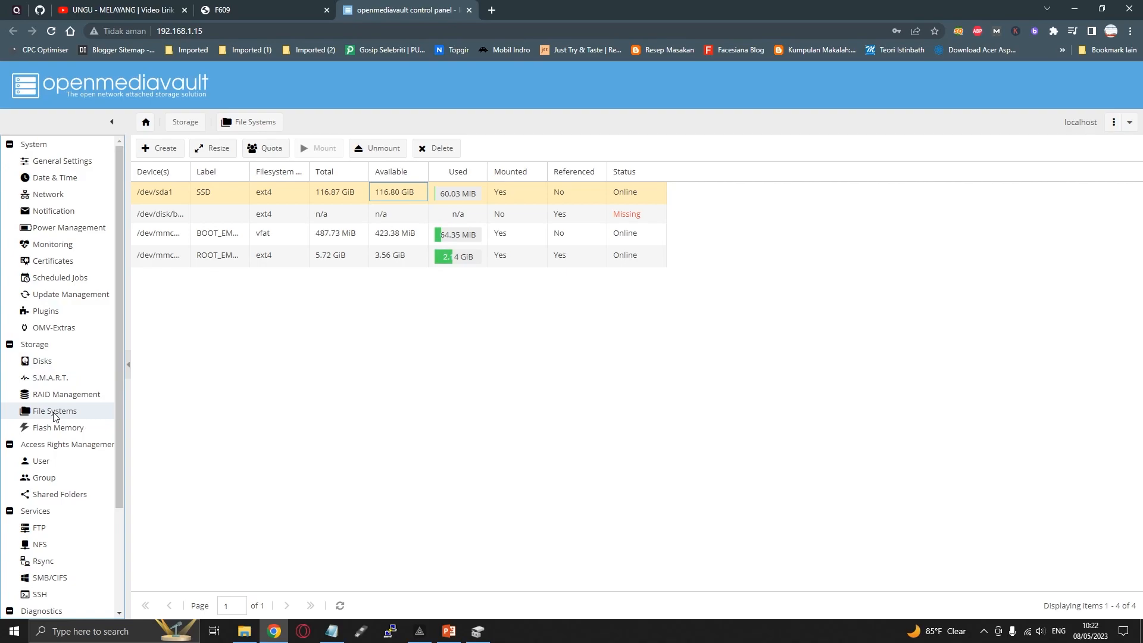
Open the existing user account for editing from the User page and examine its available shell options
{"action": "left_click", "coordinate": [41, 461]}
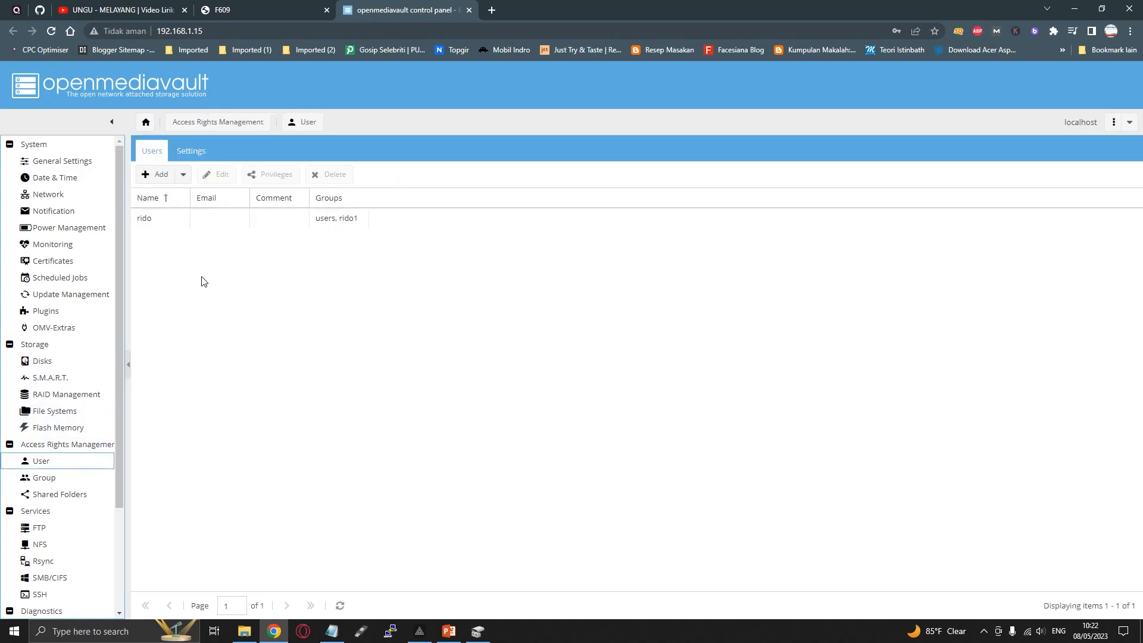
{"action": "left_click", "coordinate": [195, 219]}
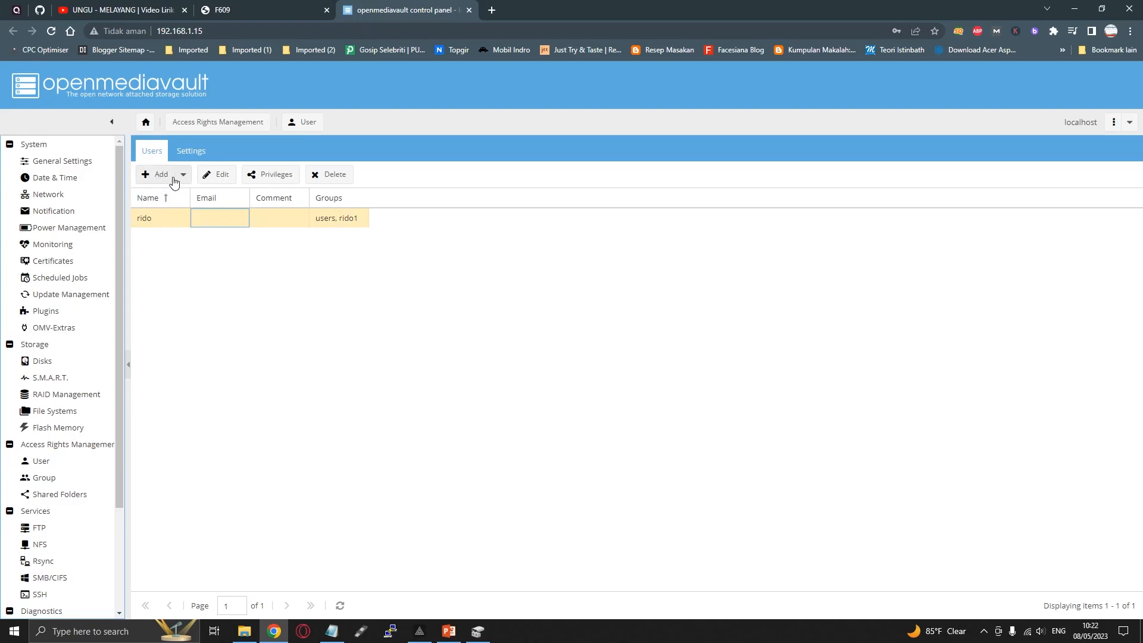
{"action": "left_click", "coordinate": [215, 176]}
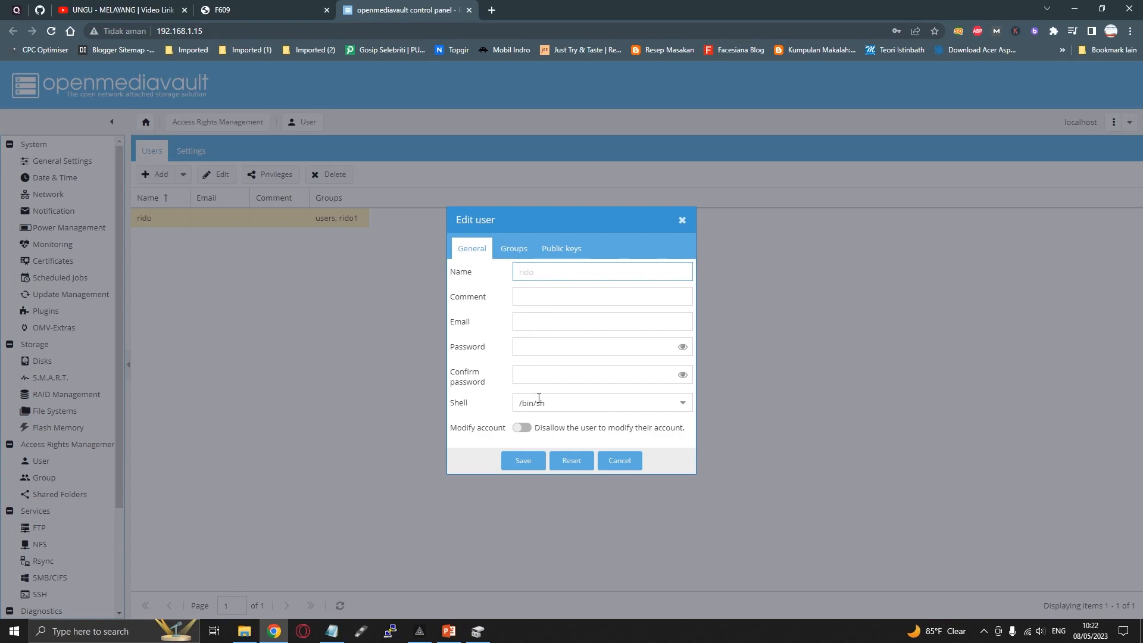
{"action": "left_click", "coordinate": [580, 403]}
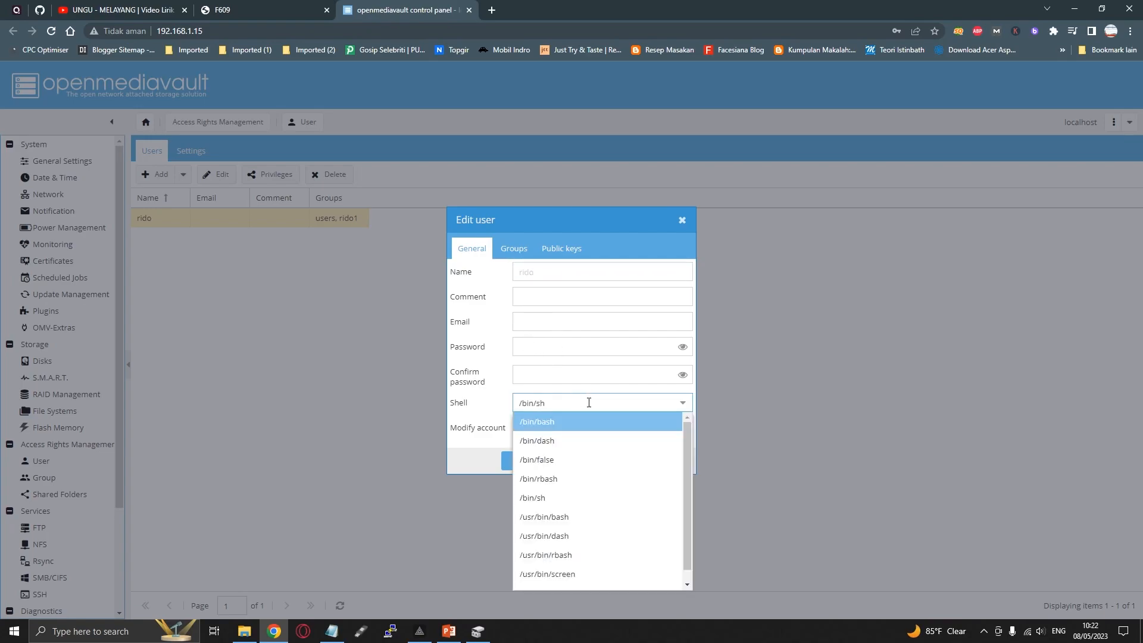
{"action": "left_click", "coordinate": [589, 403]}
{"action": "left_click", "coordinate": [577, 403]}
{"action": "left_click", "coordinate": [572, 403]}
Examine the user's group memberships and public keys, and close the user editor without saving
{"action": "left_click", "coordinate": [504, 244]}
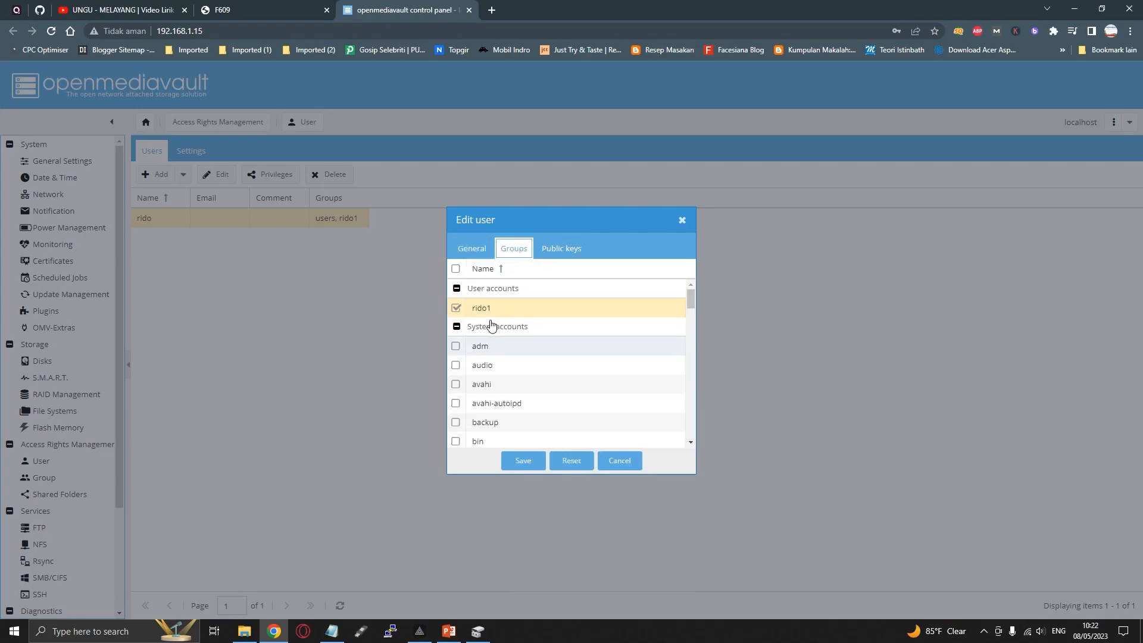
{"action": "scroll", "coordinate": [497, 363], "scroll_direction": "down", "scroll_amount": 3}
{"action": "scroll", "coordinate": [497, 363], "scroll_direction": "down", "scroll_amount": 5}
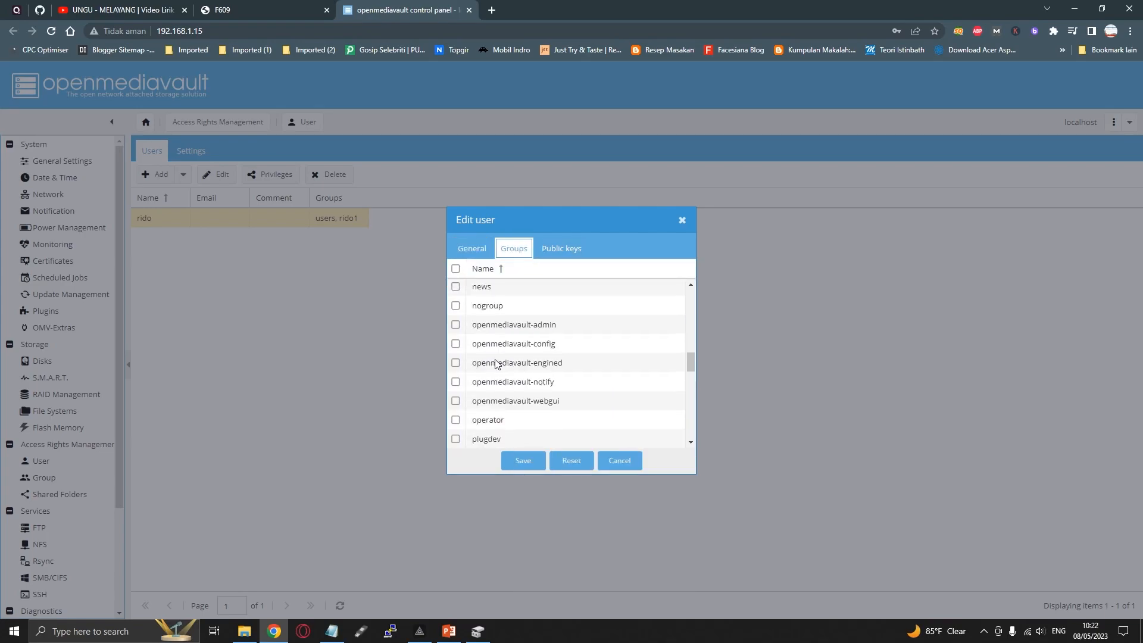
{"action": "scroll", "coordinate": [495, 358], "scroll_direction": "down", "scroll_amount": 5}
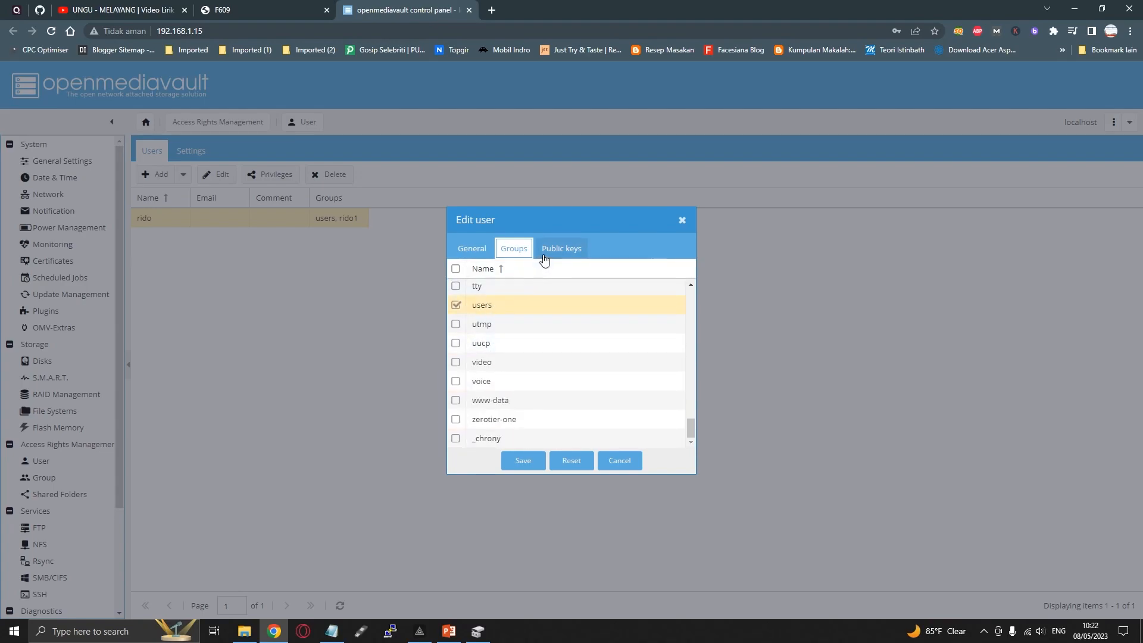
{"action": "left_click", "coordinate": [561, 248]}
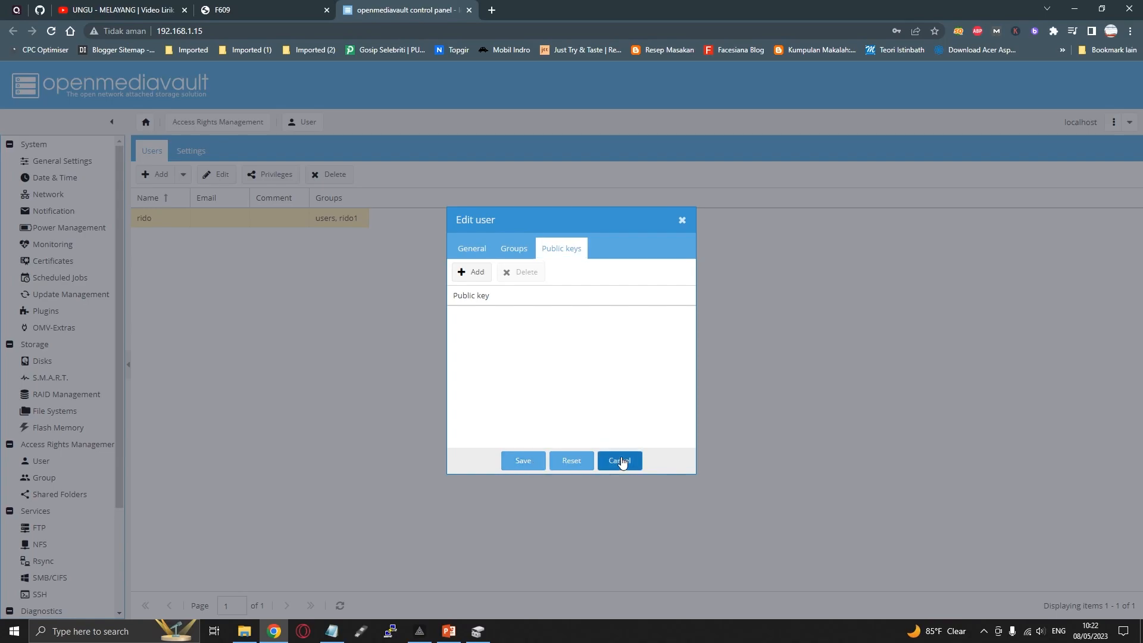
{"action": "left_click", "coordinate": [620, 460]}
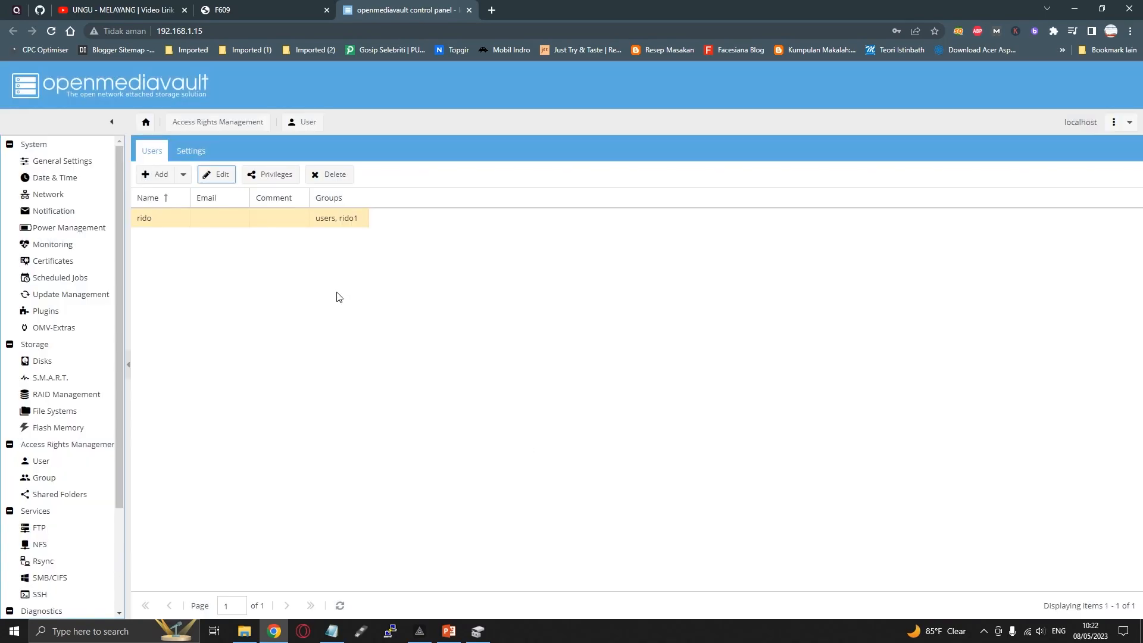
Open the existing group for editing from the Group page, examine its member list, and close it without saving
{"action": "left_click", "coordinate": [44, 477]}
{"action": "left_click", "coordinate": [209, 203]}
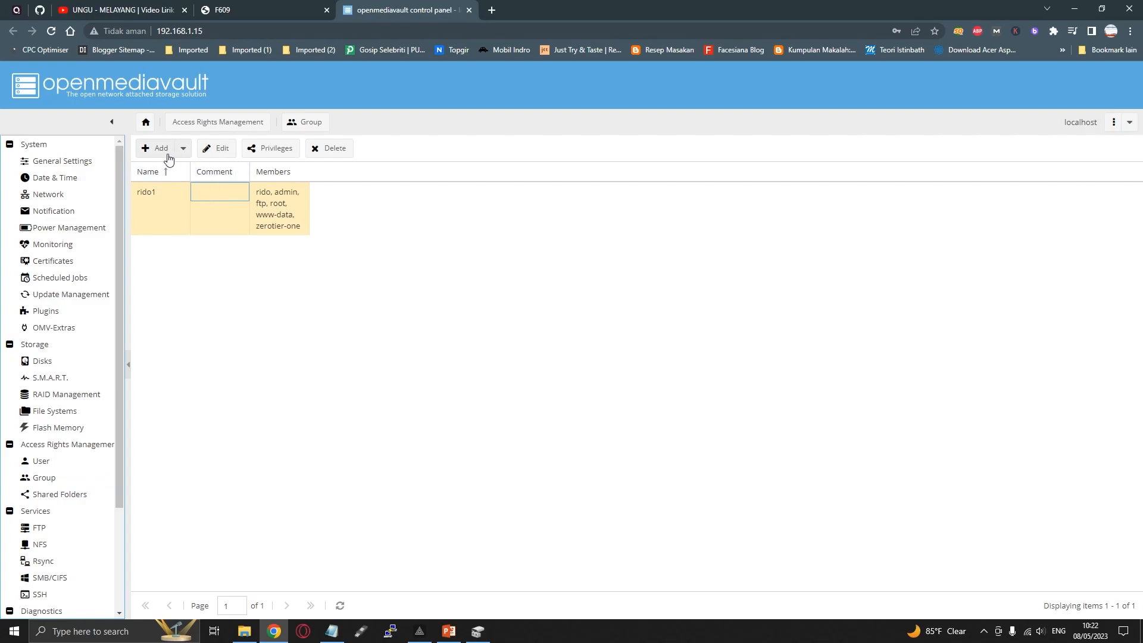
{"action": "left_click", "coordinate": [216, 149]}
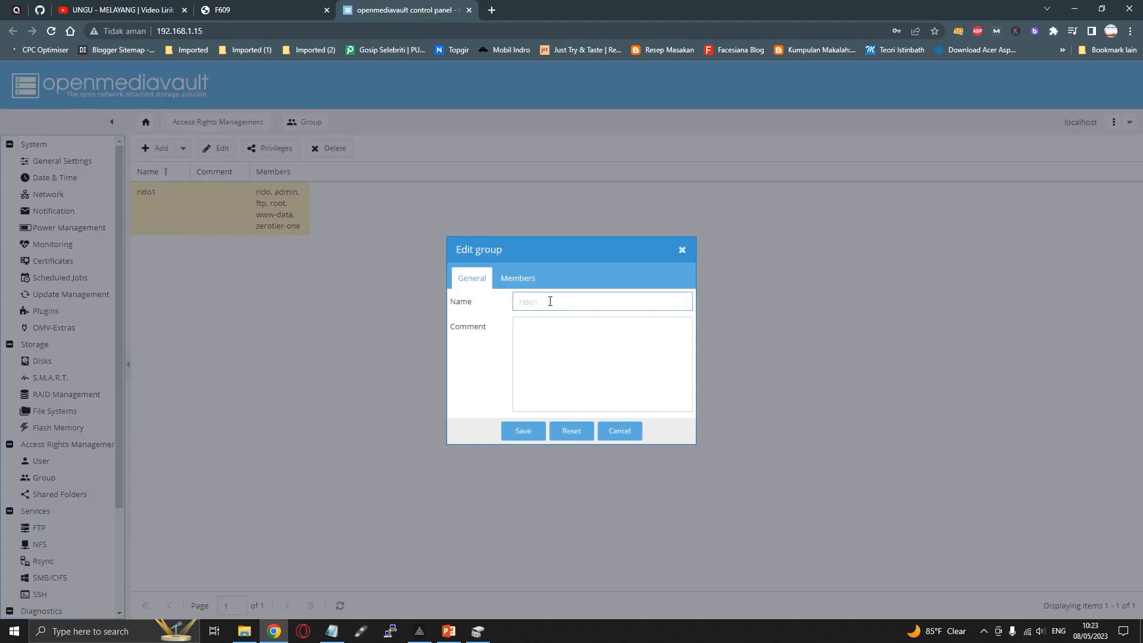
{"action": "left_click", "coordinate": [518, 278]}
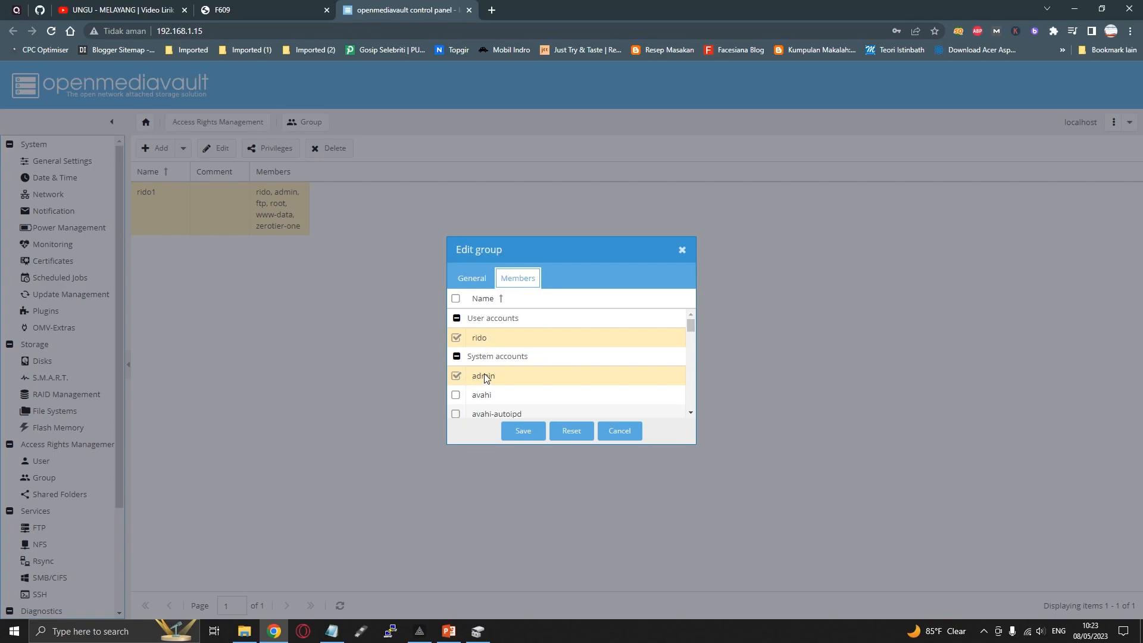
{"action": "scroll", "coordinate": [476, 374], "scroll_direction": "down", "scroll_amount": 3}
{"action": "scroll", "coordinate": [477, 369], "scroll_direction": "down", "scroll_amount": 5}
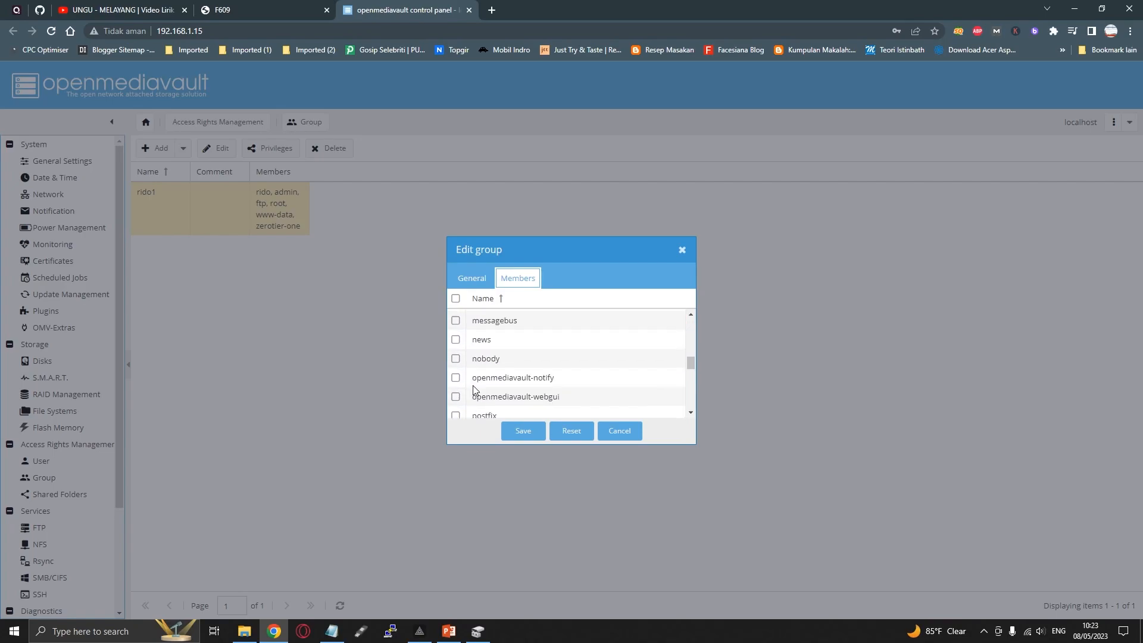
{"action": "scroll", "coordinate": [474, 390], "scroll_direction": "up", "scroll_amount": 2}
{"action": "scroll", "coordinate": [476, 381], "scroll_direction": "down", "scroll_amount": 6}
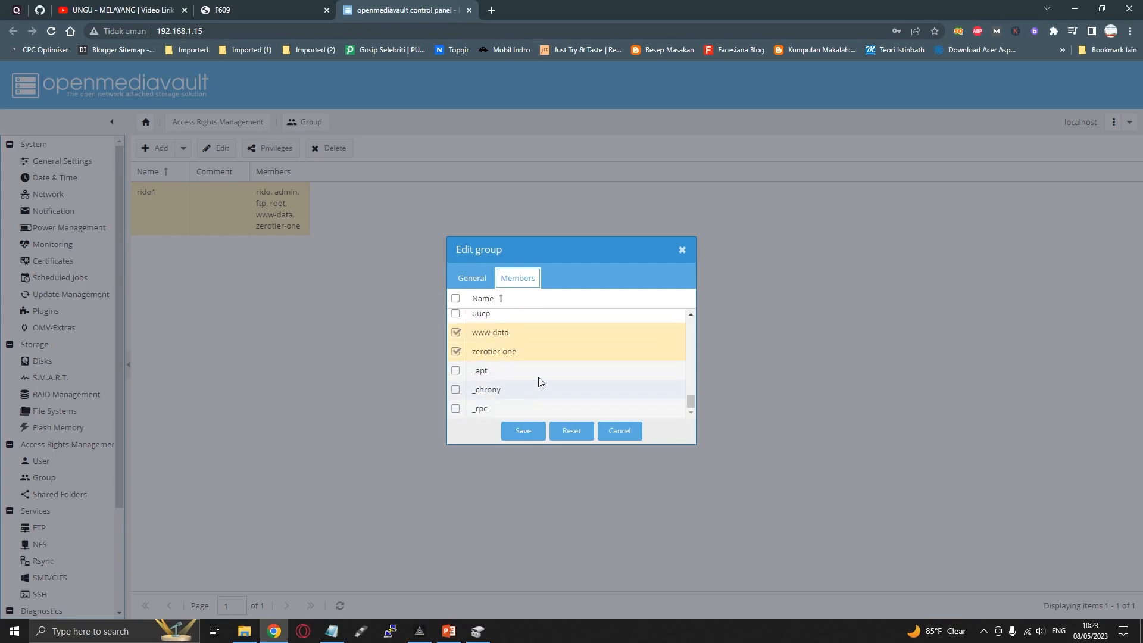
{"action": "left_click", "coordinate": [619, 431]}
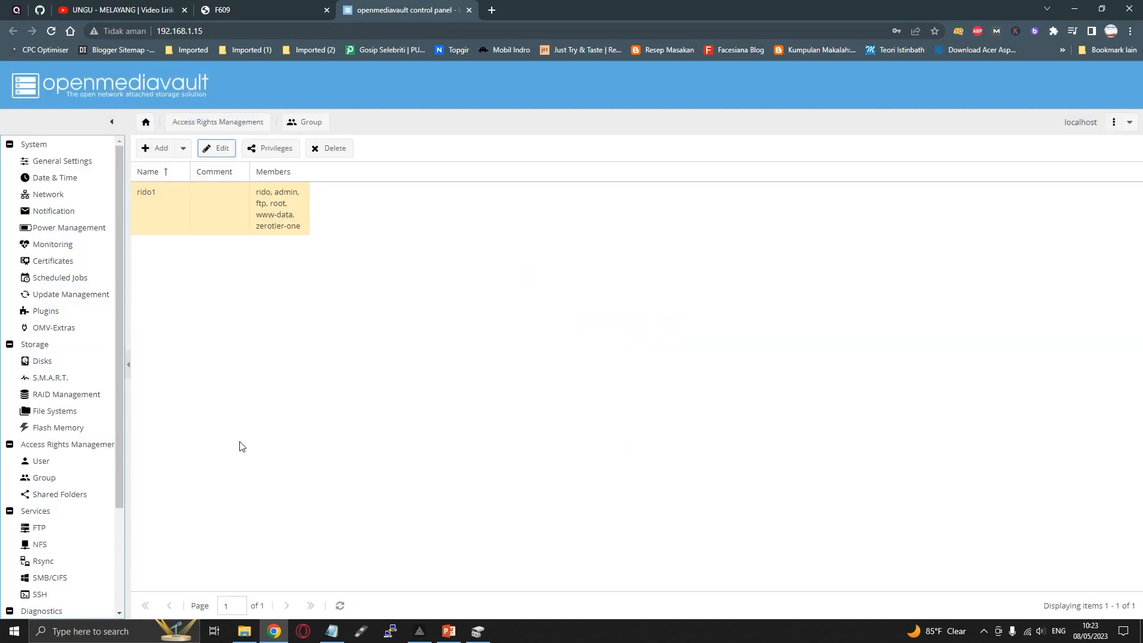
Edit the existing SSD shared folder and choose the SSD file system as its device, keeping the path /
{"action": "left_click", "coordinate": [68, 496]}
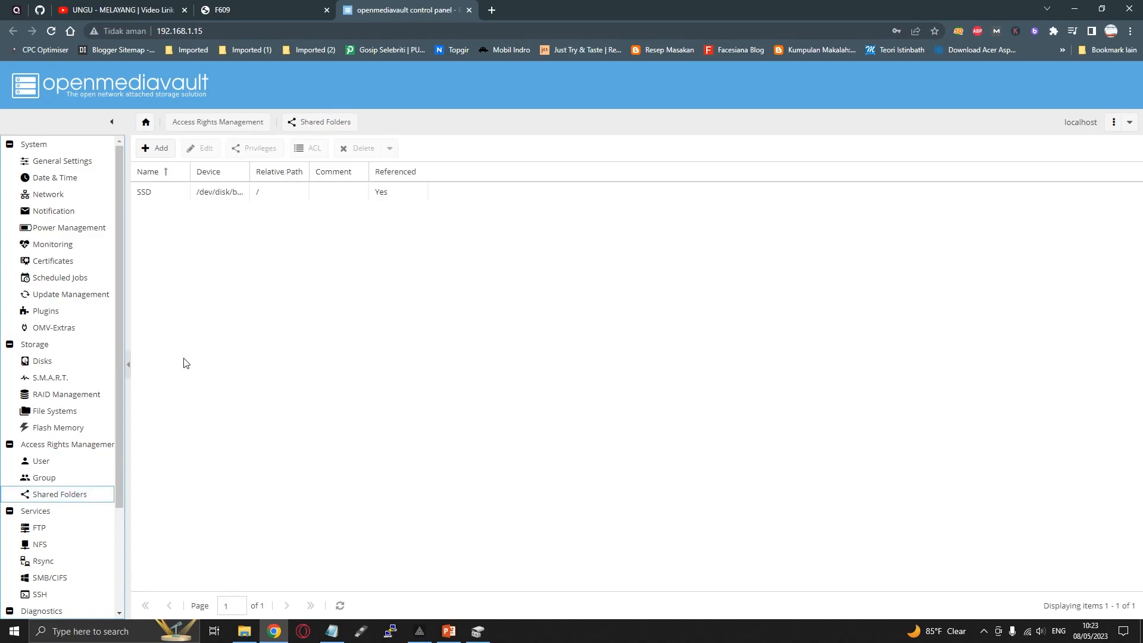
{"action": "left_click", "coordinate": [197, 192]}
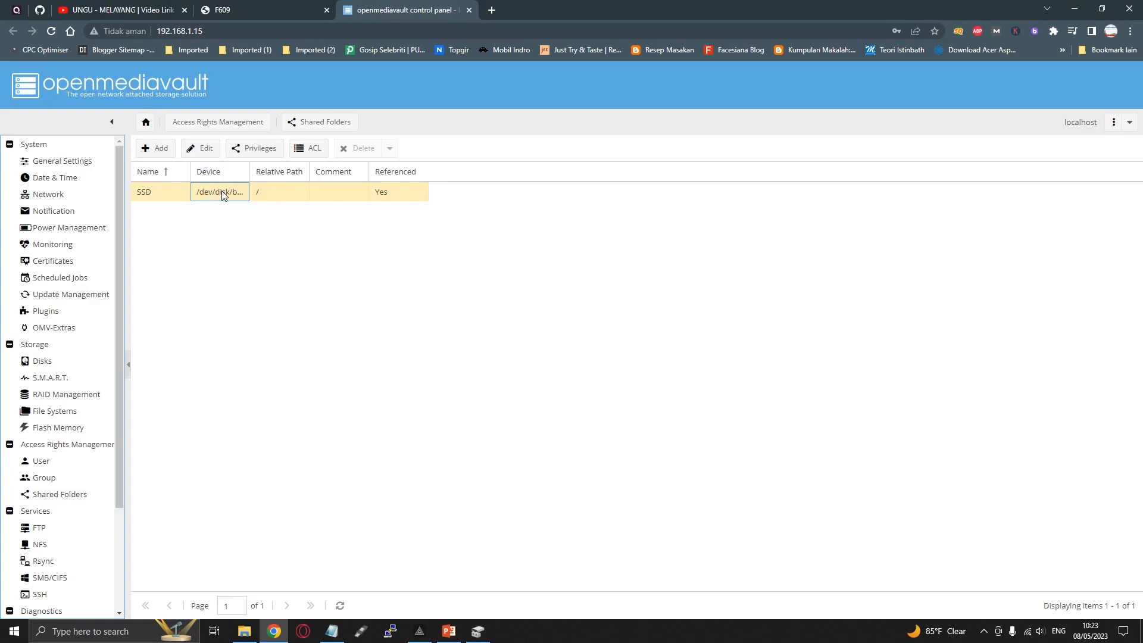
{"action": "left_click", "coordinate": [205, 149]}
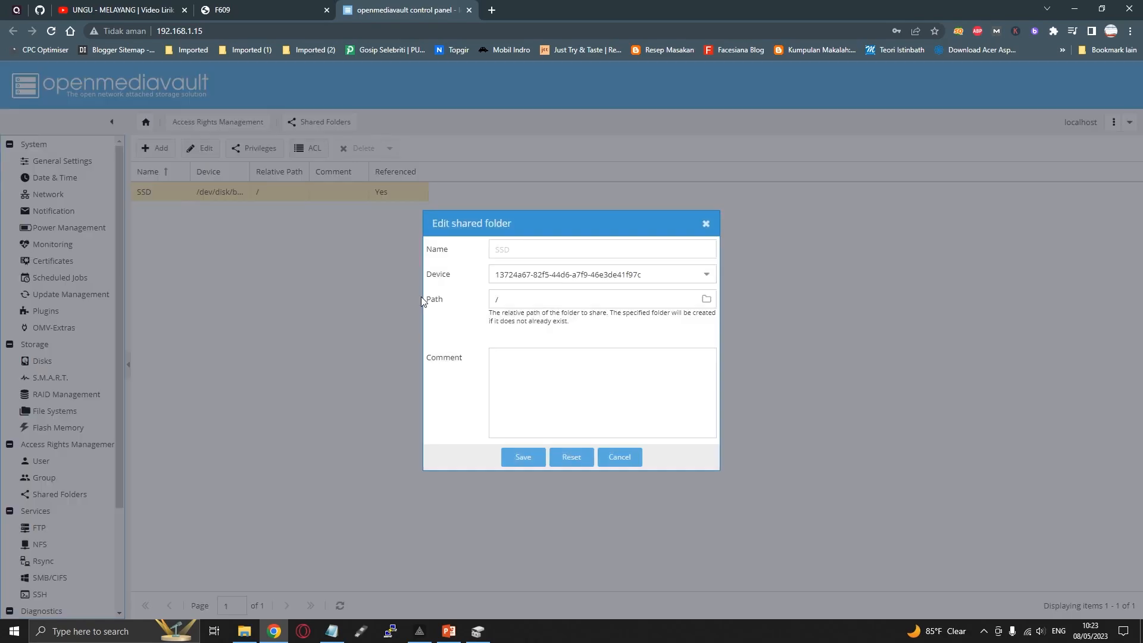
{"action": "left_click", "coordinate": [527, 248]}
{"action": "left_click", "coordinate": [585, 271]}
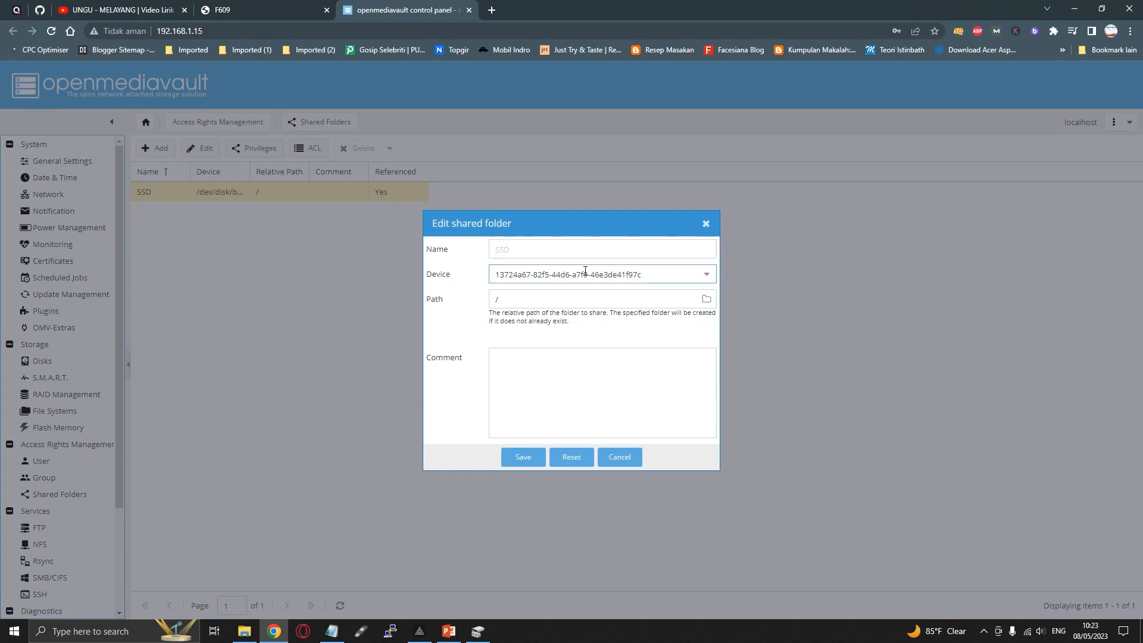
{"action": "left_click", "coordinate": [610, 294]}
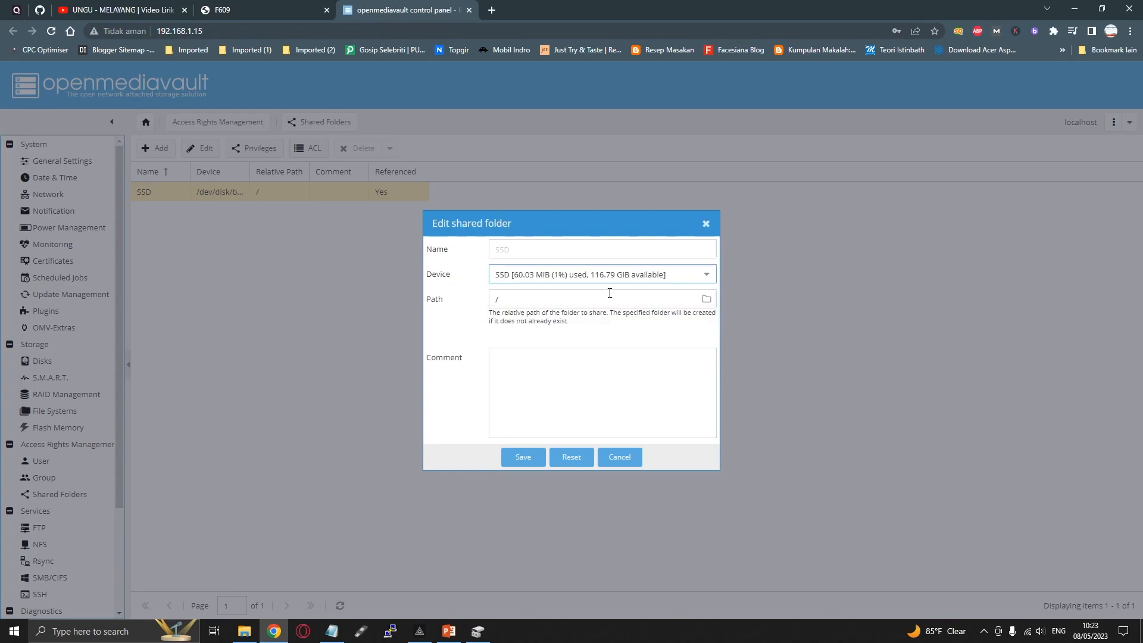
{"action": "left_click", "coordinate": [543, 299]}
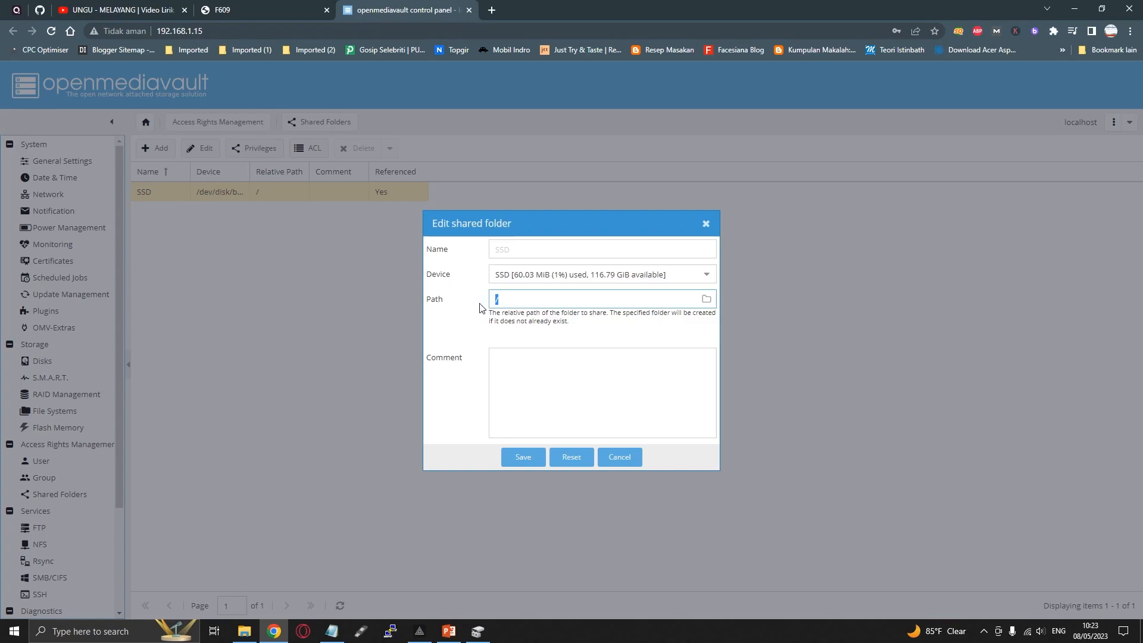
Save the SSD shared folder, confirm its relocation, and apply the configuration changes
{"action": "left_click", "coordinate": [523, 458]}
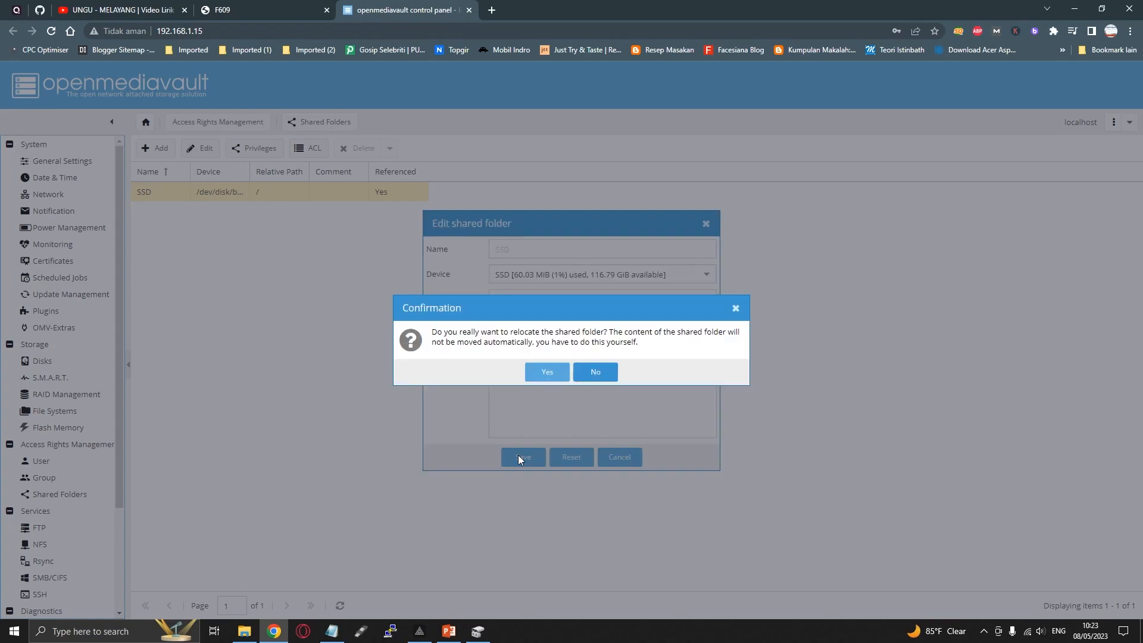
{"action": "left_click", "coordinate": [543, 372]}
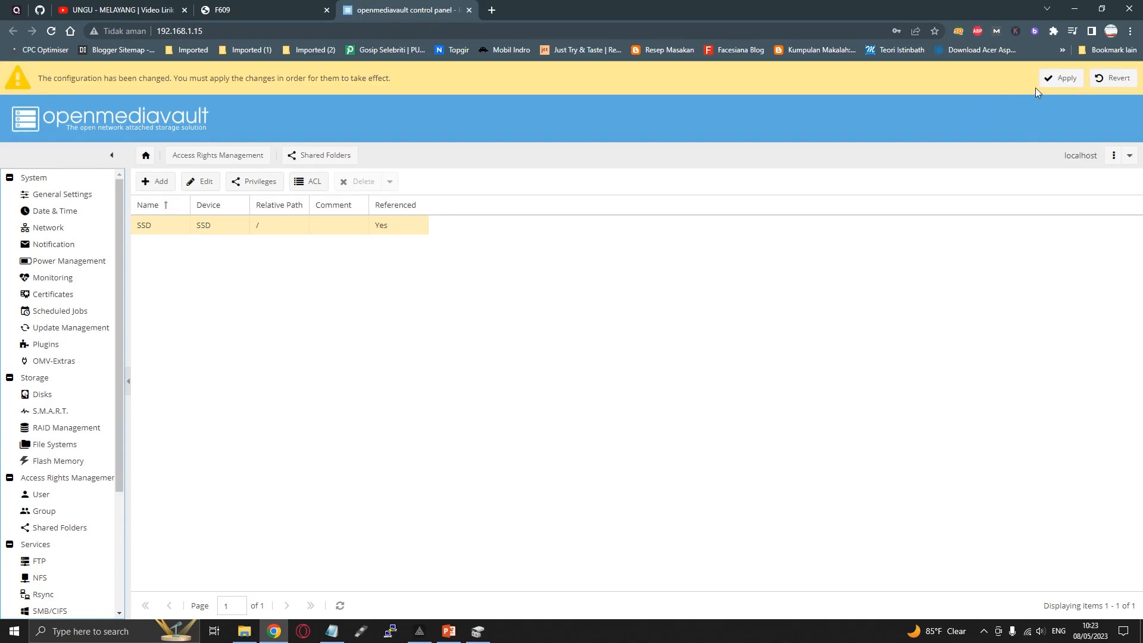
{"action": "left_click", "coordinate": [1047, 81]}
{"action": "left_click", "coordinate": [545, 369]}
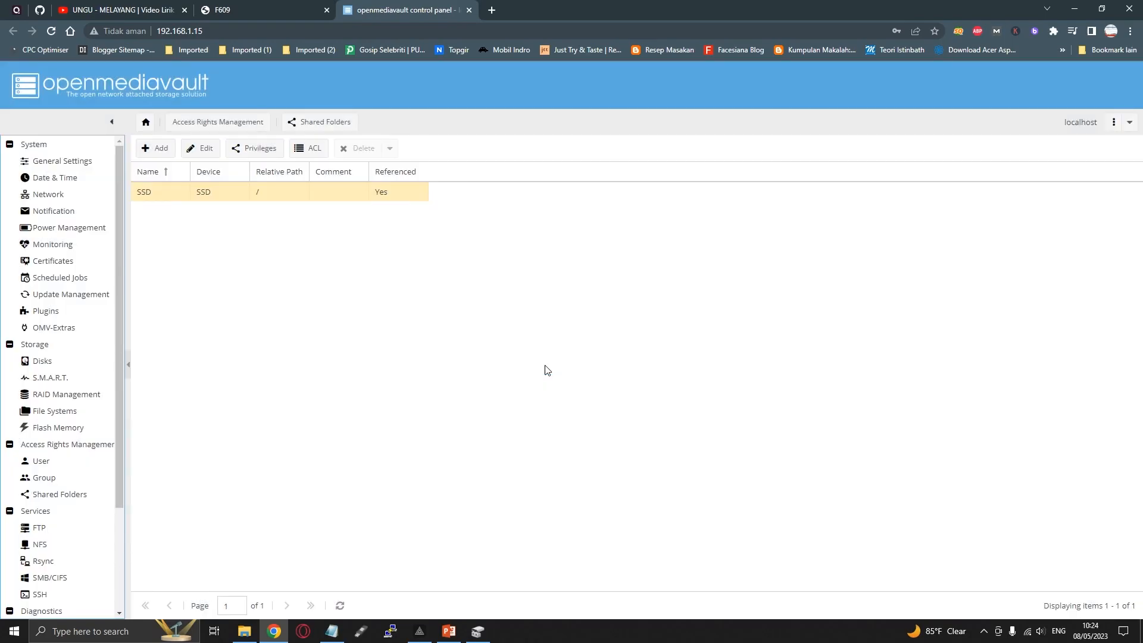
Grant both the user and the group Read/Write privileges on the SSD shared folder, save, and apply the configuration changes
{"action": "left_click", "coordinate": [255, 150]}
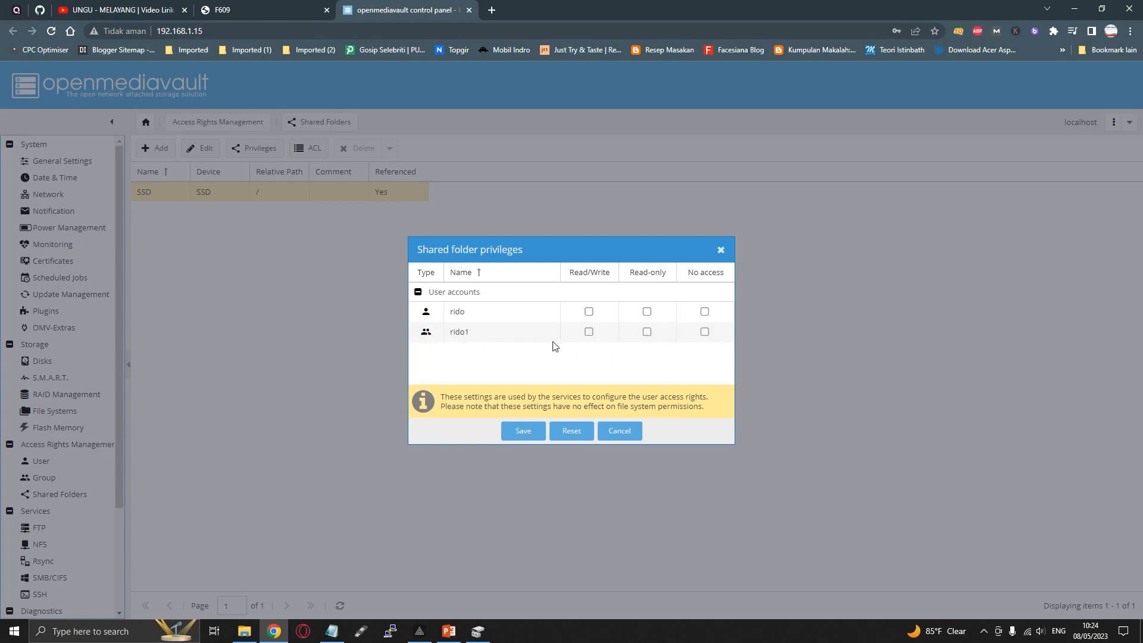
{"action": "left_click", "coordinate": [588, 312]}
{"action": "left_click", "coordinate": [589, 331]}
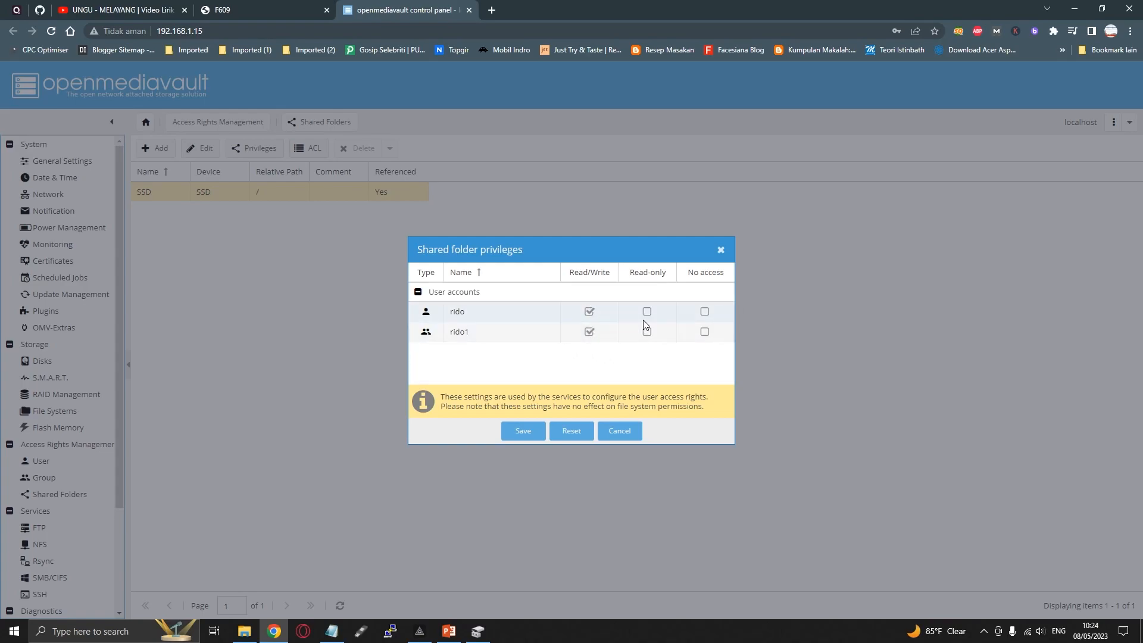
{"action": "left_click", "coordinate": [646, 313]}
{"action": "left_click", "coordinate": [647, 332]}
{"action": "left_click", "coordinate": [588, 311]}
{"action": "left_click", "coordinate": [588, 332]}
{"action": "left_click", "coordinate": [524, 431]}
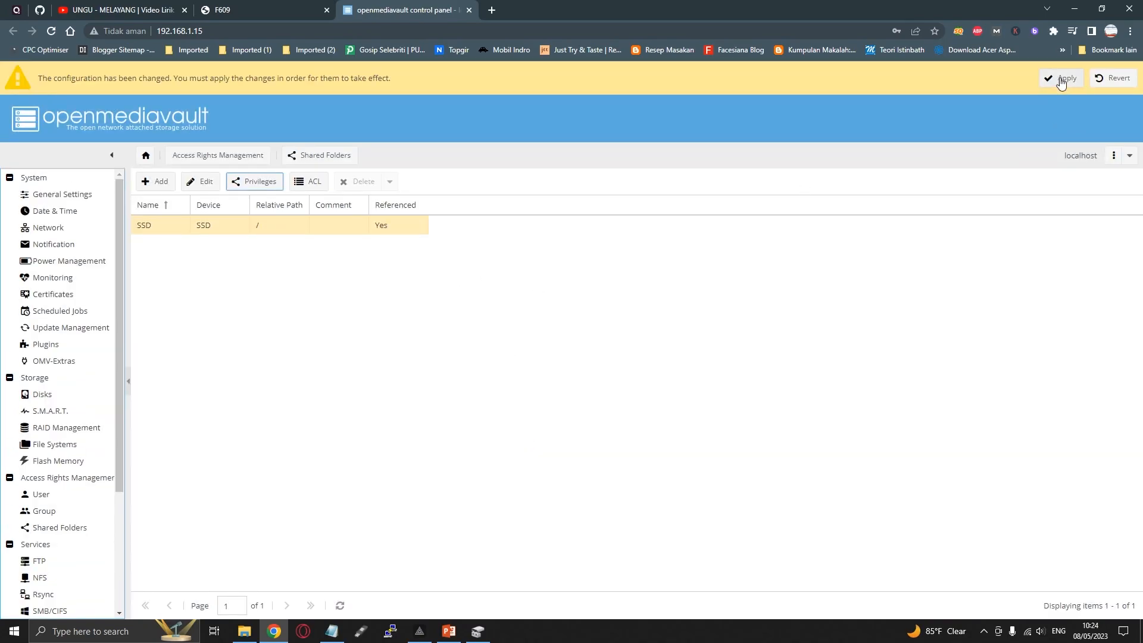
{"action": "left_click", "coordinate": [1061, 81]}
{"action": "left_click", "coordinate": [546, 371]}
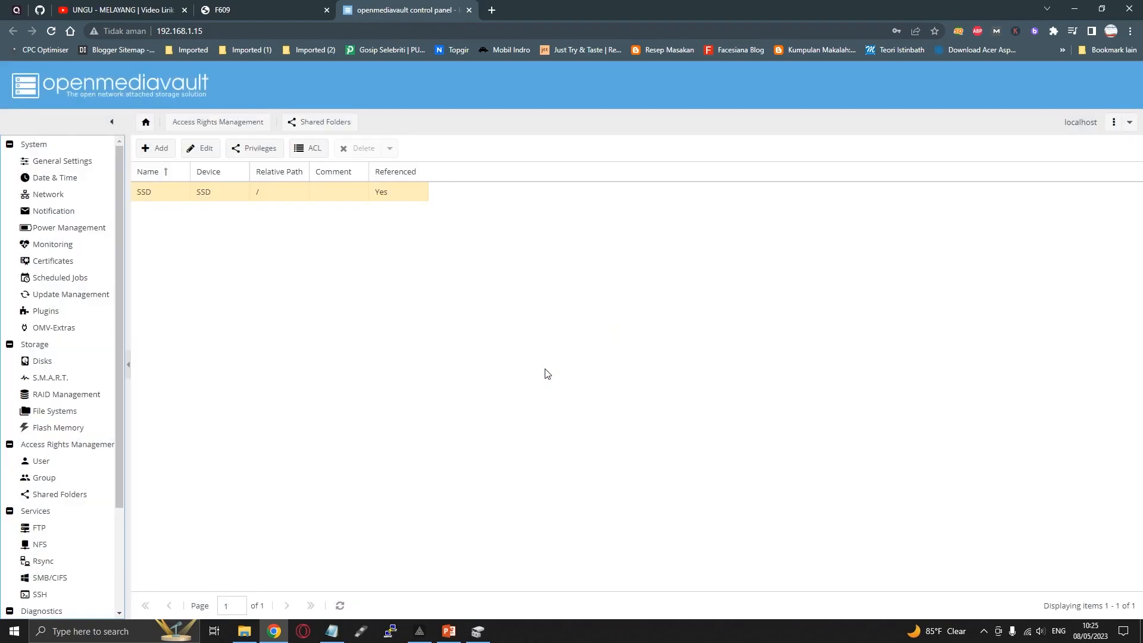
Open the SMB/CIFS service and examine its general, home directory, WINS and advanced settings
{"action": "scroll", "coordinate": [60, 543], "scroll_direction": "down", "scroll_amount": 3}
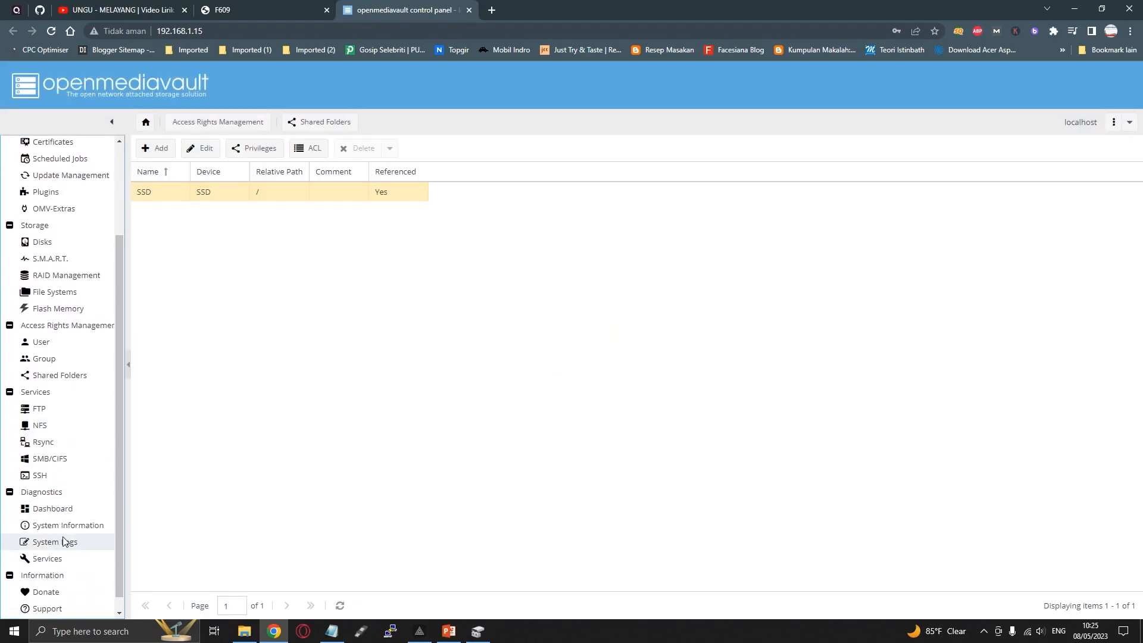
{"action": "left_click", "coordinate": [48, 462]}
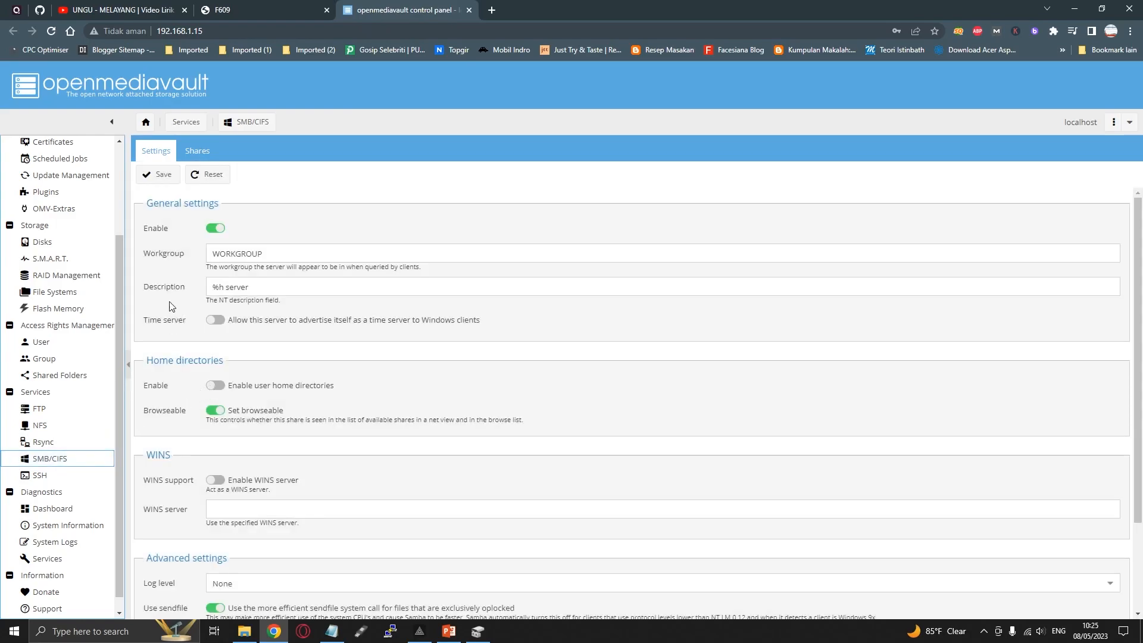
{"action": "scroll", "coordinate": [149, 408], "scroll_direction": "down", "scroll_amount": 2}
{"action": "scroll", "coordinate": [149, 408], "scroll_direction": "up", "scroll_amount": 2}
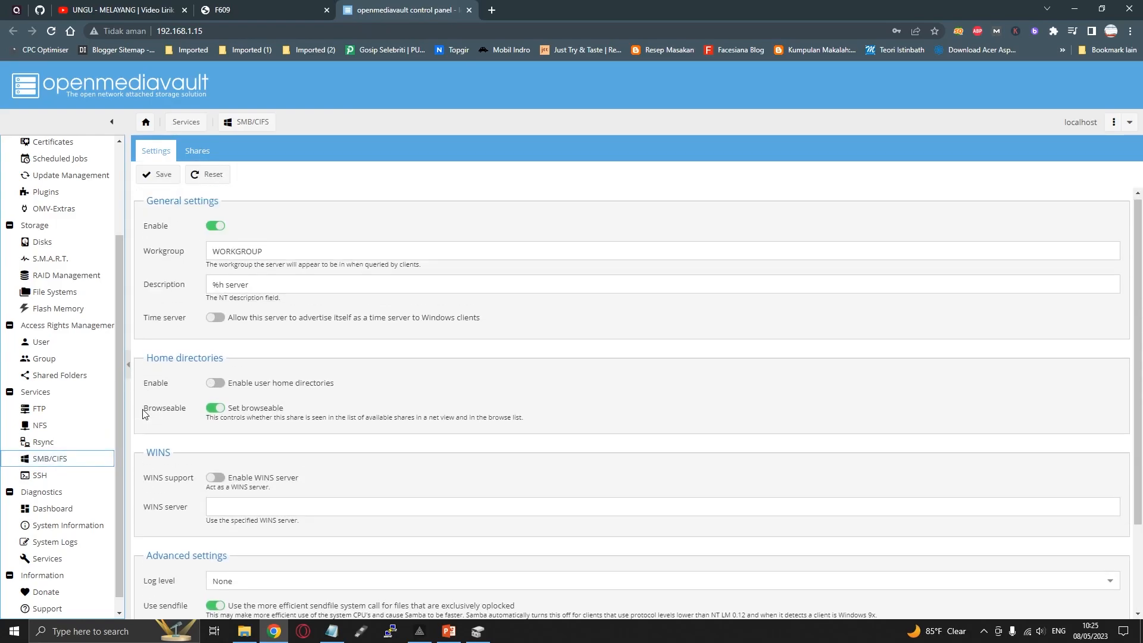
Open the SSD entry in the SMB/CIFS shares for editing and select SSD [on SSD, /] as its shared folder
{"action": "left_click", "coordinate": [197, 151]}
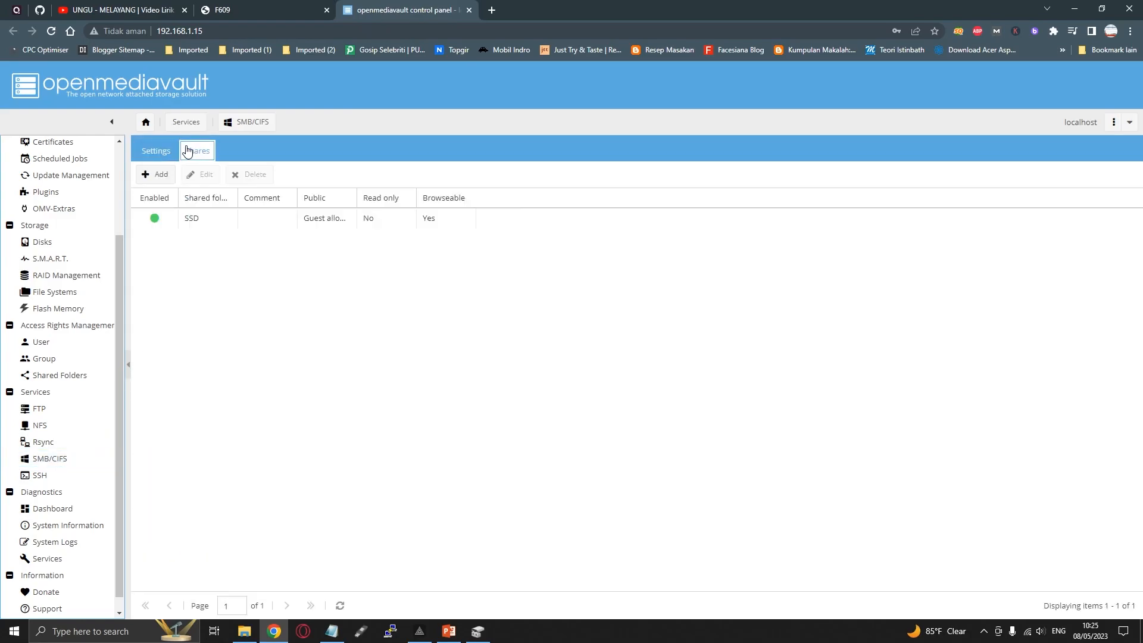
{"action": "left_click", "coordinate": [205, 217]}
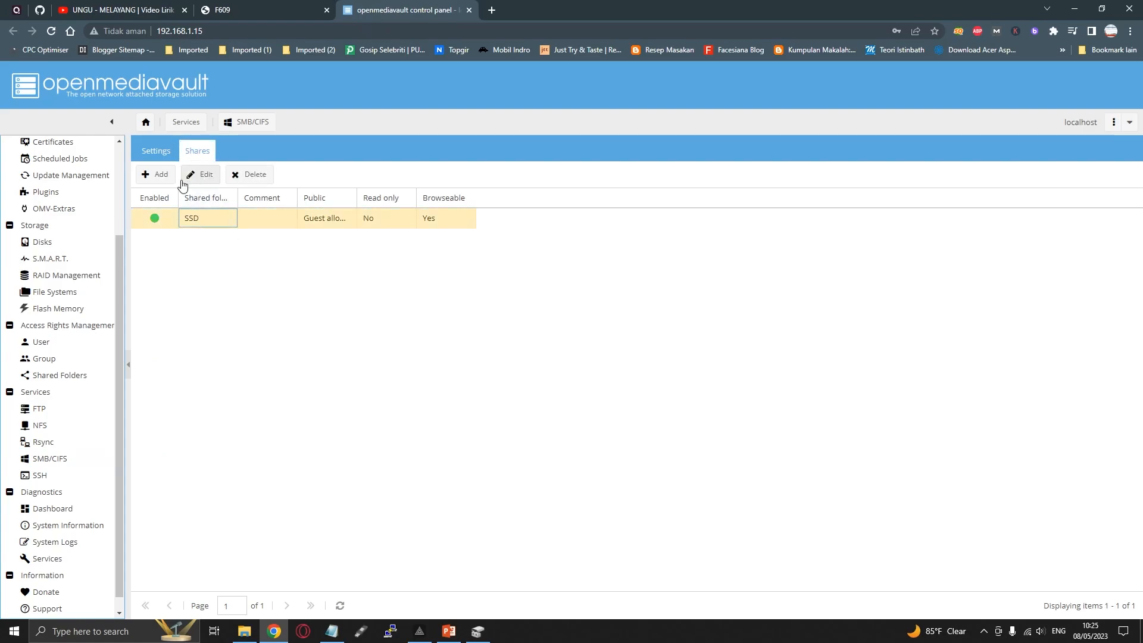
{"action": "left_click", "coordinate": [191, 173]}
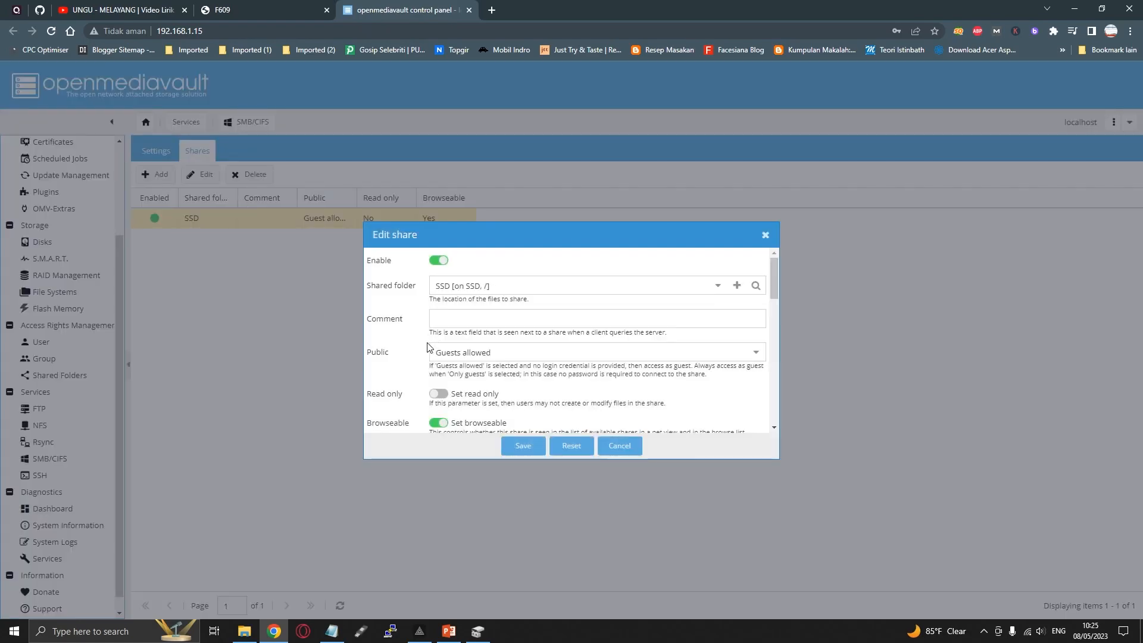
{"action": "left_click", "coordinate": [497, 286]}
{"action": "left_click", "coordinate": [717, 286]}
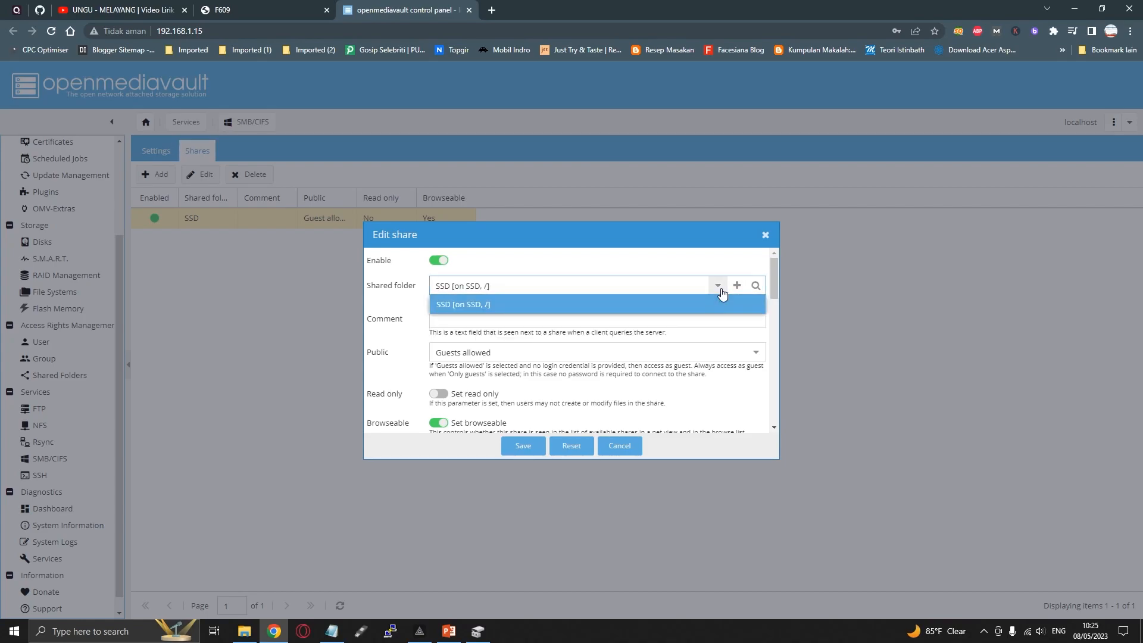
{"action": "left_click", "coordinate": [474, 310]}
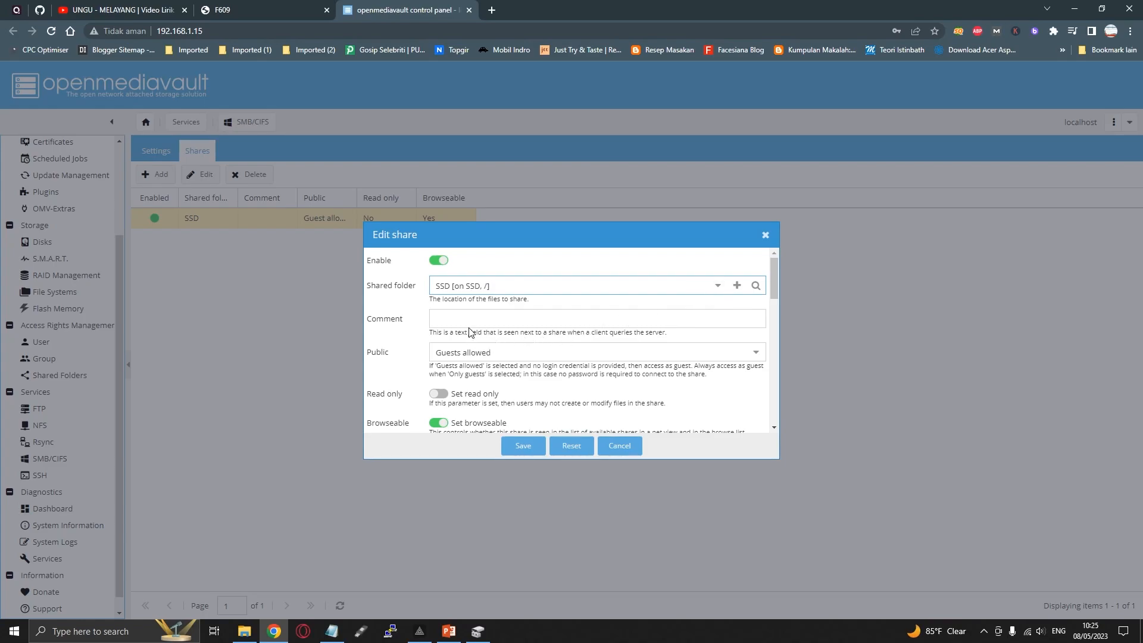
{"action": "left_click", "coordinate": [717, 286]}
{"action": "left_click", "coordinate": [718, 286]}
Set the SSD share's Public option to Guests allowed, review its remaining options, and save the share
{"action": "left_click", "coordinate": [755, 355]}
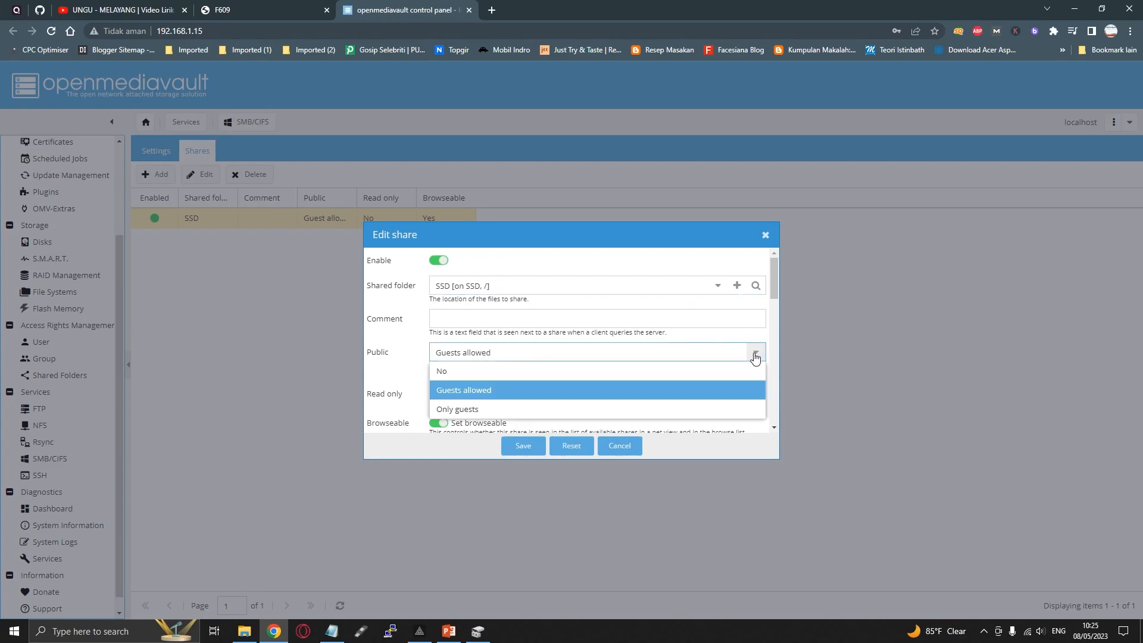
{"action": "left_click", "coordinate": [475, 391]}
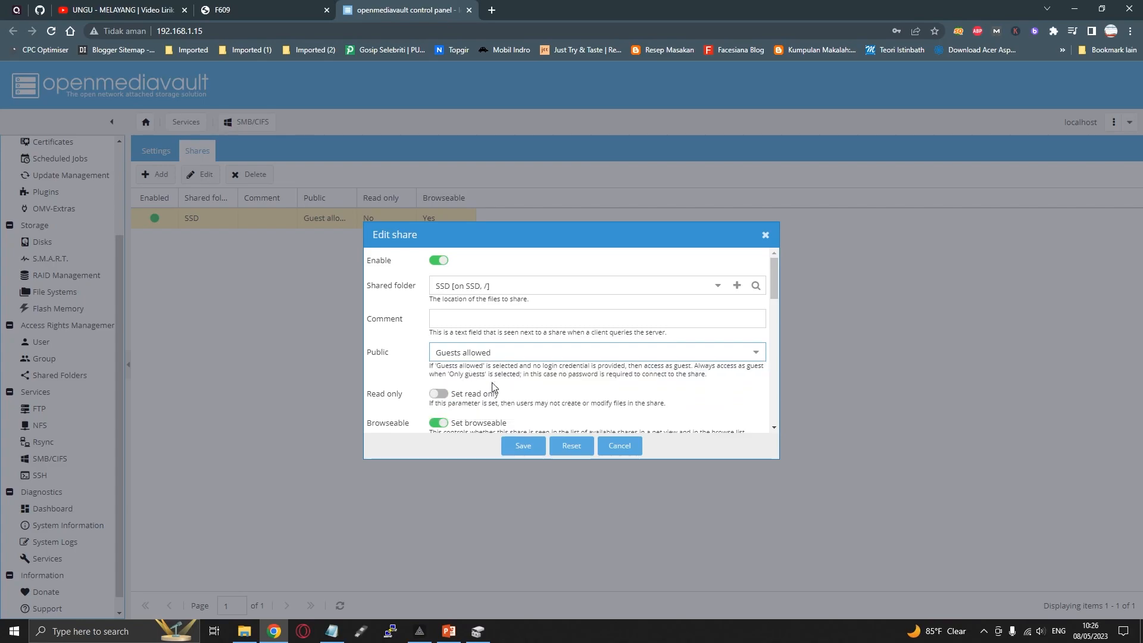
{"action": "scroll", "coordinate": [441, 307], "scroll_direction": "down", "scroll_amount": 3}
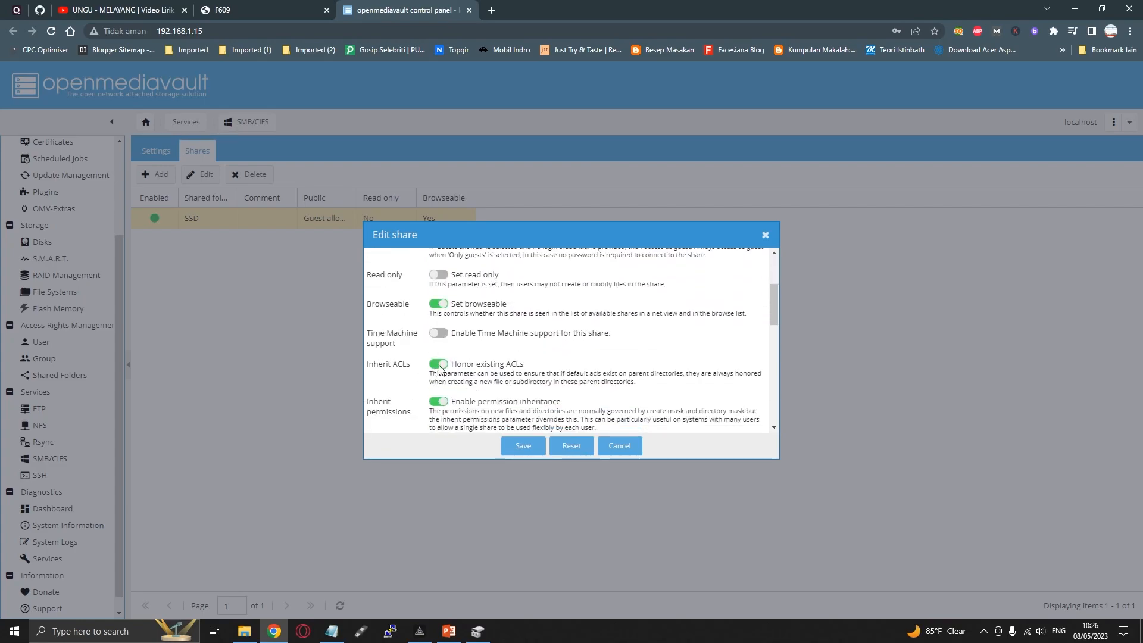
{"action": "scroll", "coordinate": [434, 403], "scroll_direction": "down", "scroll_amount": 6}
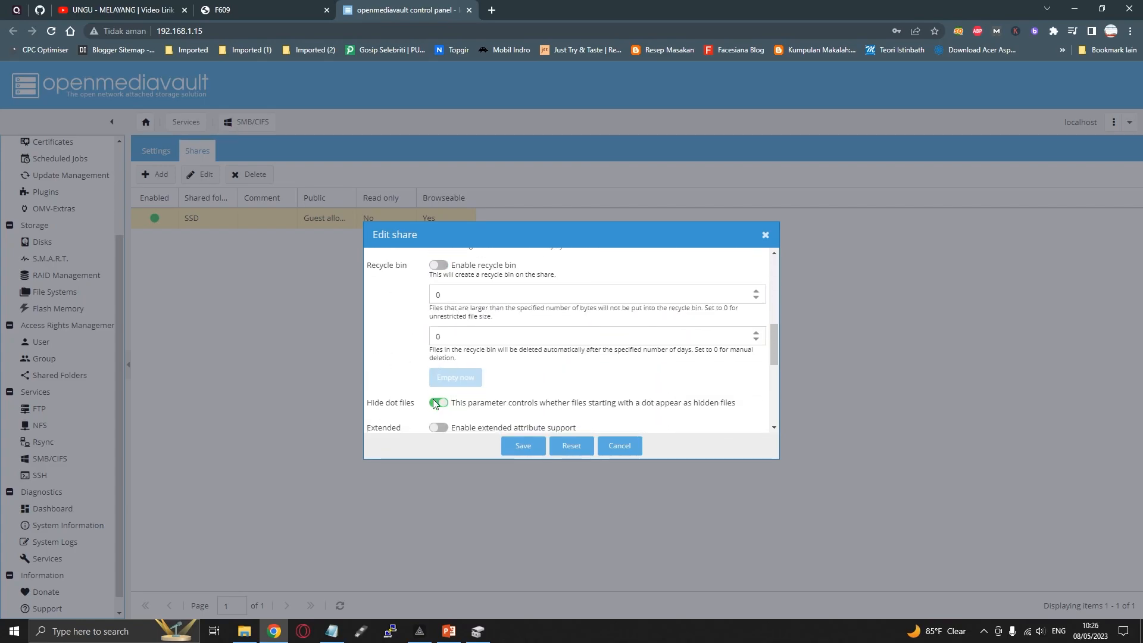
{"action": "left_click", "coordinate": [526, 451]}
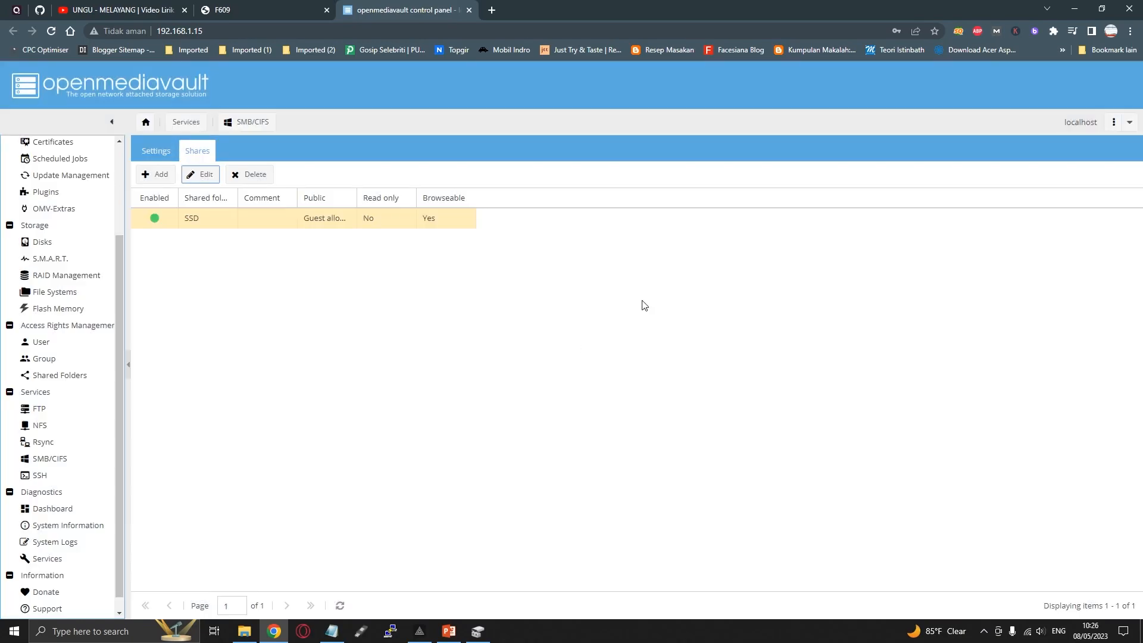
Review and save the SMB/CIFS service settings, and apply the configuration changes
{"action": "left_click", "coordinate": [155, 153]}
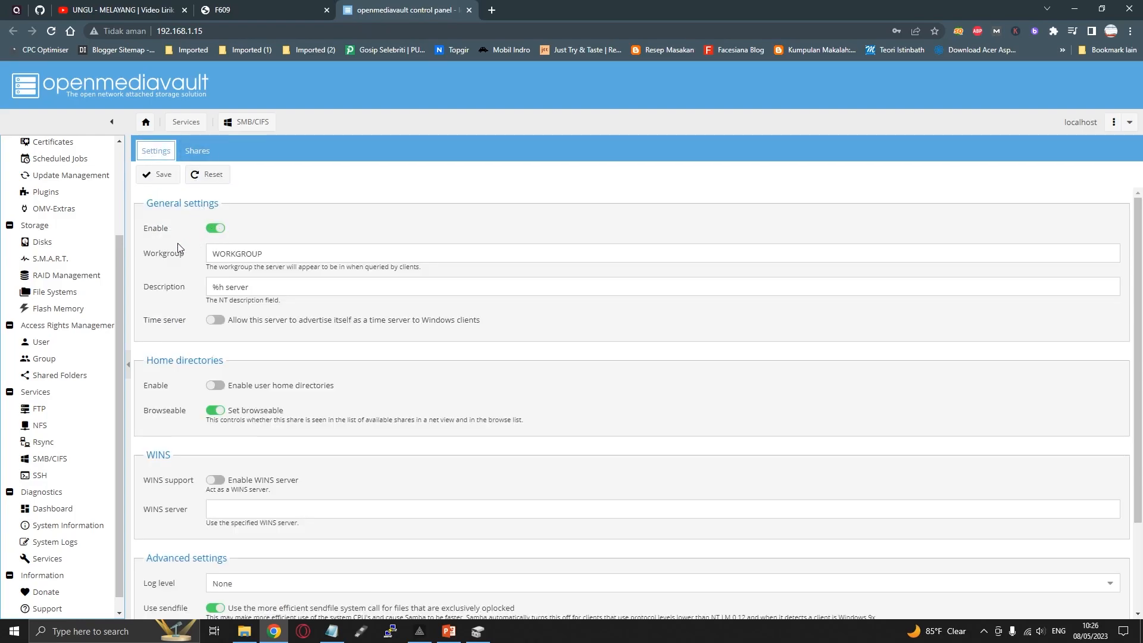
{"action": "scroll", "coordinate": [374, 257], "scroll_direction": "down", "scroll_amount": 2}
{"action": "scroll", "coordinate": [369, 262], "scroll_direction": "up", "scroll_amount": 2}
{"action": "left_click", "coordinate": [156, 174]}
{"action": "scroll", "coordinate": [415, 247], "scroll_direction": "down", "scroll_amount": 2}
{"action": "scroll", "coordinate": [472, 280], "scroll_direction": "up", "scroll_amount": 2}
{"action": "left_click", "coordinate": [1059, 78]}
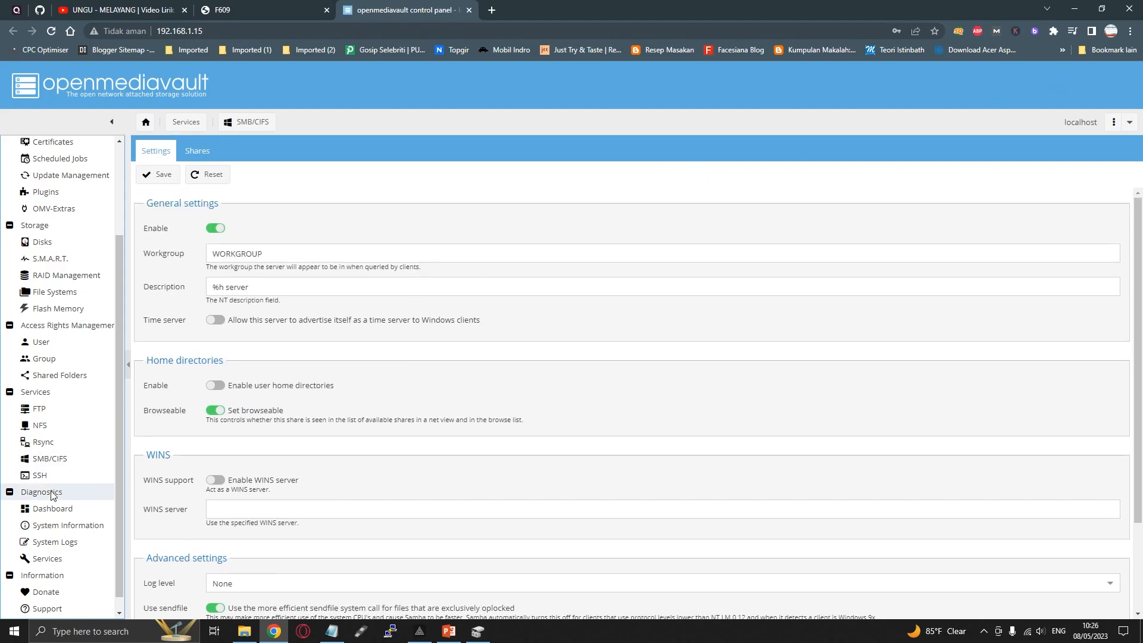
Check the service status in the diagnostics Dashboard and Services overview, and view the web administration's General Settings
{"action": "left_click", "coordinate": [43, 461]}
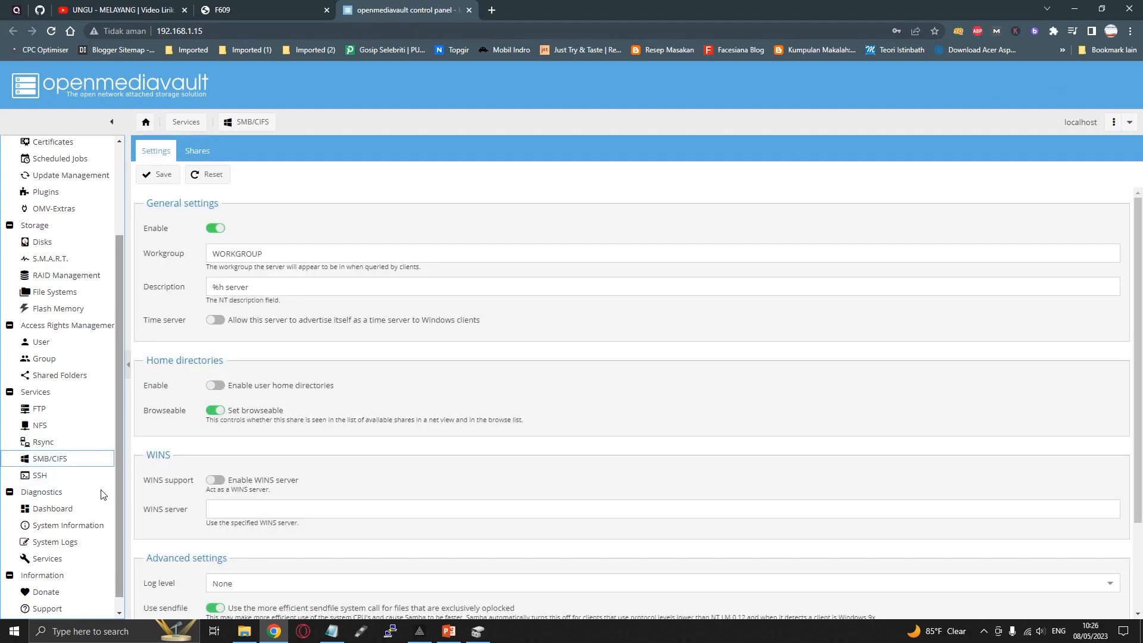
{"action": "scroll", "coordinate": [45, 494], "scroll_direction": "down", "scroll_amount": 1}
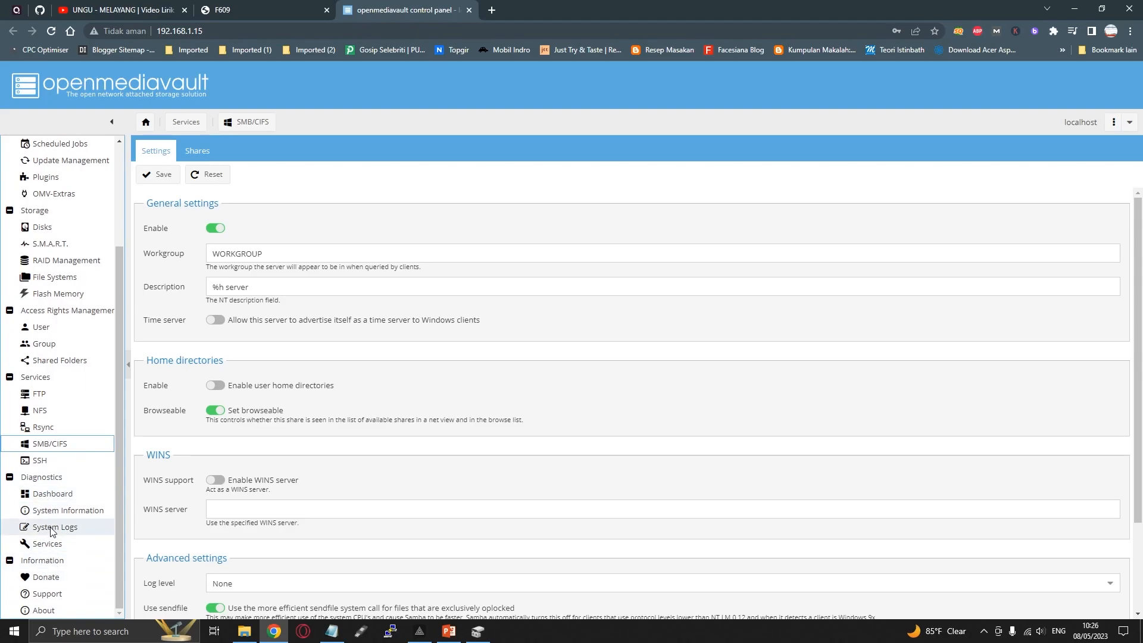
{"action": "left_click", "coordinate": [51, 493]}
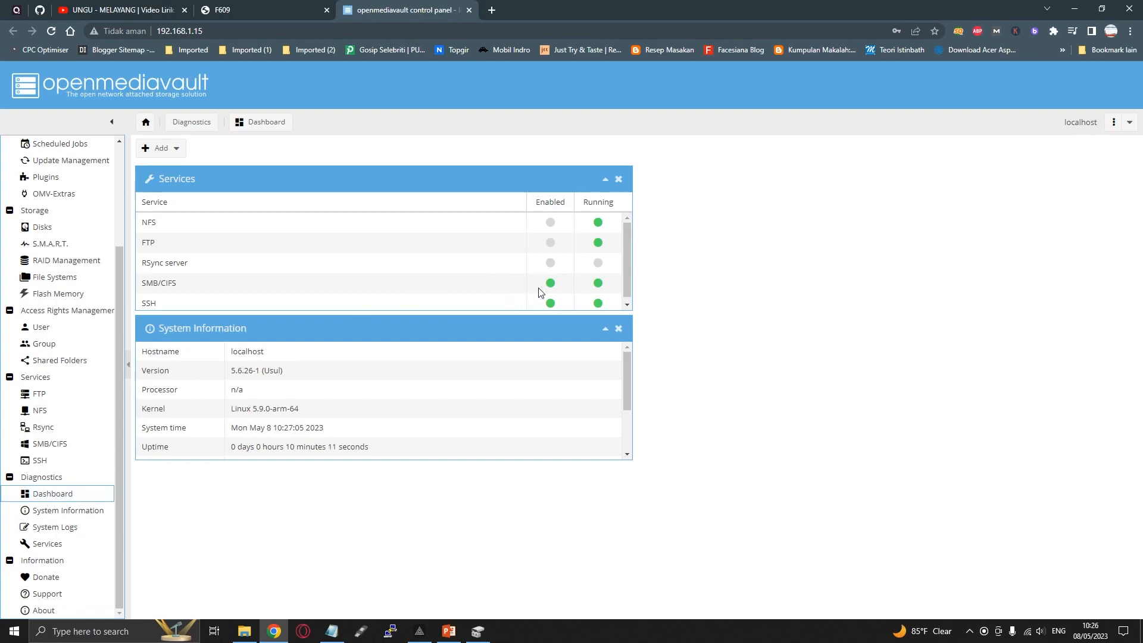
{"action": "scroll", "coordinate": [534, 286], "scroll_direction": "down", "scroll_amount": 1}
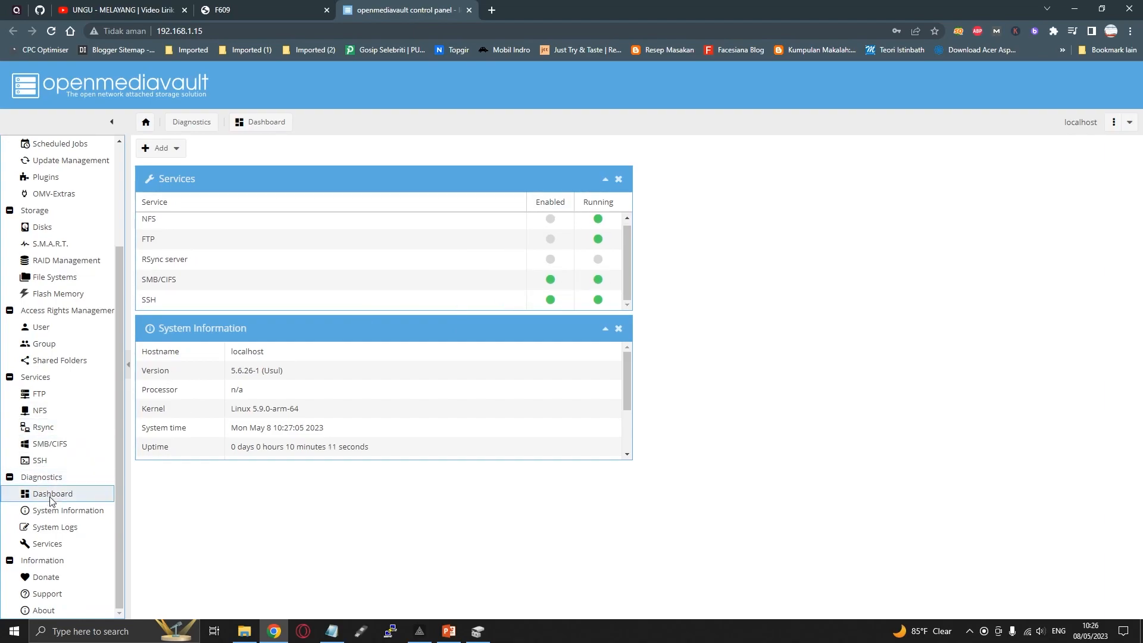
{"action": "left_click", "coordinate": [66, 542]}
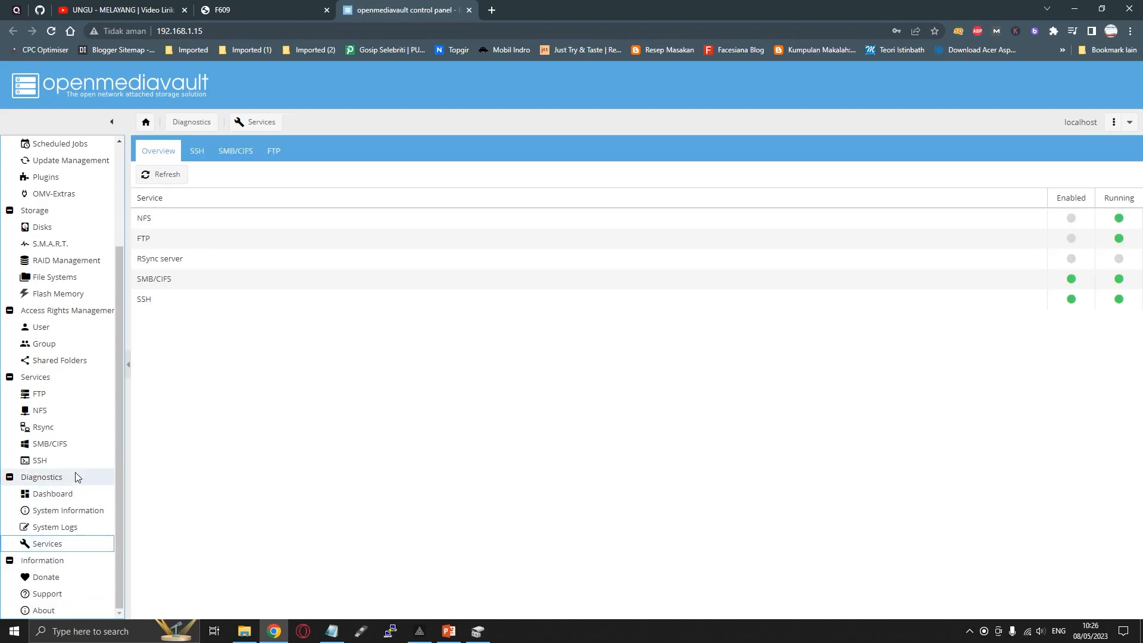
{"action": "scroll", "coordinate": [79, 400], "scroll_direction": "up", "scroll_amount": 3}
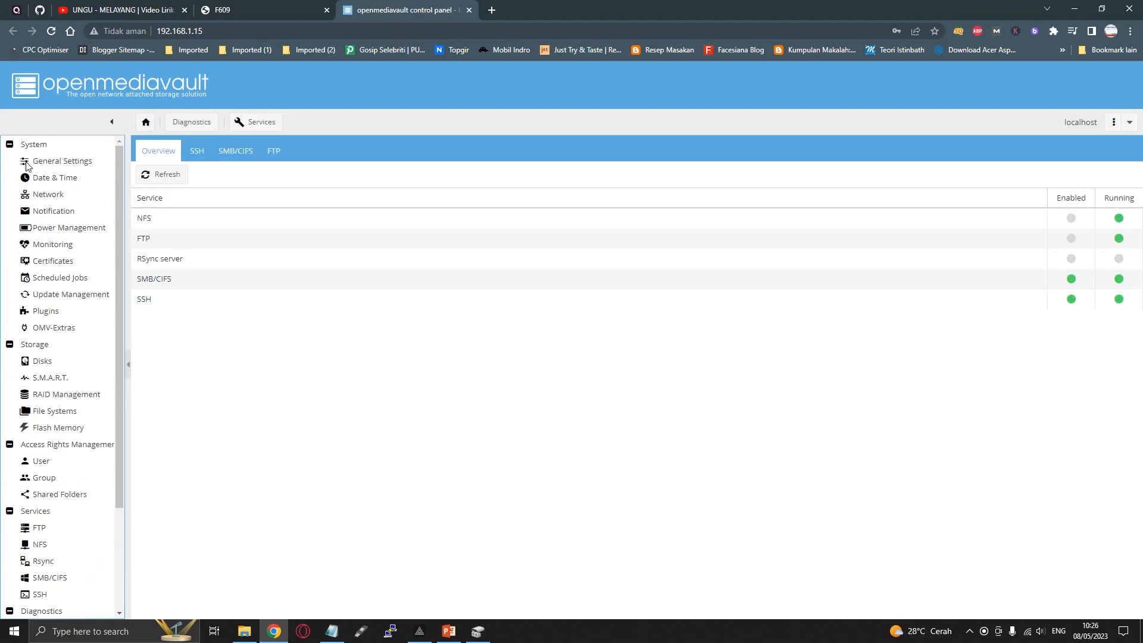
{"action": "left_click", "coordinate": [51, 167]}
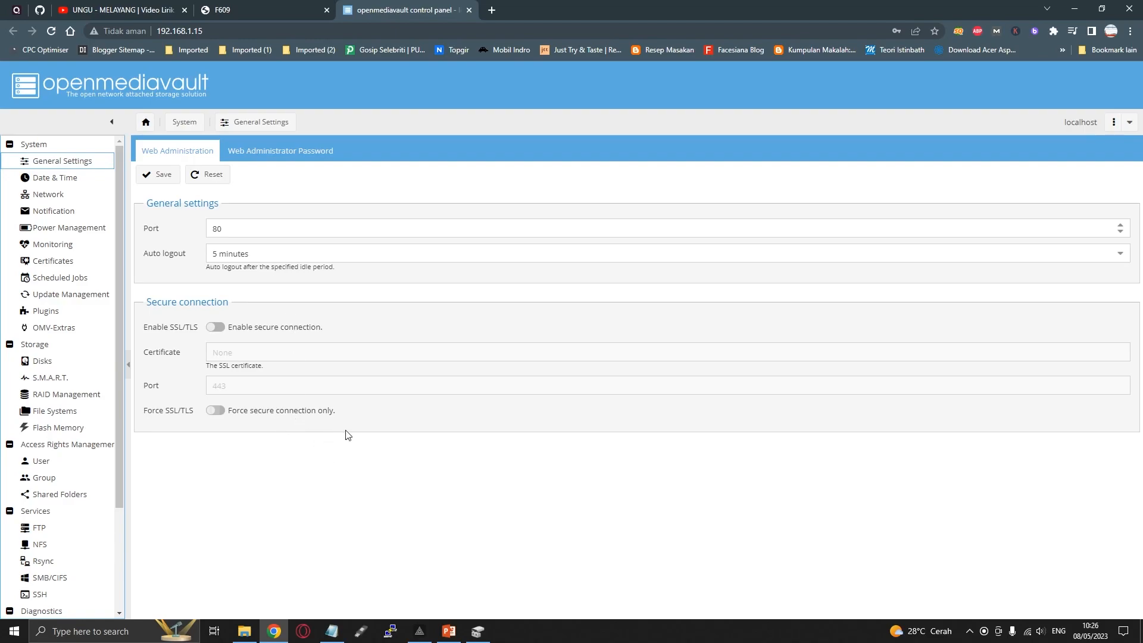
Open the network location \\192.168.1.15 in File Explorer through the Run dialog, and open its ssd share
{"action": "key", "text": "super+r"}
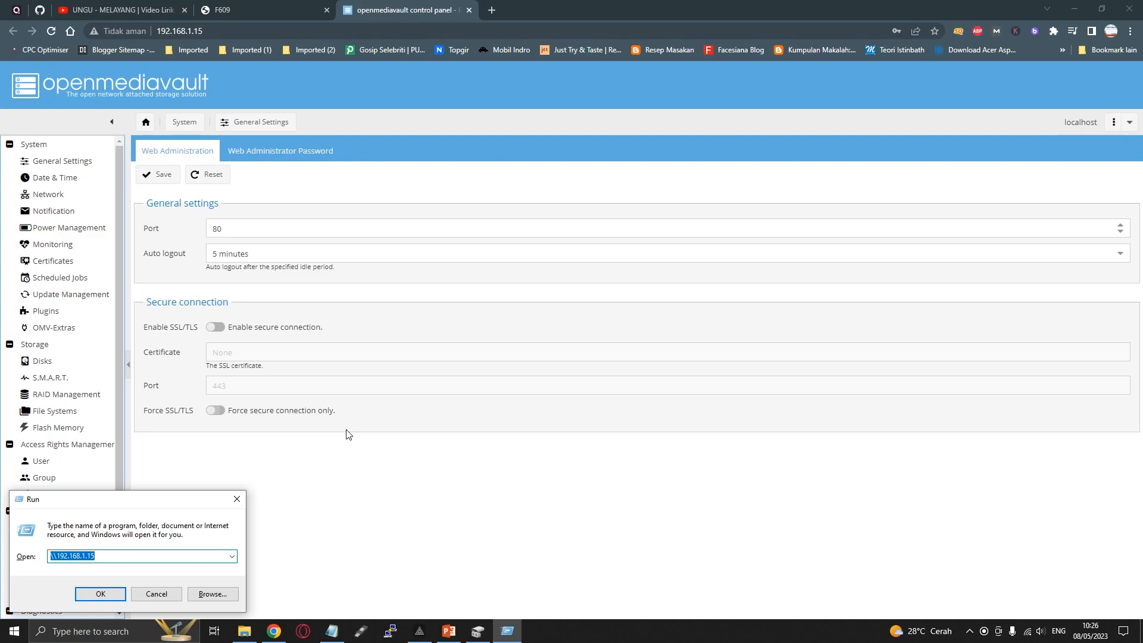
{"action": "type", "text": "\\\\"}
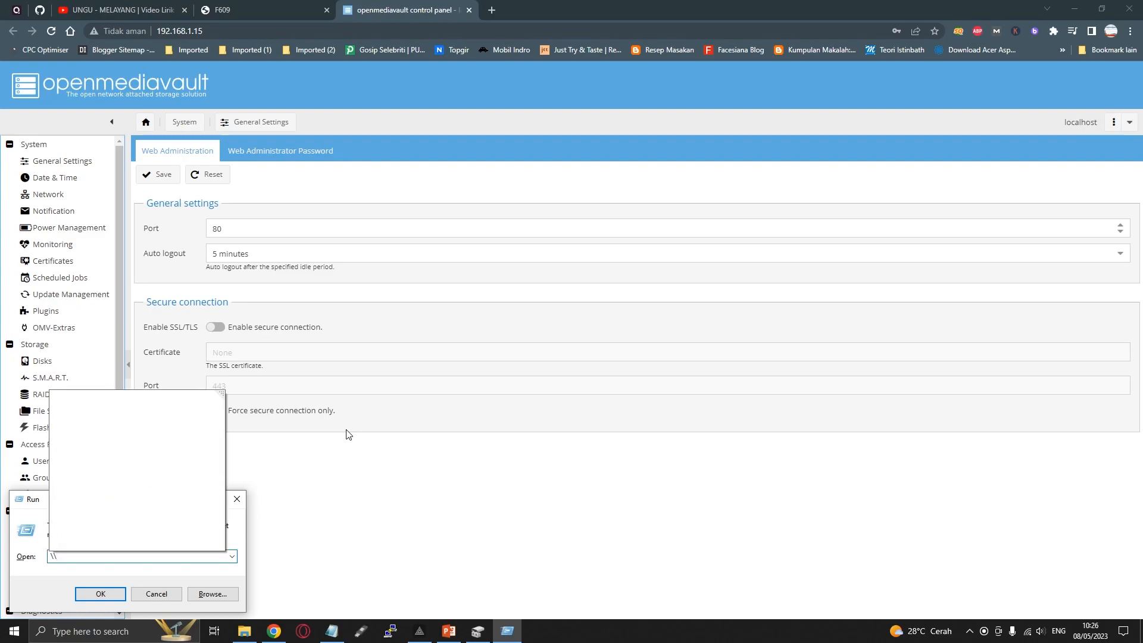
{"action": "type", "text": "192.168.1.15"}
{"action": "key", "text": "Return"}
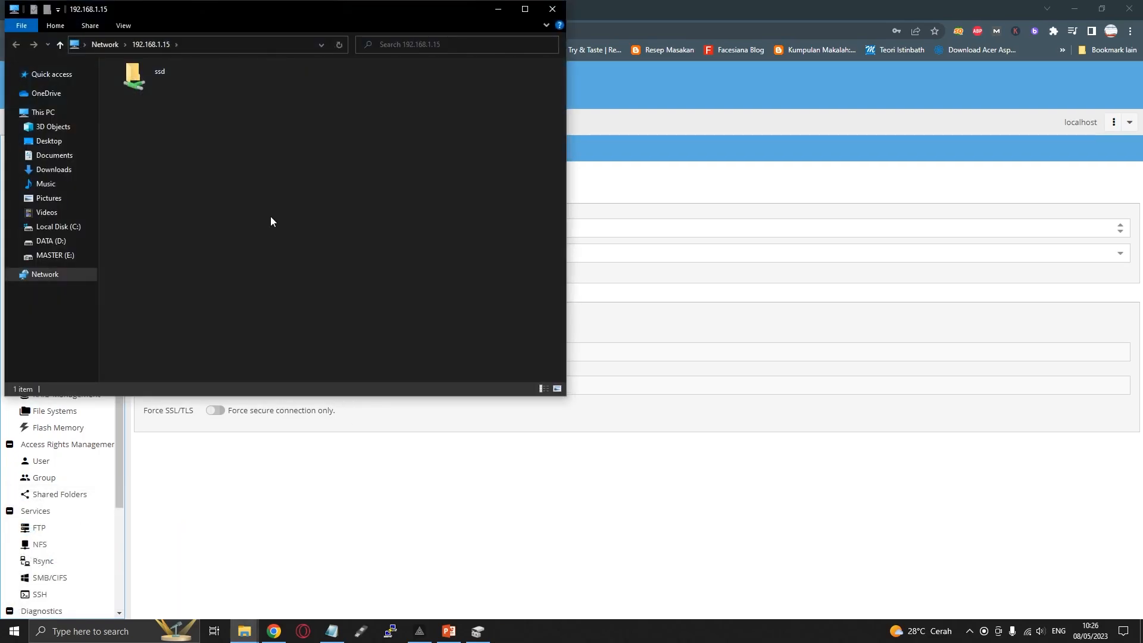
{"action": "left_click", "coordinate": [167, 78]}
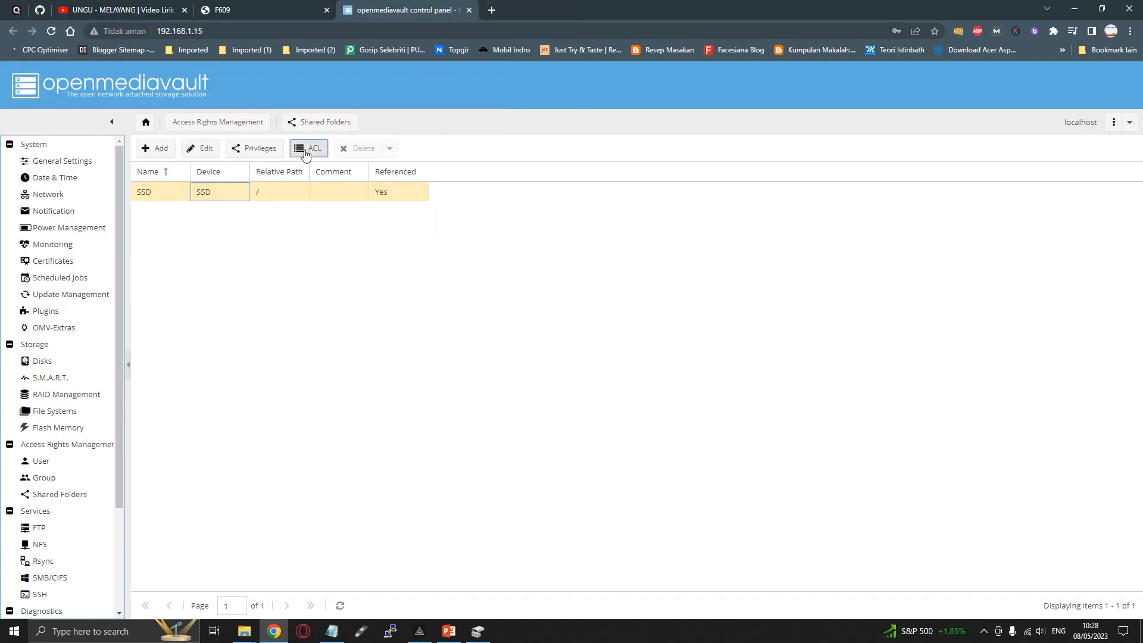
Open the ACL of the SSD shared folder and set the users group's permissions on the SSD directory to Read/Write/Execute
{"action": "left_click", "coordinate": [307, 149]}
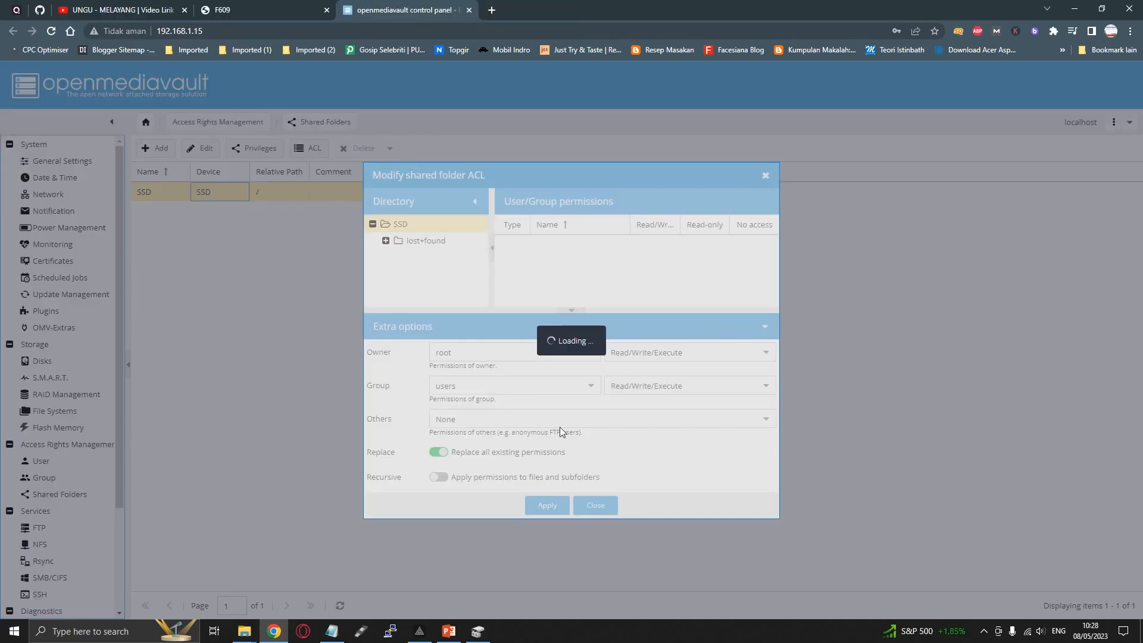
{"action": "left_click", "coordinate": [425, 241]}
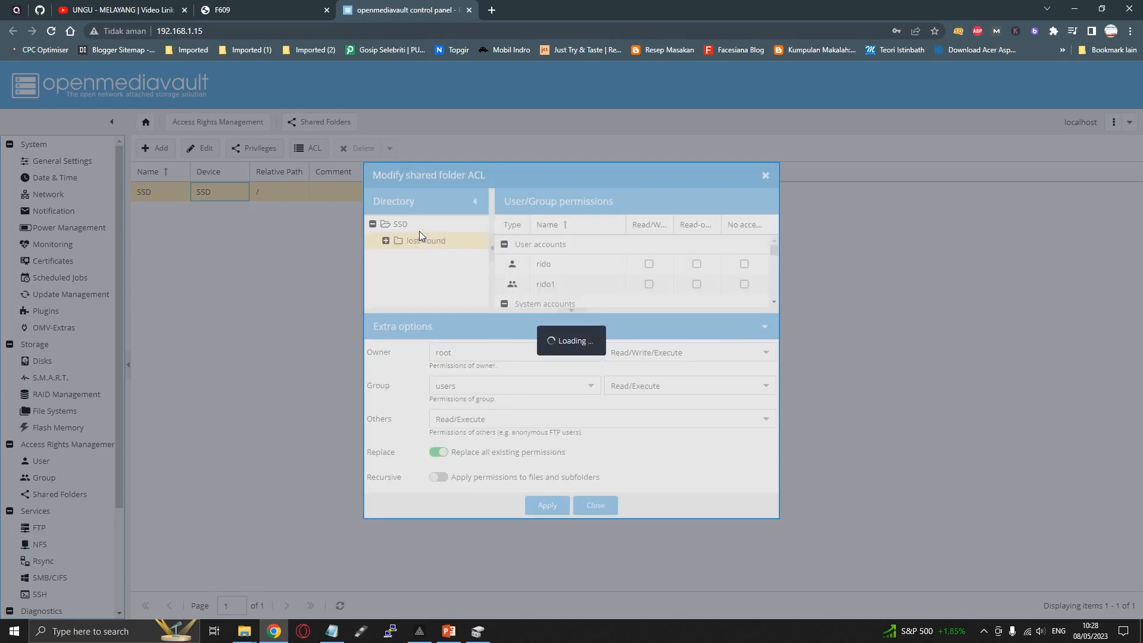
{"action": "left_click", "coordinate": [419, 223]}
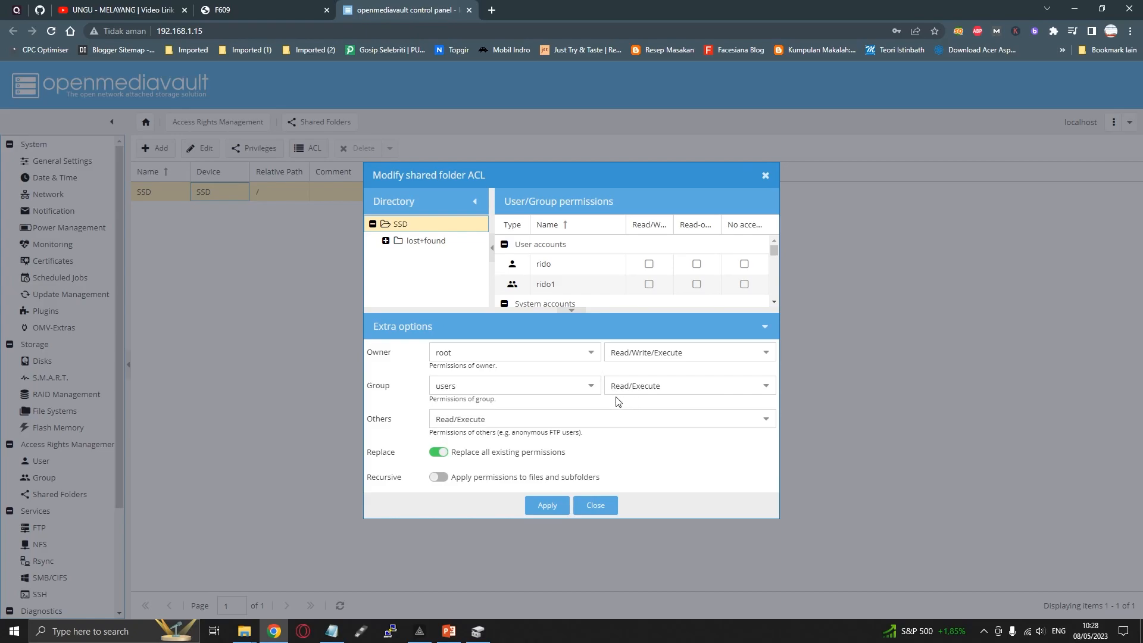
{"action": "left_click", "coordinate": [700, 385]}
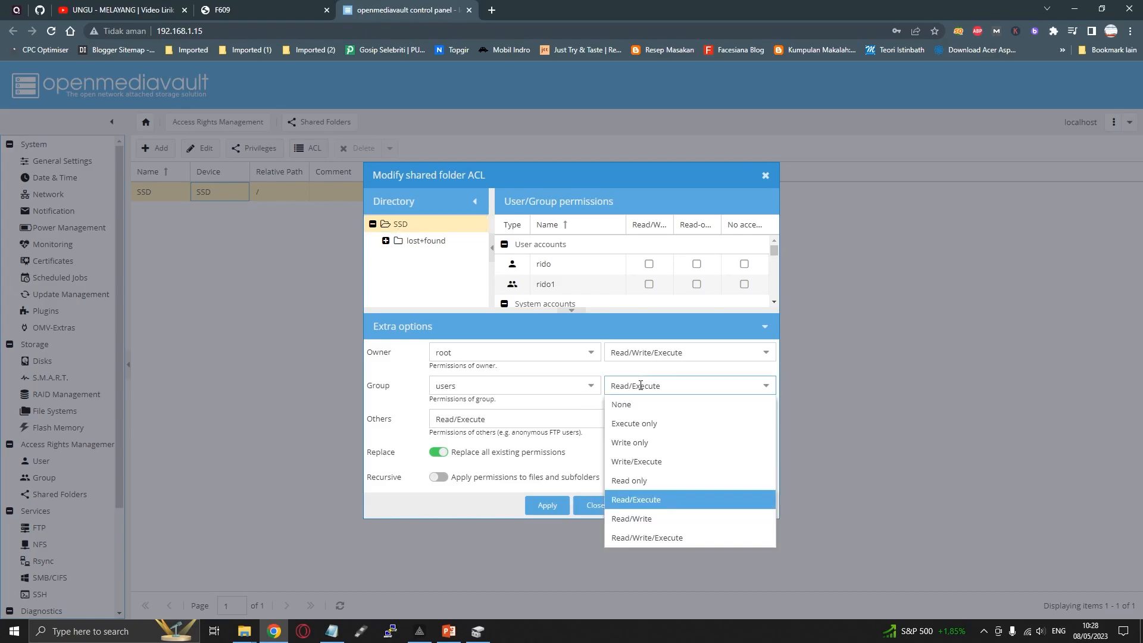
{"action": "left_click", "coordinate": [658, 538]}
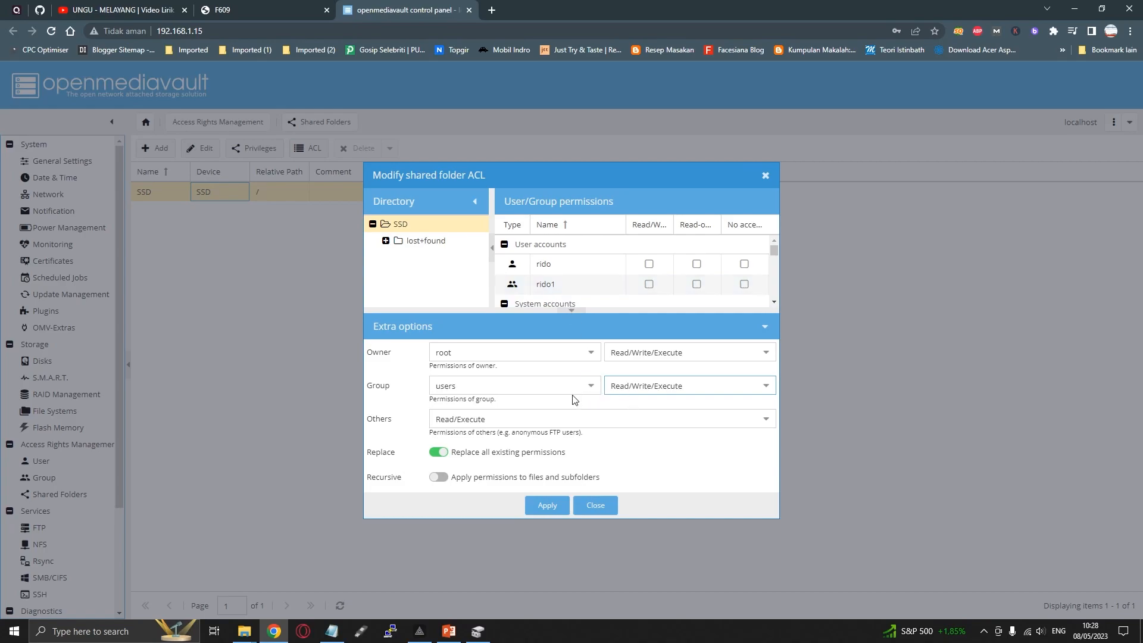
{"action": "left_click", "coordinate": [591, 385]}
{"action": "left_click", "coordinate": [591, 386]}
{"action": "left_click", "coordinate": [646, 386]}
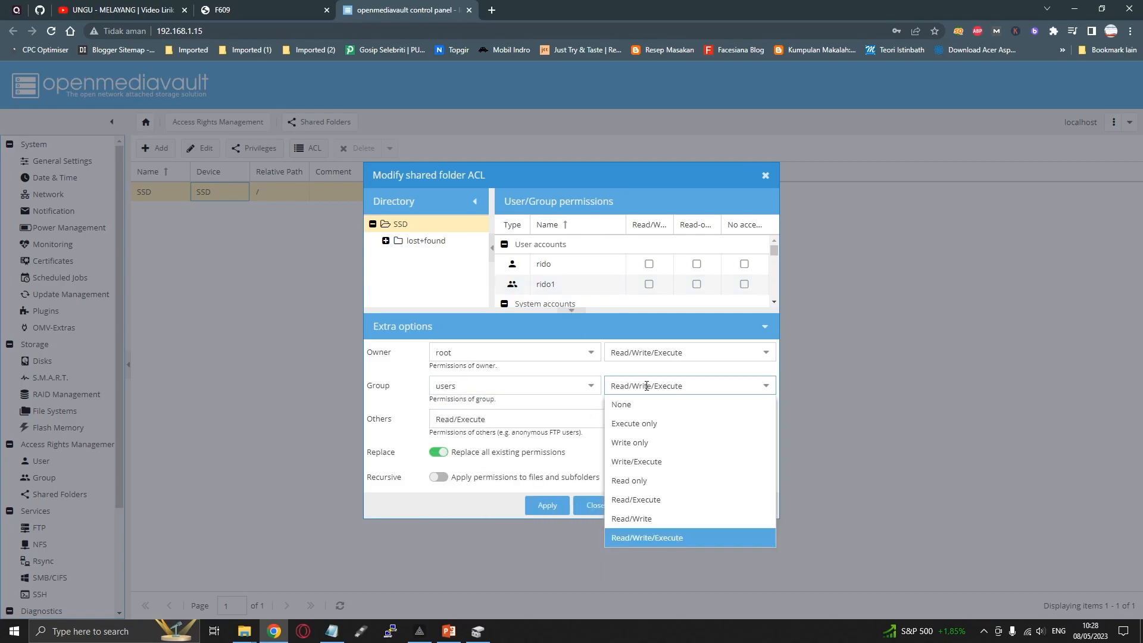
{"action": "left_click", "coordinate": [661, 538]}
Set the permissions of Others to Read/Write/Execute, grant the user account Read/Write on the SSD directory, and apply the ACL
{"action": "left_click", "coordinate": [527, 418]}
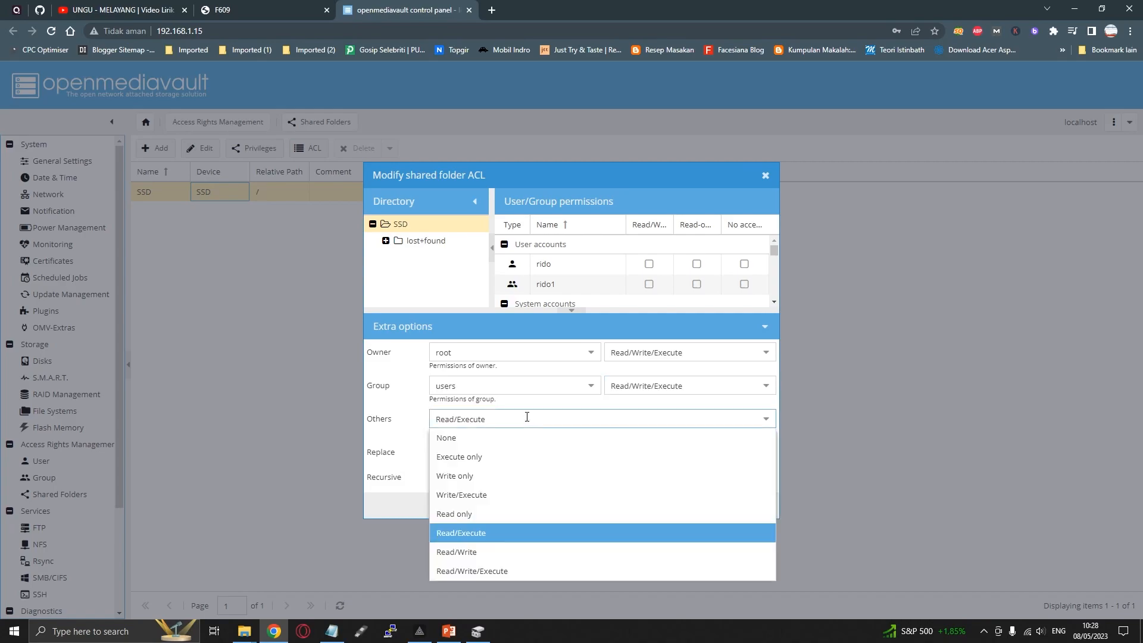
{"action": "left_click", "coordinate": [479, 570]}
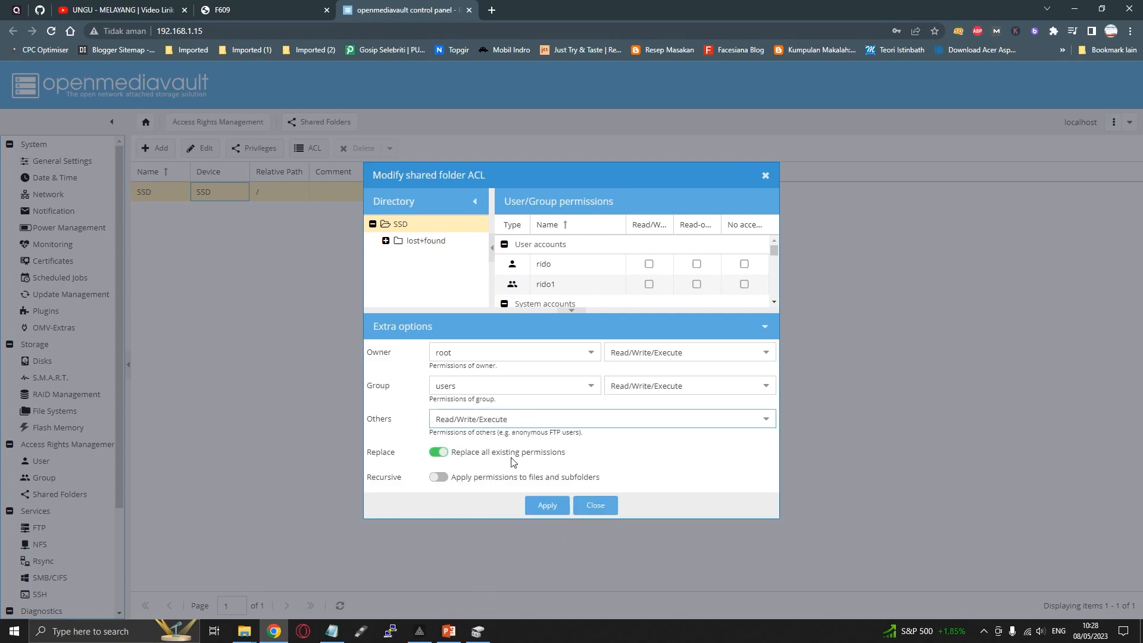
{"action": "left_click", "coordinate": [648, 263]}
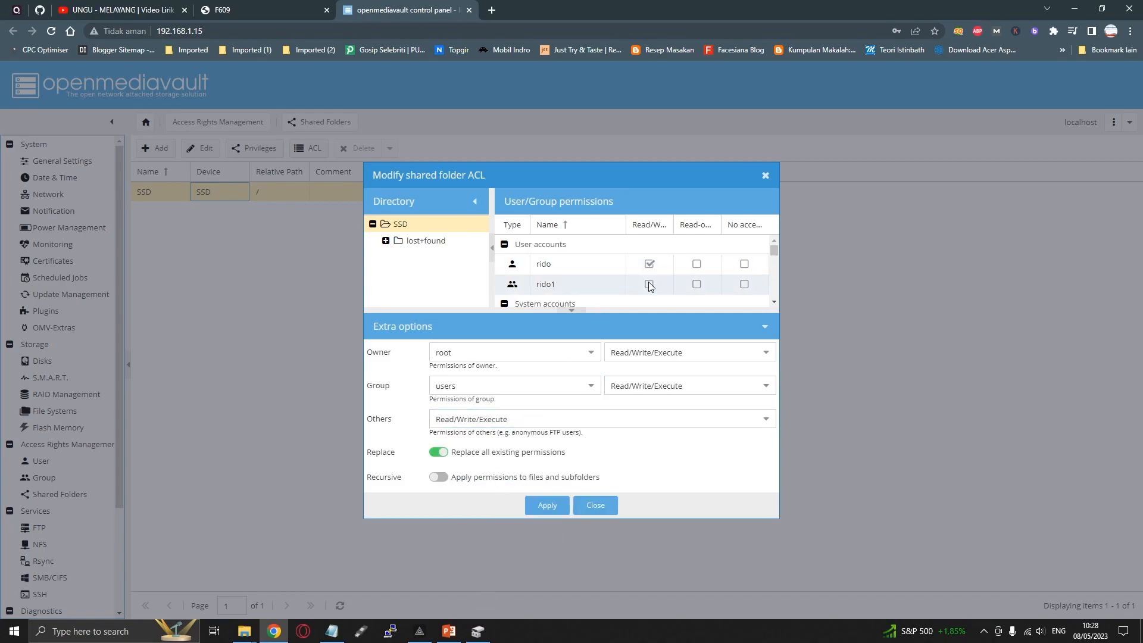
{"action": "scroll", "coordinate": [649, 298], "scroll_direction": "down", "scroll_amount": 1}
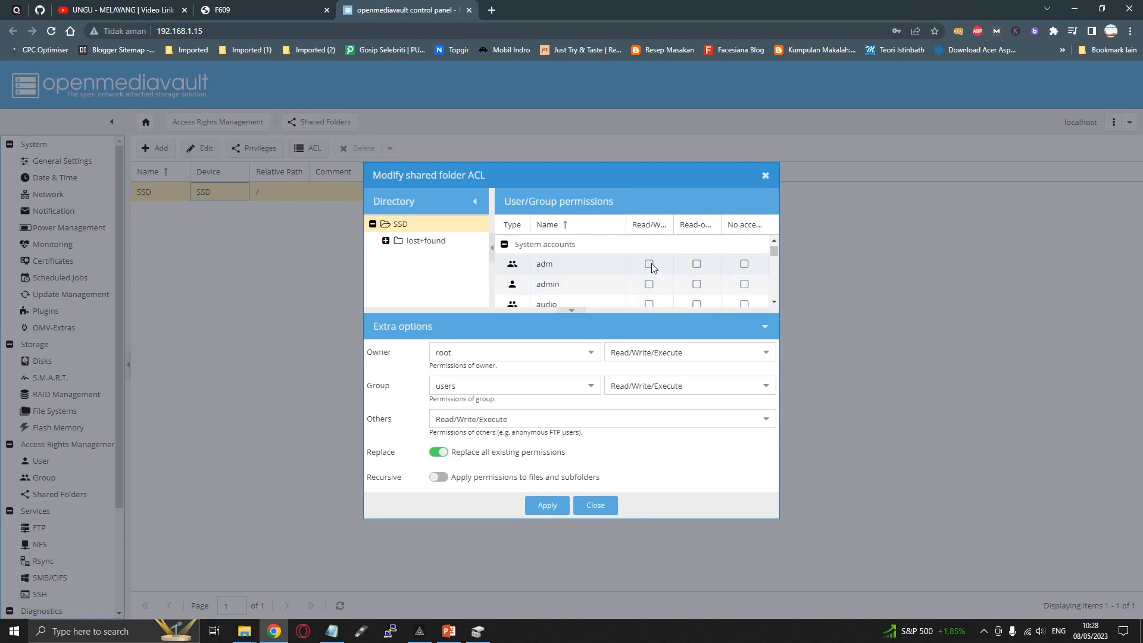
{"action": "scroll", "coordinate": [648, 298], "scroll_direction": "down", "scroll_amount": 1}
{"action": "scroll", "coordinate": [648, 298], "scroll_direction": "down", "scroll_amount": 5}
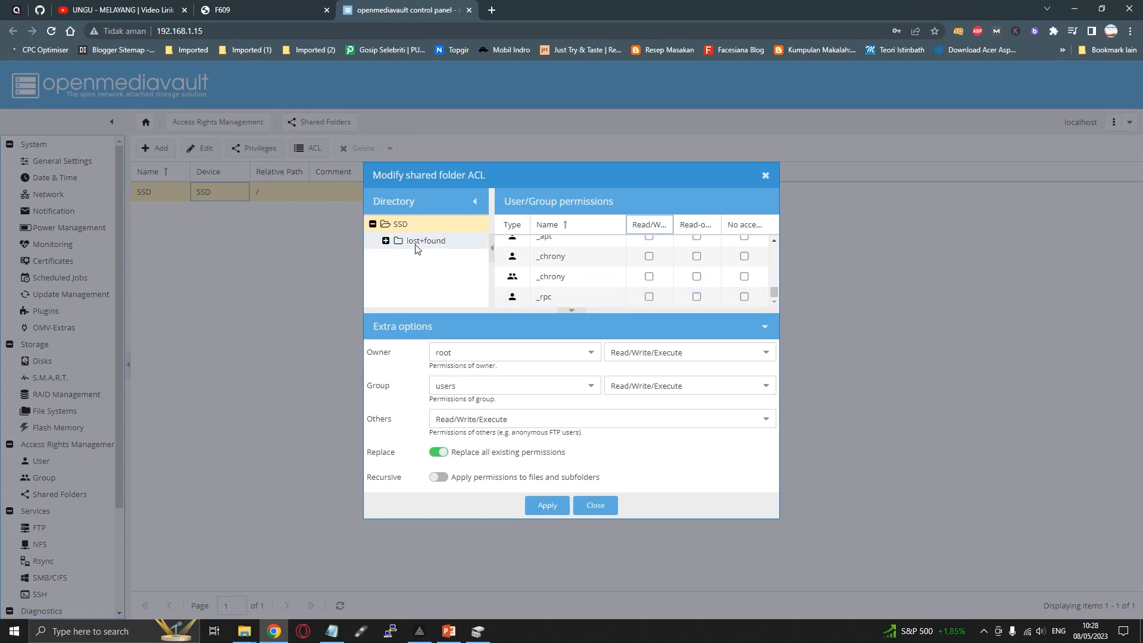
{"action": "left_click", "coordinate": [542, 509]}
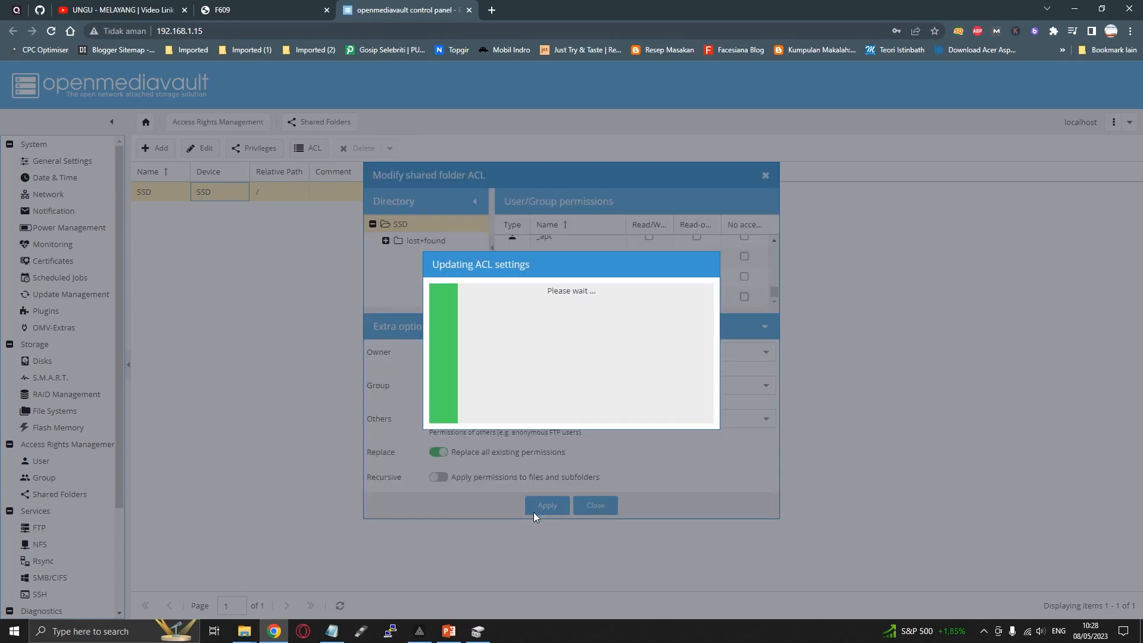
Switch to the File Explorer window of 192.168.1.15 and open the ssd share to check its contents
{"action": "mouse_move", "coordinate": [244, 631]}
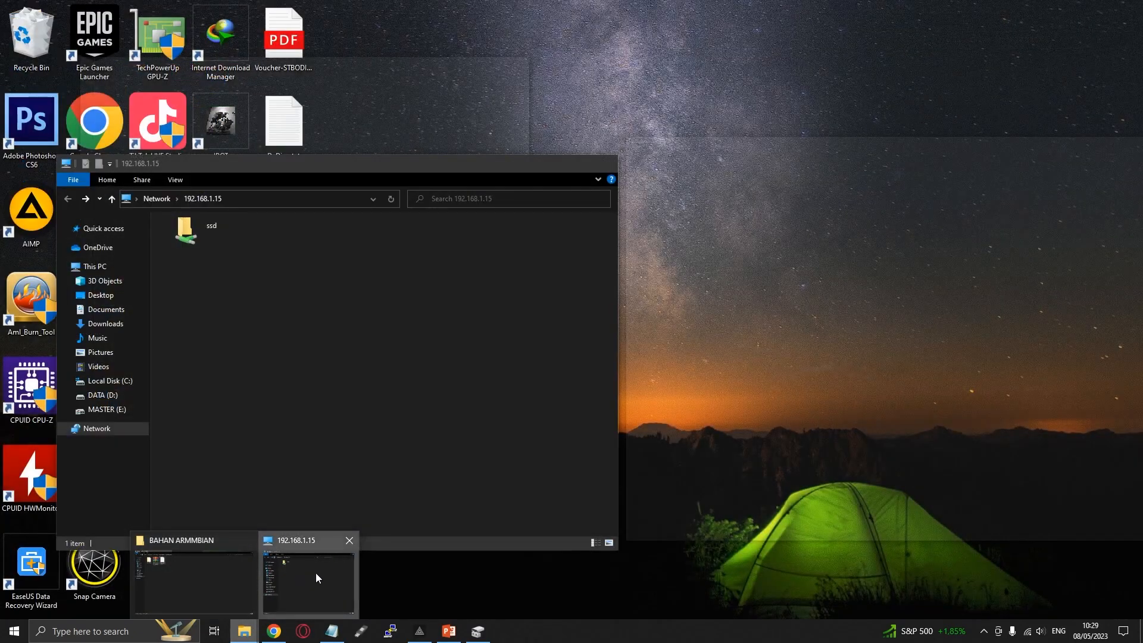
{"action": "left_click", "coordinate": [315, 574]}
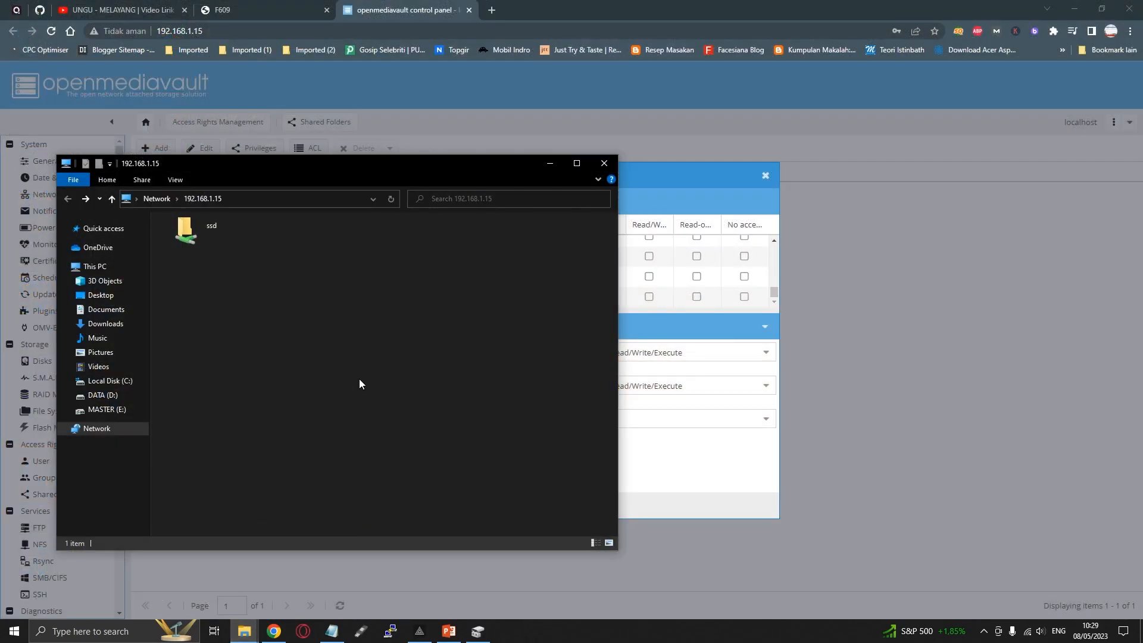
{"action": "double_click", "coordinate": [205, 225]}
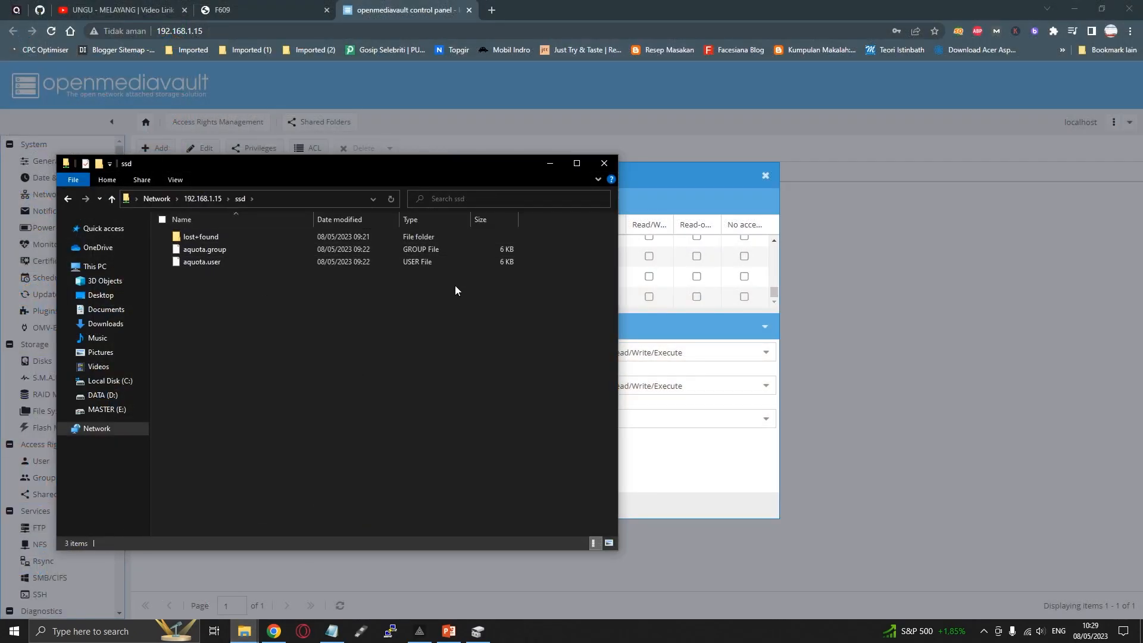
Return to the SSD shared folder's ACL dialog, apply it, check the user accounts' permissions and close it
{"action": "left_click", "coordinate": [678, 5]}
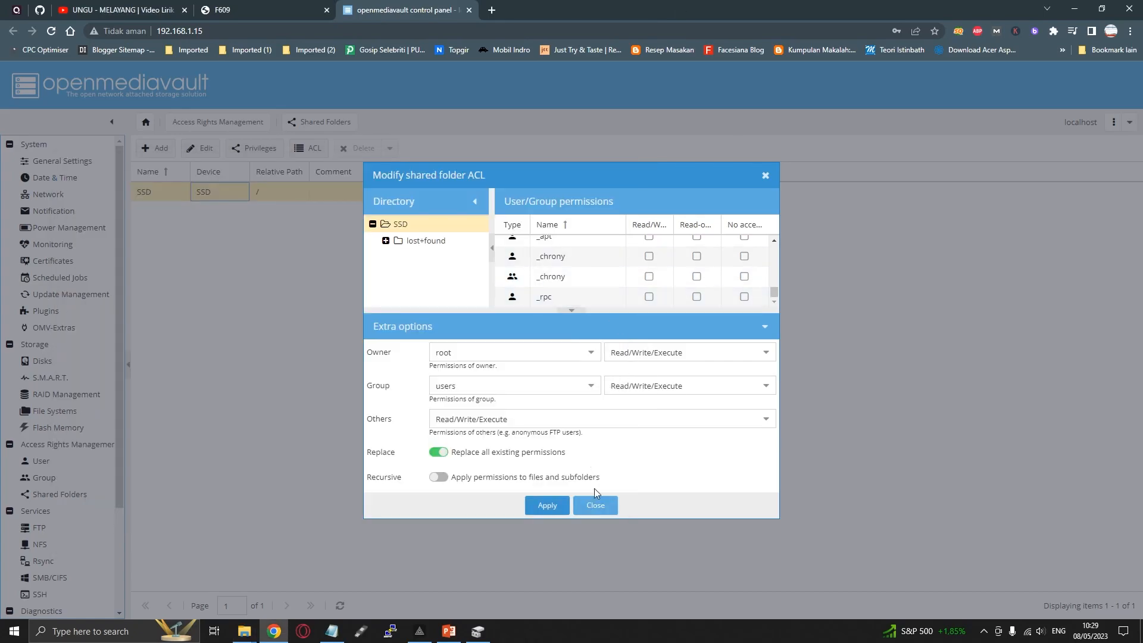
{"action": "left_click", "coordinate": [547, 506]}
{"action": "scroll", "coordinate": [642, 260], "scroll_direction": "up", "scroll_amount": 10}
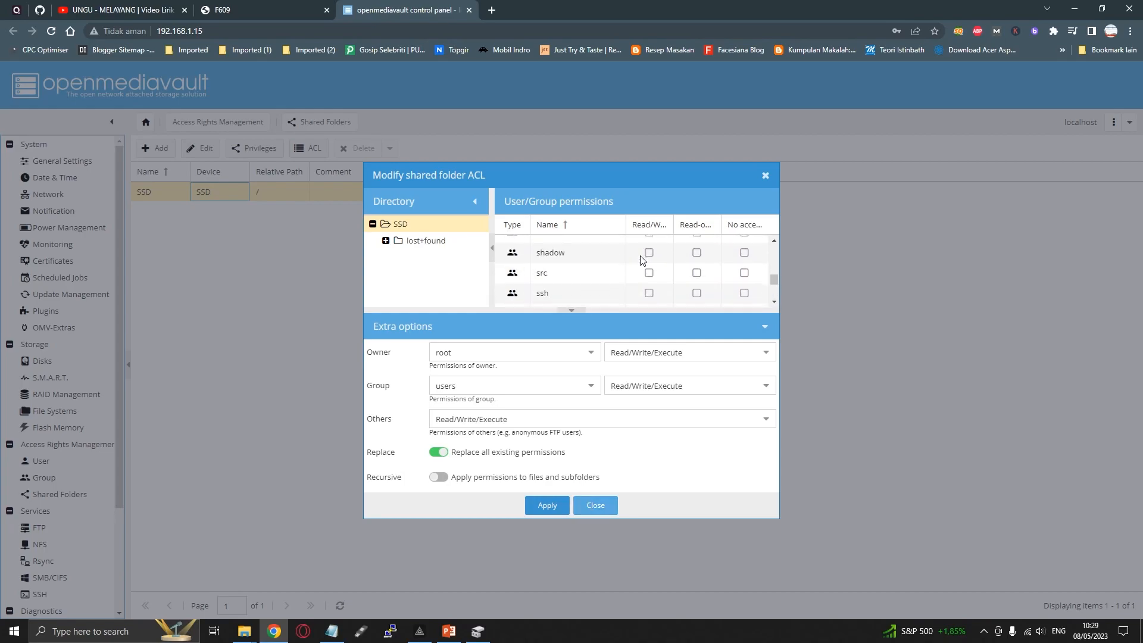
{"action": "scroll", "coordinate": [643, 260], "scroll_direction": "up", "scroll_amount": 5}
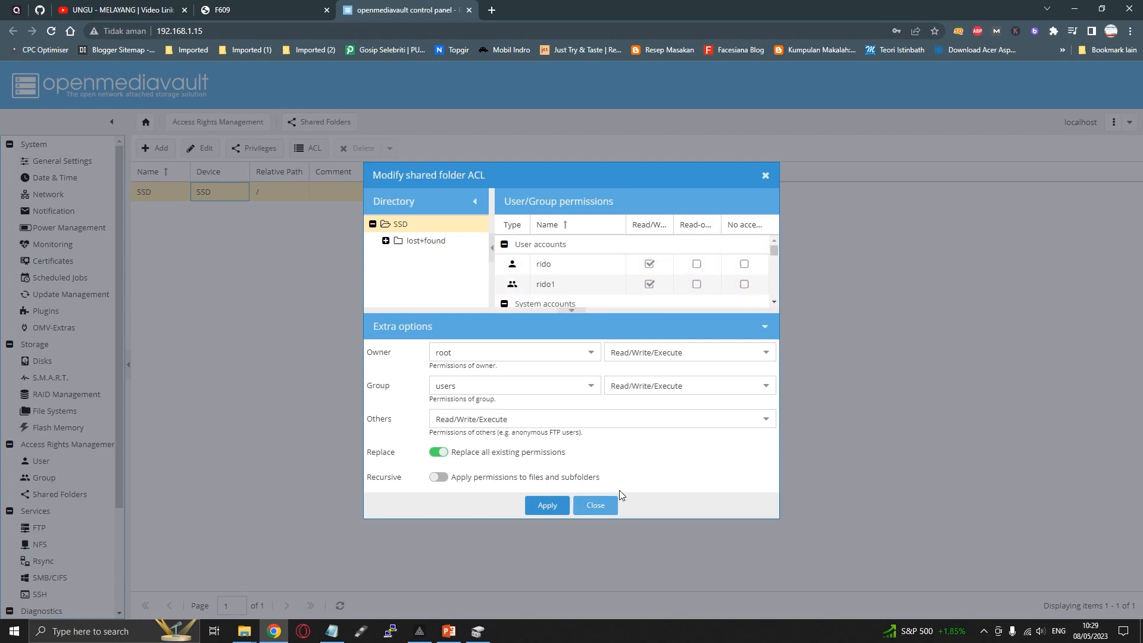
{"action": "left_click", "coordinate": [596, 505]}
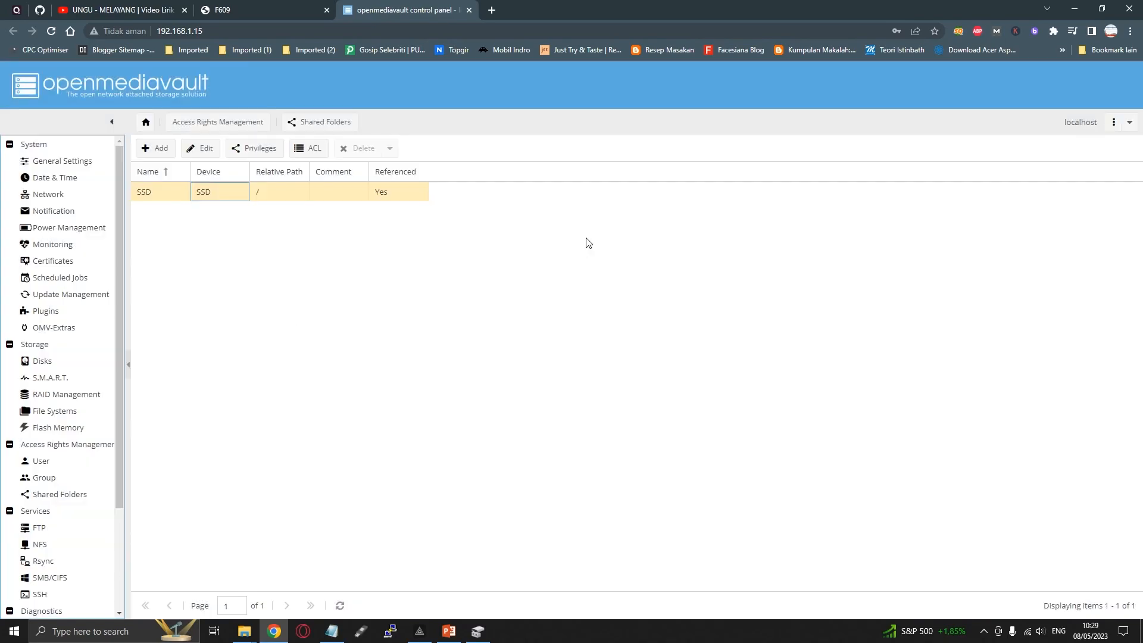
Switch to the File Explorer window of the ssd share and paste the copied video One_Piece_-_1061.480.mp4 into it
{"action": "left_click", "coordinate": [244, 631]}
{"action": "left_click", "coordinate": [276, 572]}
{"action": "right_click", "coordinate": [311, 324]}
{"action": "left_click", "coordinate": [342, 409]}
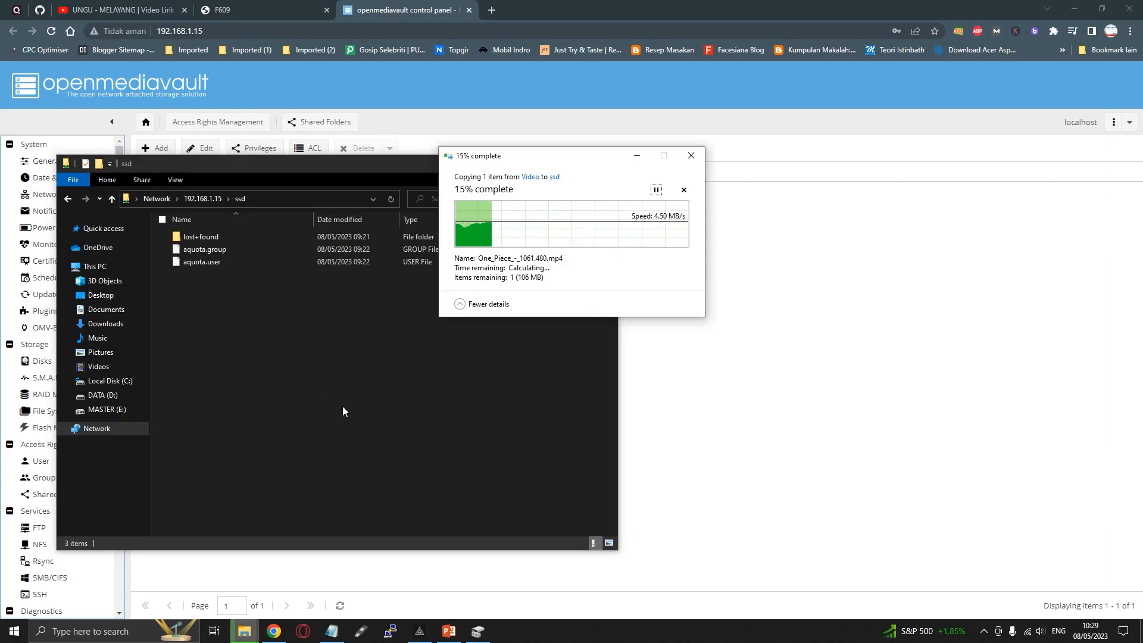
Review the SSD shared folder's ACL in OpenMediaVault again, close it, and bring up the file copy progress
{"action": "left_click", "coordinate": [587, 4]}
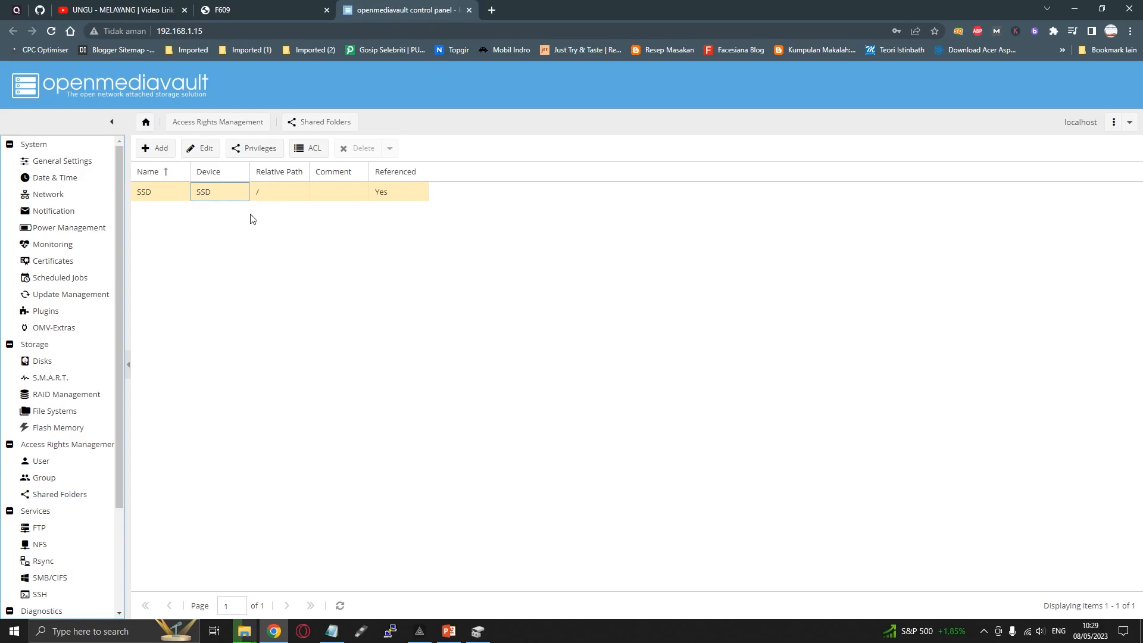
{"action": "left_click", "coordinate": [308, 148]}
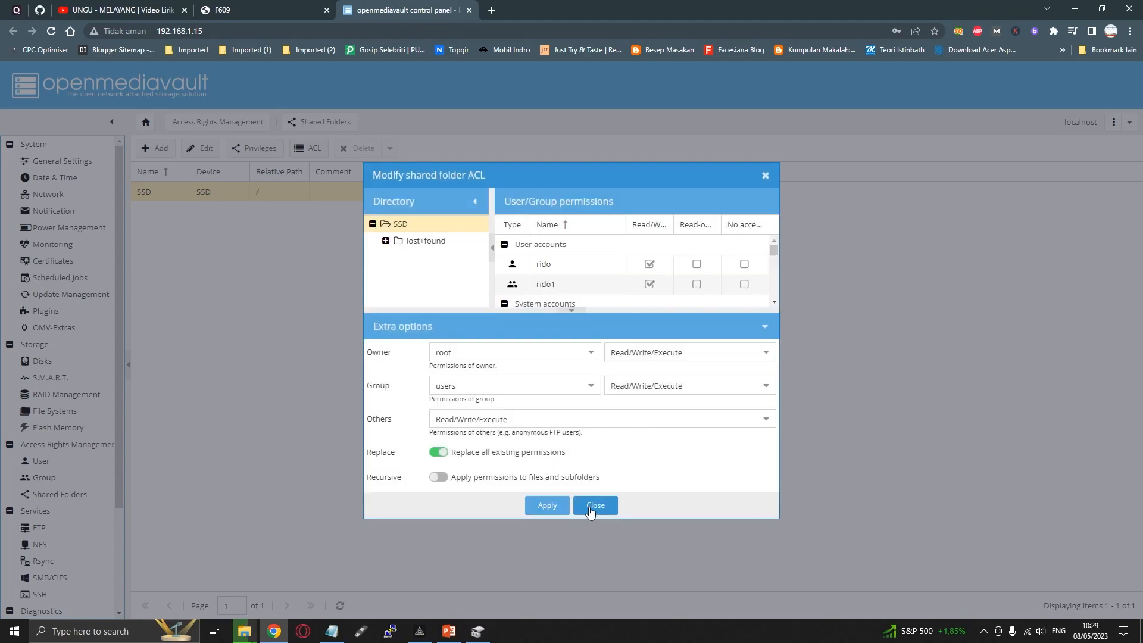
{"action": "left_click", "coordinate": [592, 507]}
{"action": "mouse_move", "coordinate": [244, 630]}
{"action": "left_click", "coordinate": [344, 559]}
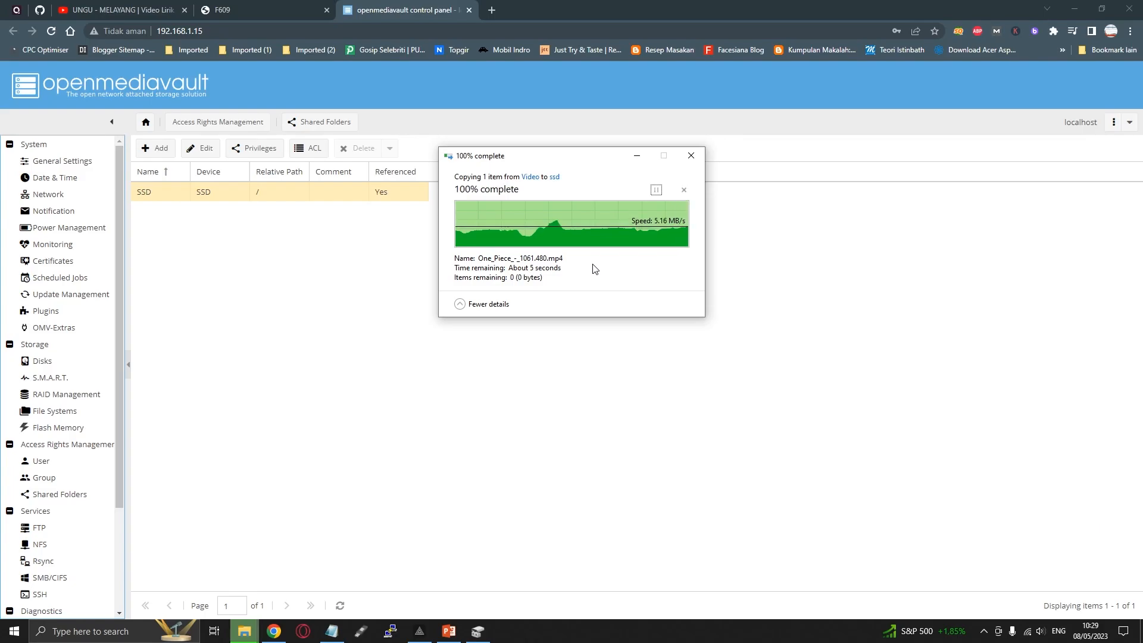
Check the ssd share in File Explorer for the copied video, then minimize the window
{"action": "mouse_move", "coordinate": [244, 631]}
{"action": "left_click", "coordinate": [298, 578]}
{"action": "right_click", "coordinate": [324, 384]}
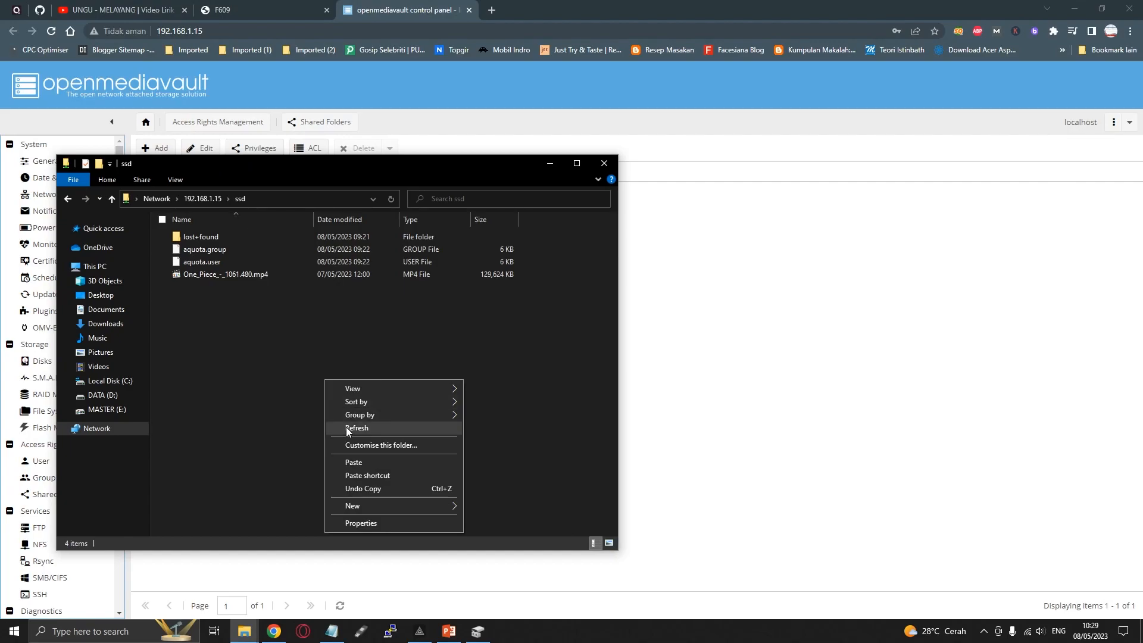
{"action": "left_click", "coordinate": [237, 338]}
{"action": "left_click", "coordinate": [551, 164]}
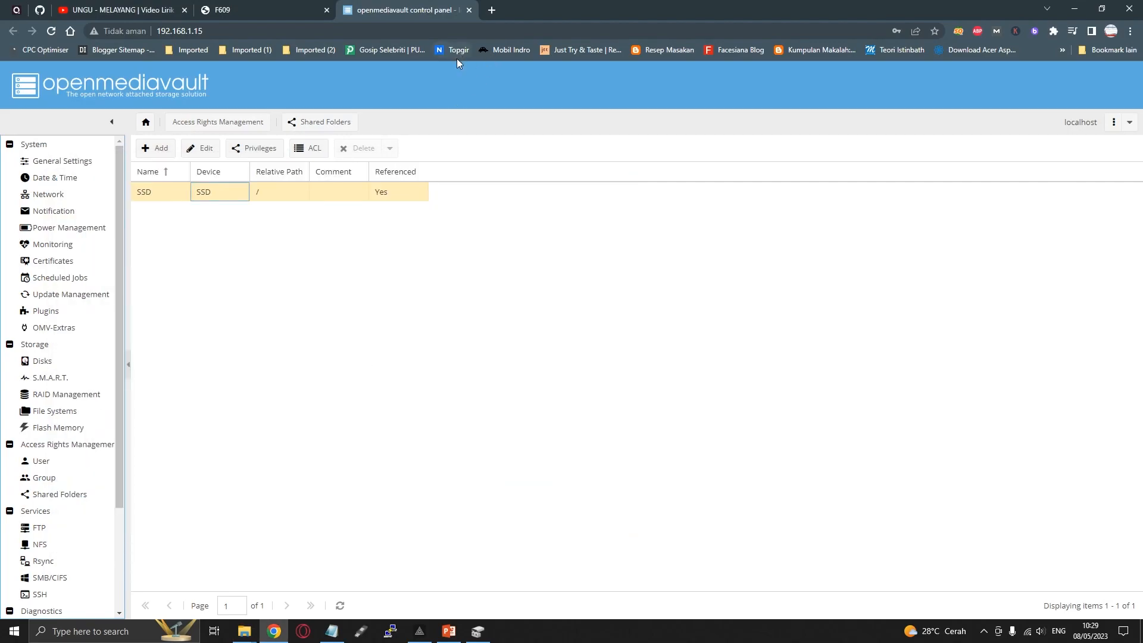
Open ZeroTier Central (my.zerotier.com) in a new browser tab and open the network reverent_krum
{"action": "left_click", "coordinate": [491, 10]}
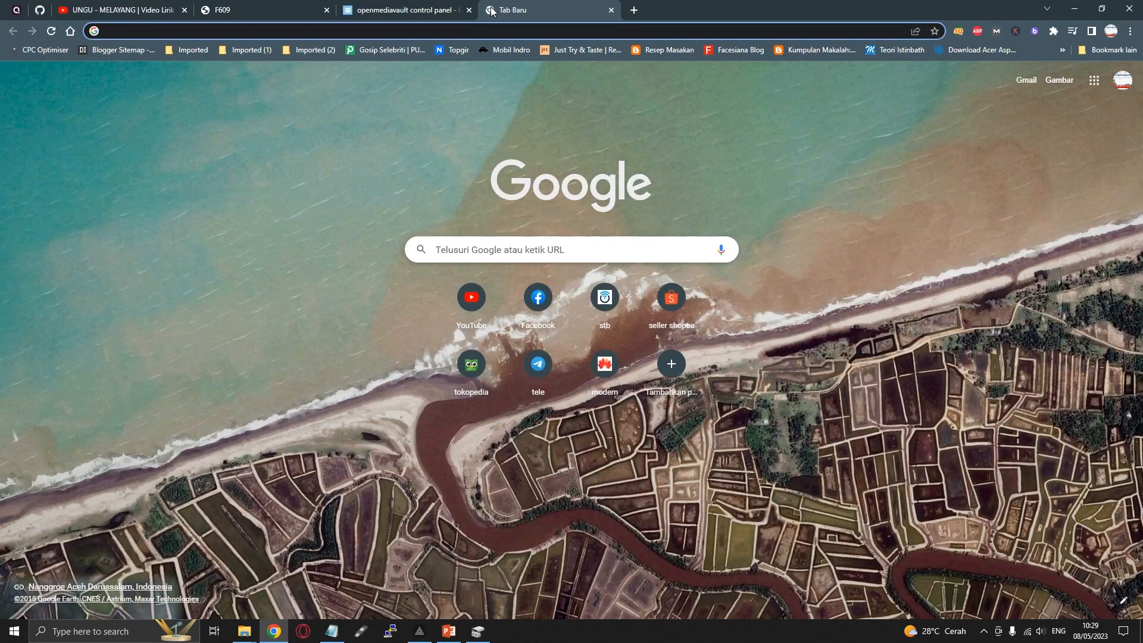
{"action": "type", "text": "zero"}
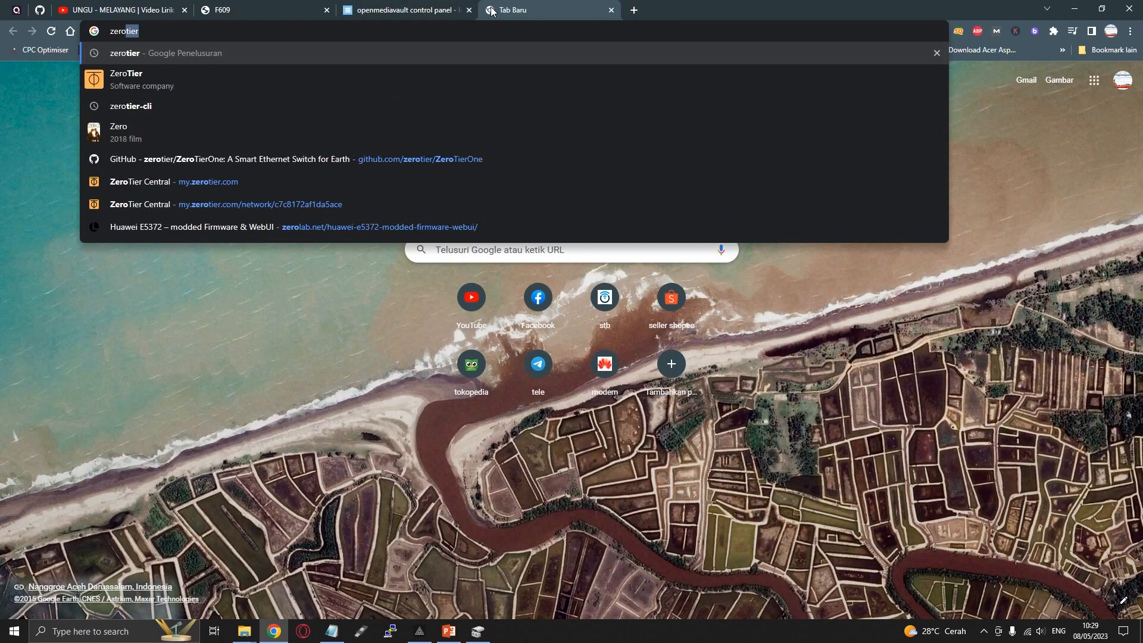
{"action": "key", "text": "Down"}
{"action": "key", "text": "Down"}
{"action": "key", "text": "Down"}
{"action": "key", "text": "Down"}
{"action": "key", "text": "Down"}
{"action": "key", "text": "Return"}
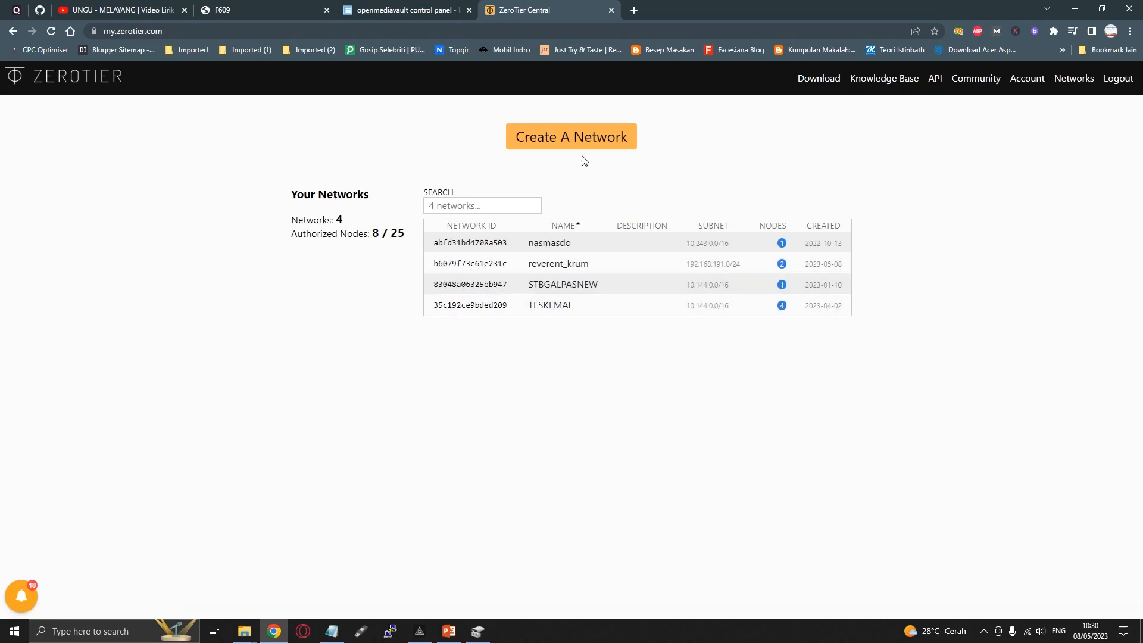
{"action": "left_click", "coordinate": [549, 267]}
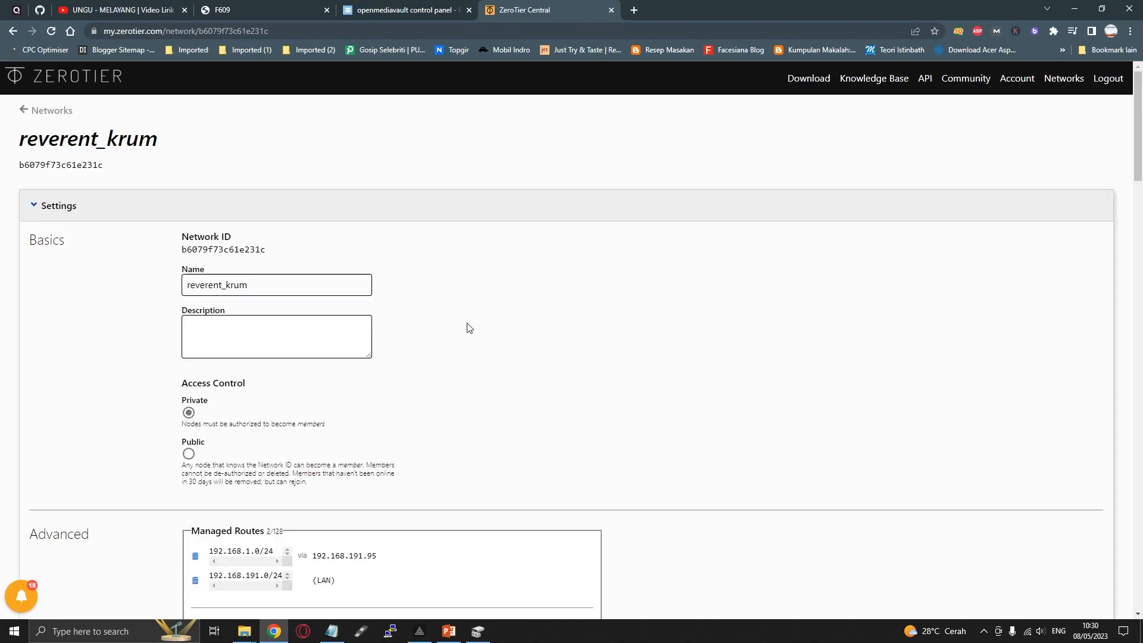
Copy the reverent_krum network's ID and paste it into the untitled Notepad document
{"action": "double_click", "coordinate": [241, 250]}
{"action": "right_click", "coordinate": [244, 257]}
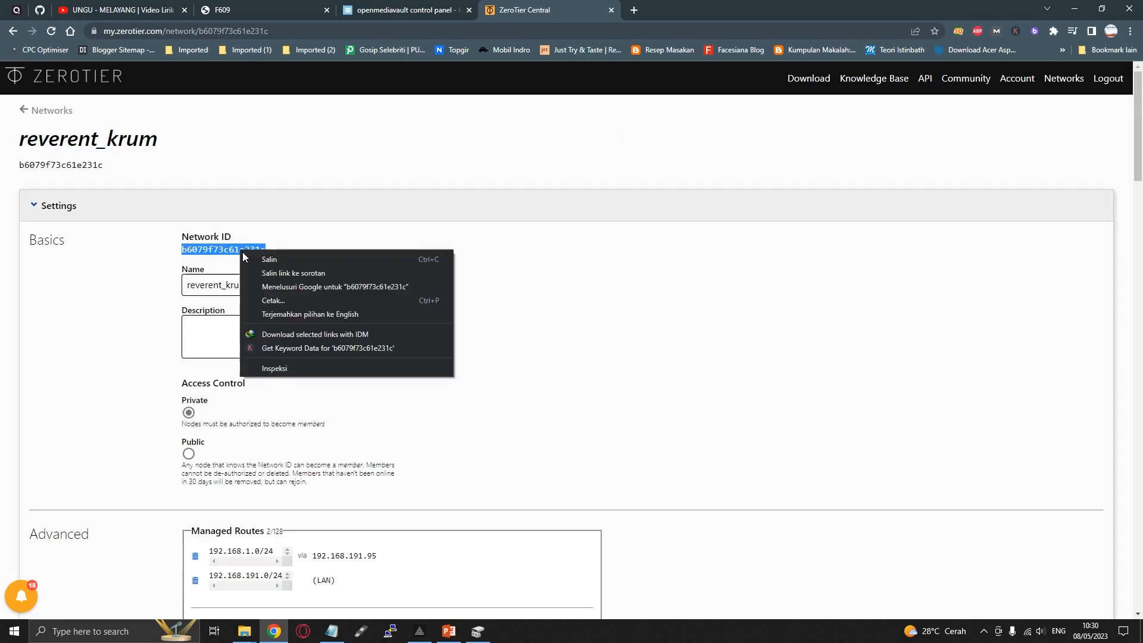
{"action": "left_click", "coordinate": [268, 259]}
{"action": "left_click", "coordinate": [330, 632]}
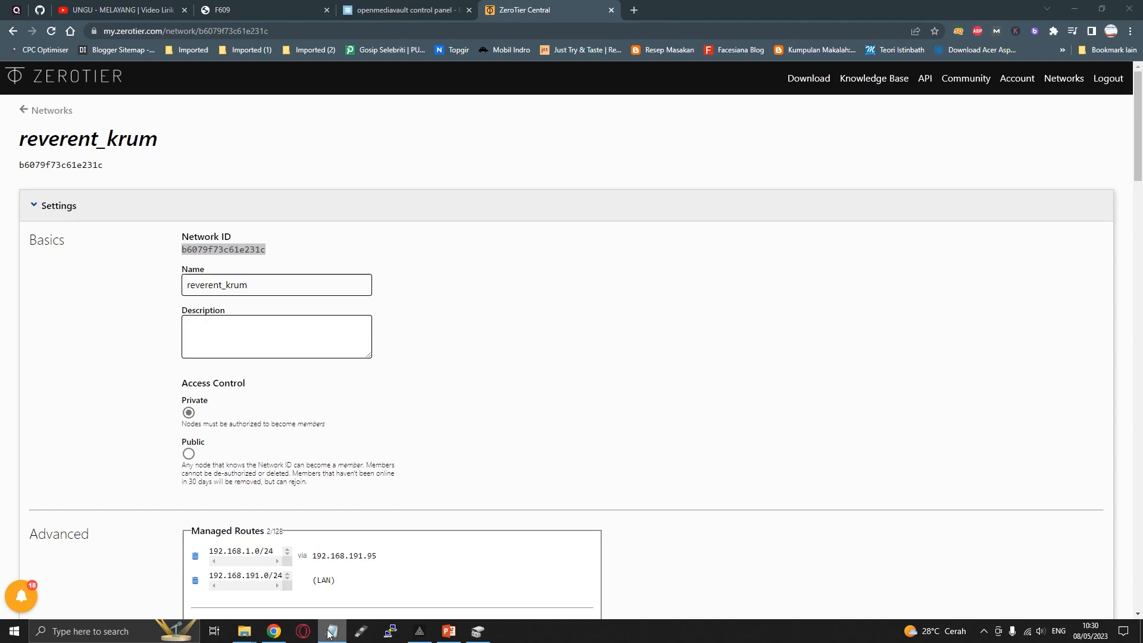
{"action": "left_click", "coordinate": [313, 569]}
{"action": "key", "text": "ctrl+v"}
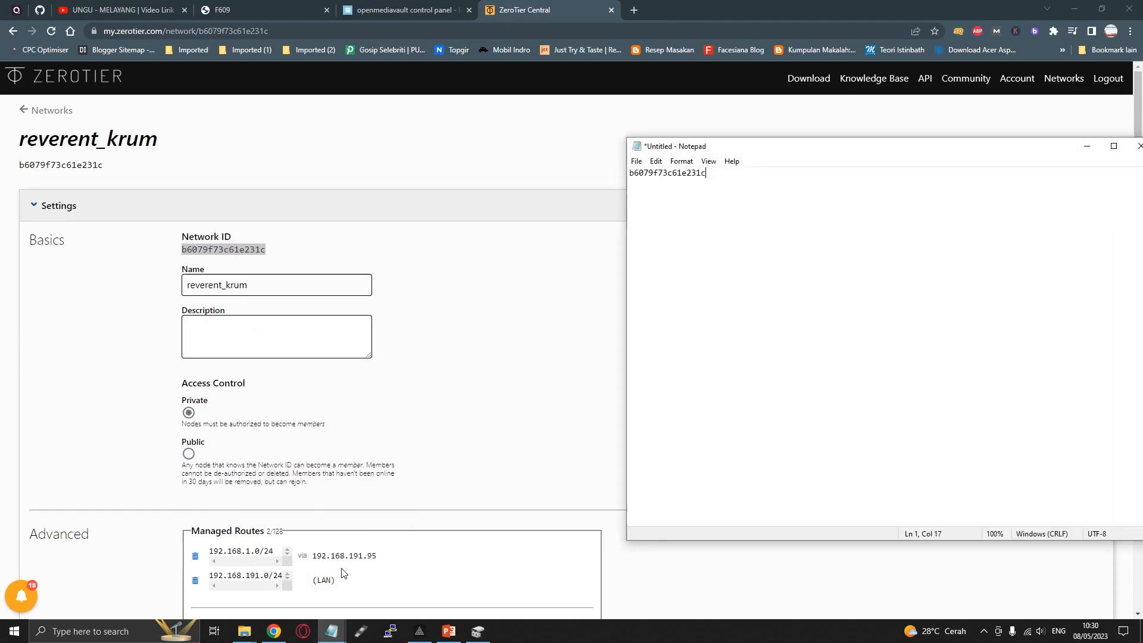
Connect to 192.168.1.15 over SSH with PuTTY and log in as root with the account password
{"action": "left_click", "coordinate": [390, 631]}
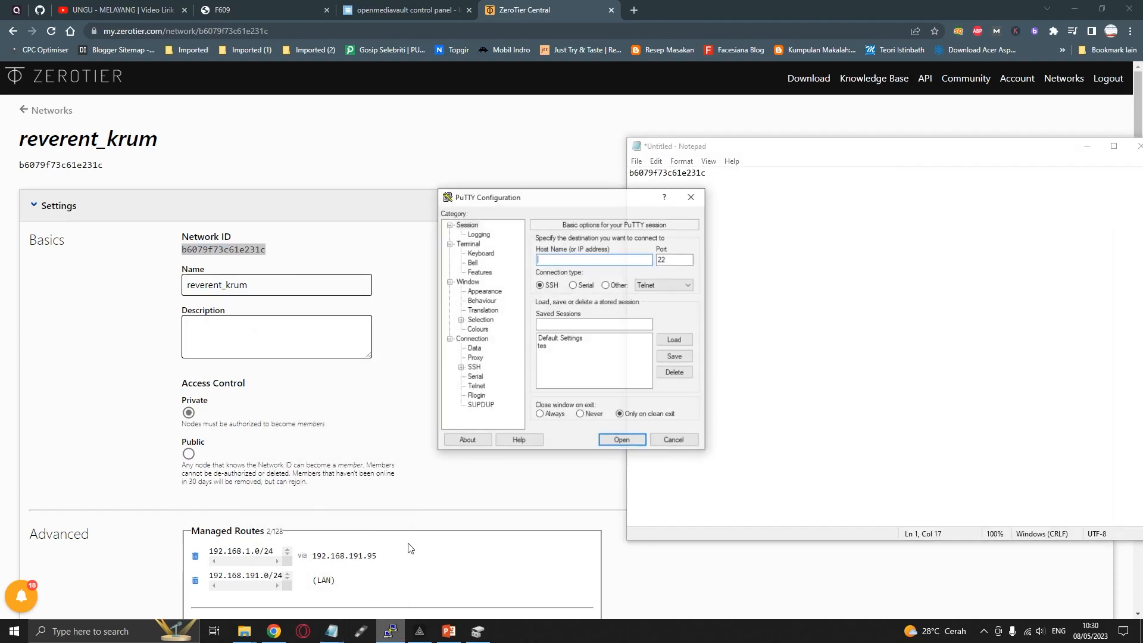
{"action": "type", "text": "192.168.1.15"}
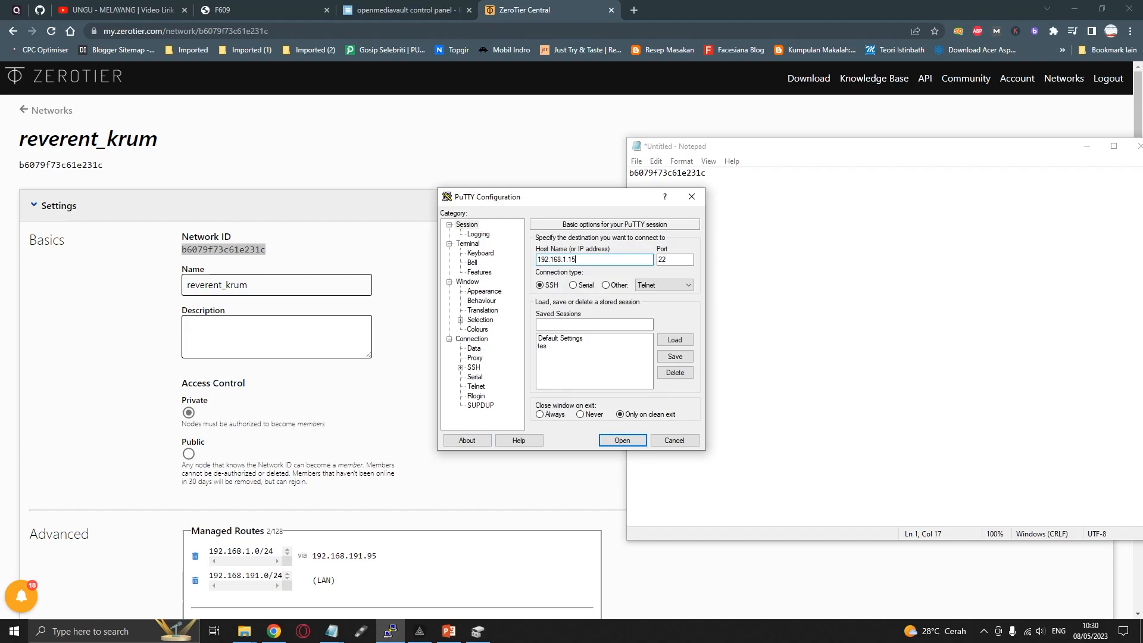
{"action": "key", "text": "Return"}
{"action": "type", "text": "root"}
{"action": "key", "text": "Return"}
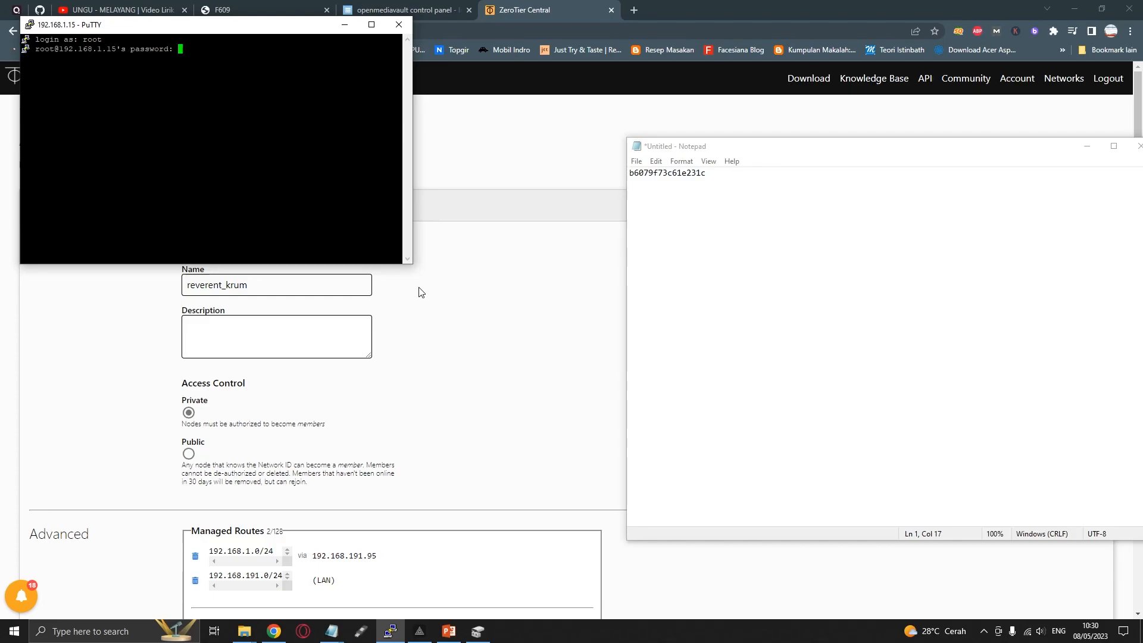
{"action": "key", "text": "Return"}
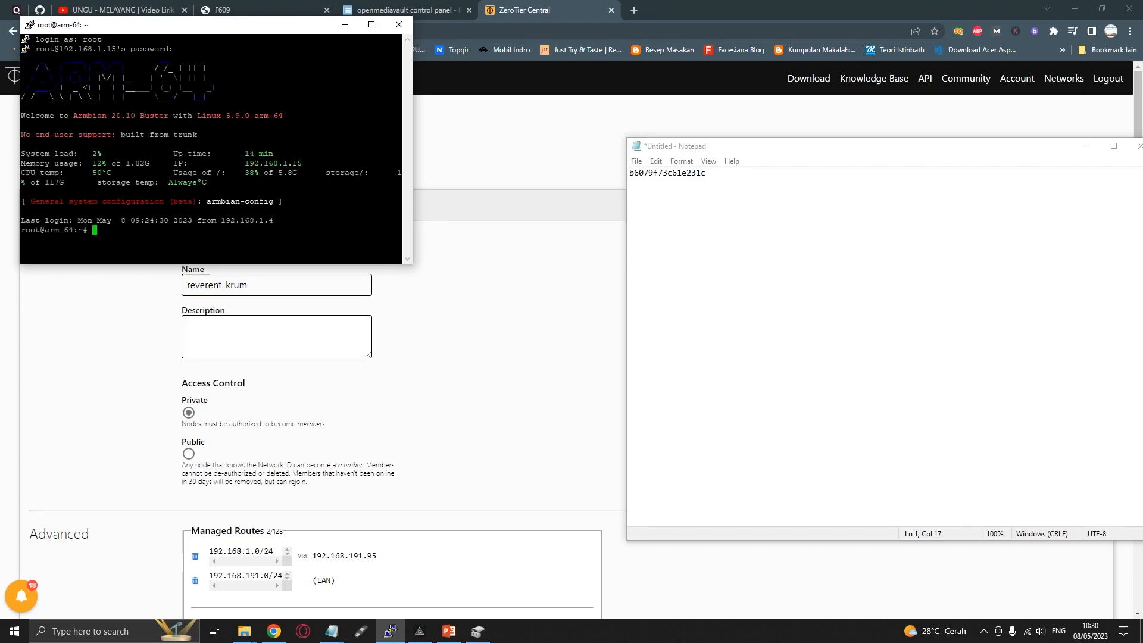
Copy the command "zerotier-cli join idzerotiernya" from the install armbian 2010.txt notes and minimize them
{"action": "left_click", "coordinate": [331, 629]}
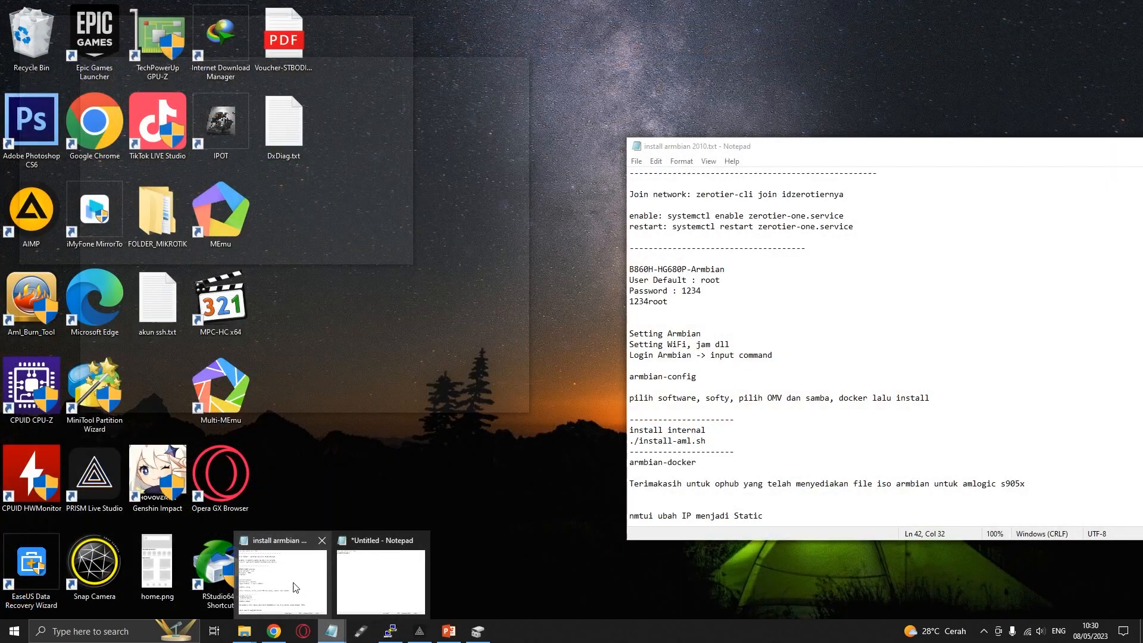
{"action": "left_click", "coordinate": [283, 580]}
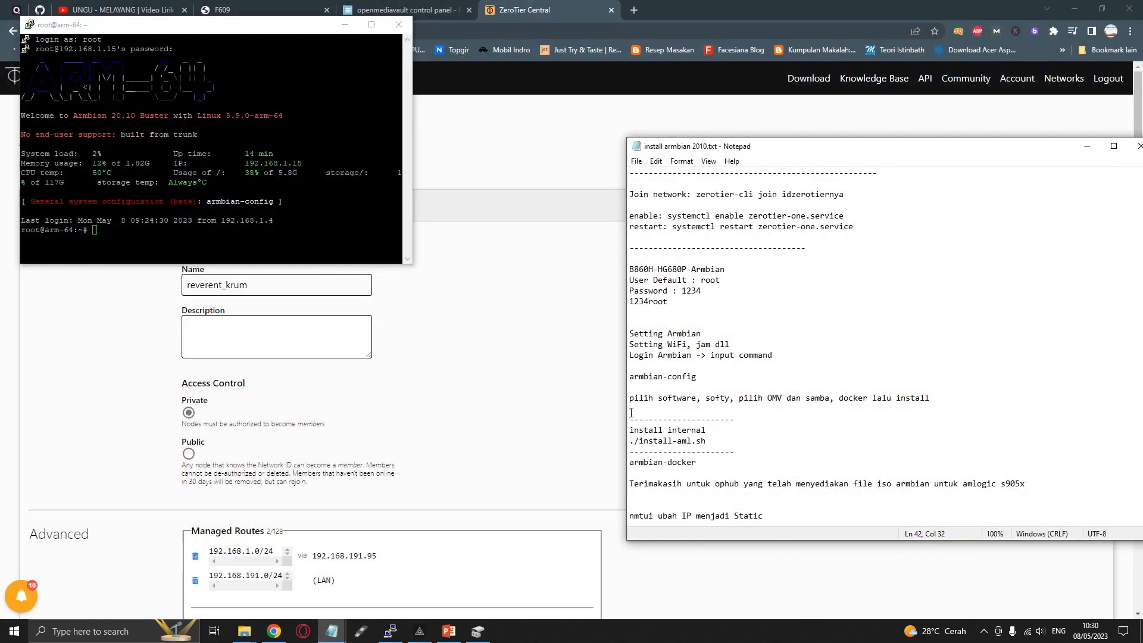
{"action": "left_click_drag", "start_coordinate": [696, 194], "coordinate": [859, 193]}
{"action": "left_click", "coordinate": [1086, 145]}
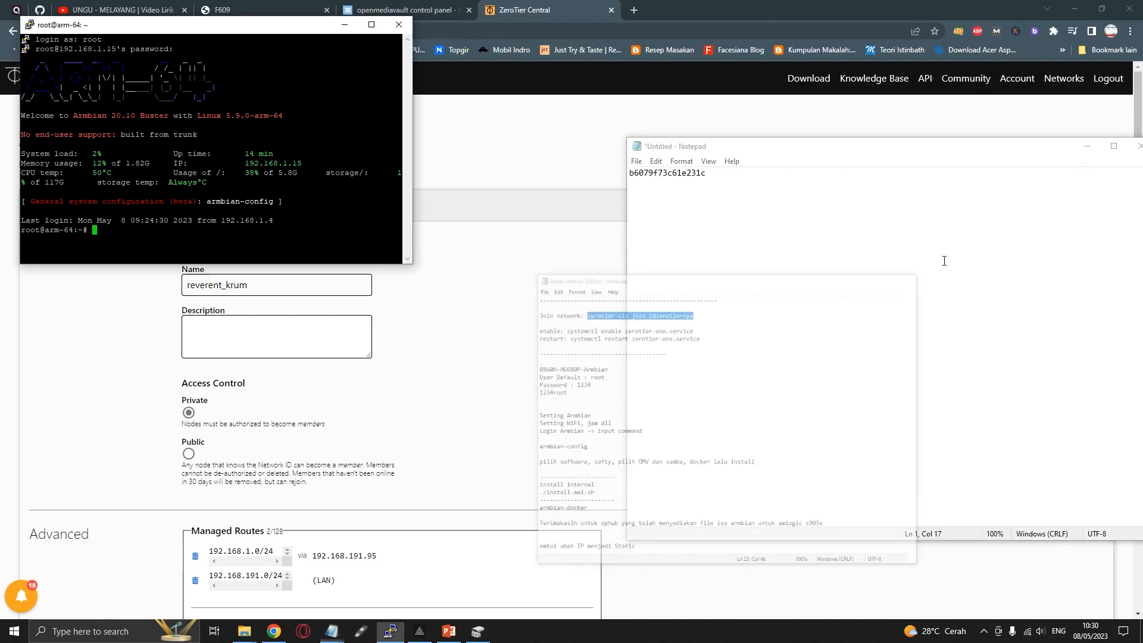
Paste the join command before the network ID in the untitled note, remove the placeholder idzerotiernya, and copy the whole line
{"action": "left_click", "coordinate": [632, 174]}
{"action": "key", "text": "ctrl+v"}
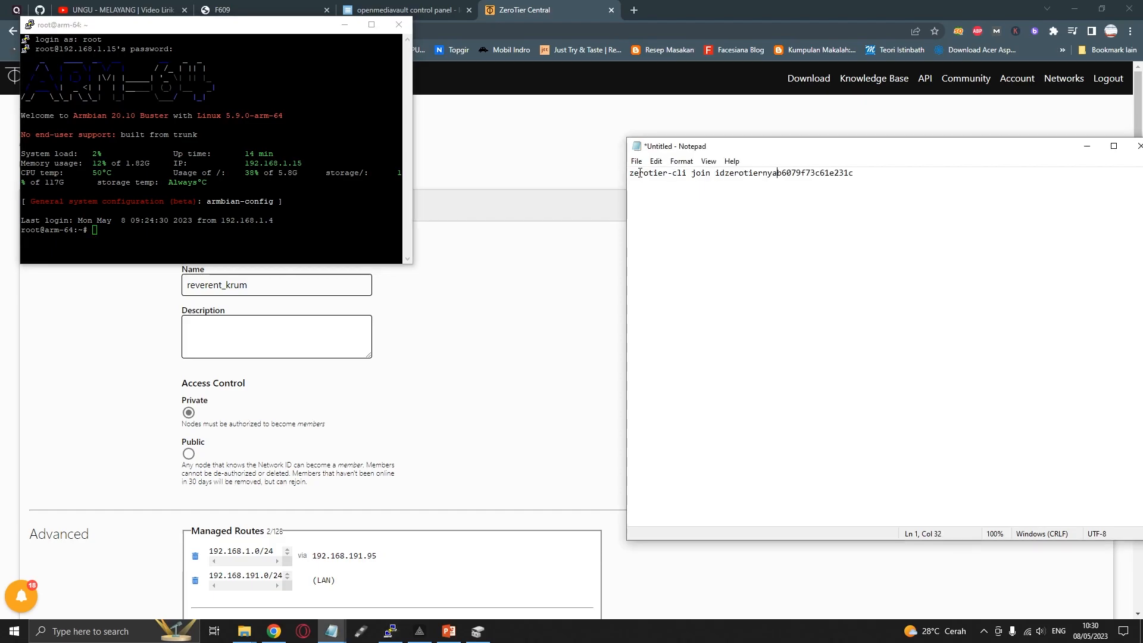
{"action": "double_click", "coordinate": [728, 173]}
{"action": "left_click", "coordinate": [758, 174]}
{"action": "left_click_drag", "start_coordinate": [714, 173], "coordinate": [777, 174]}
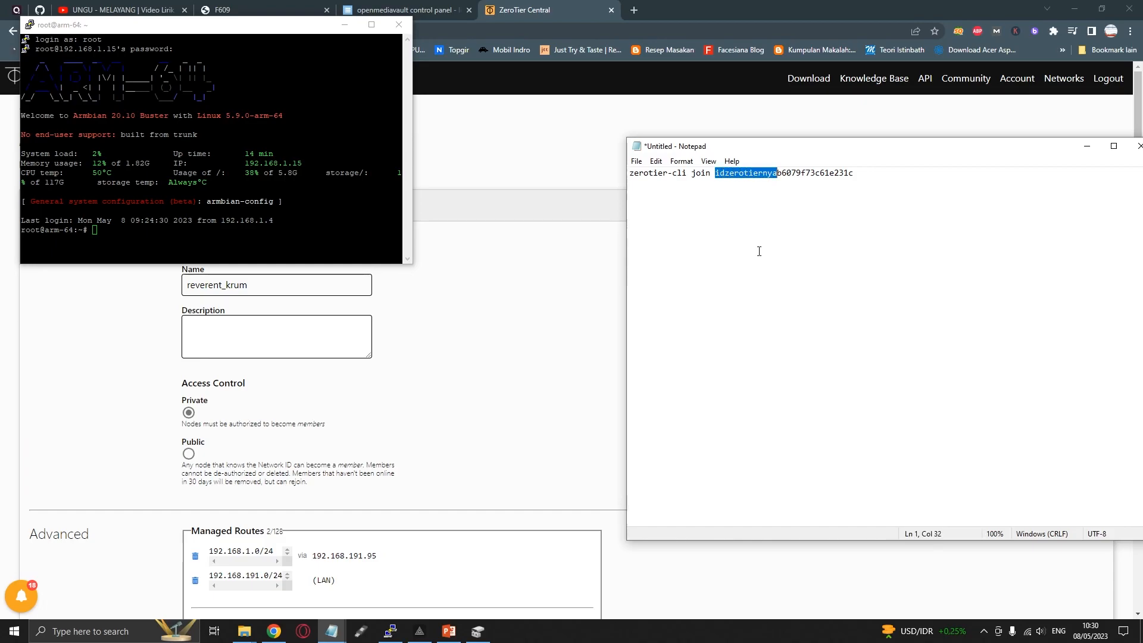
{"action": "key", "text": "BackSpace"}
{"action": "left_click_drag", "start_coordinate": [805, 177], "coordinate": [616, 179]}
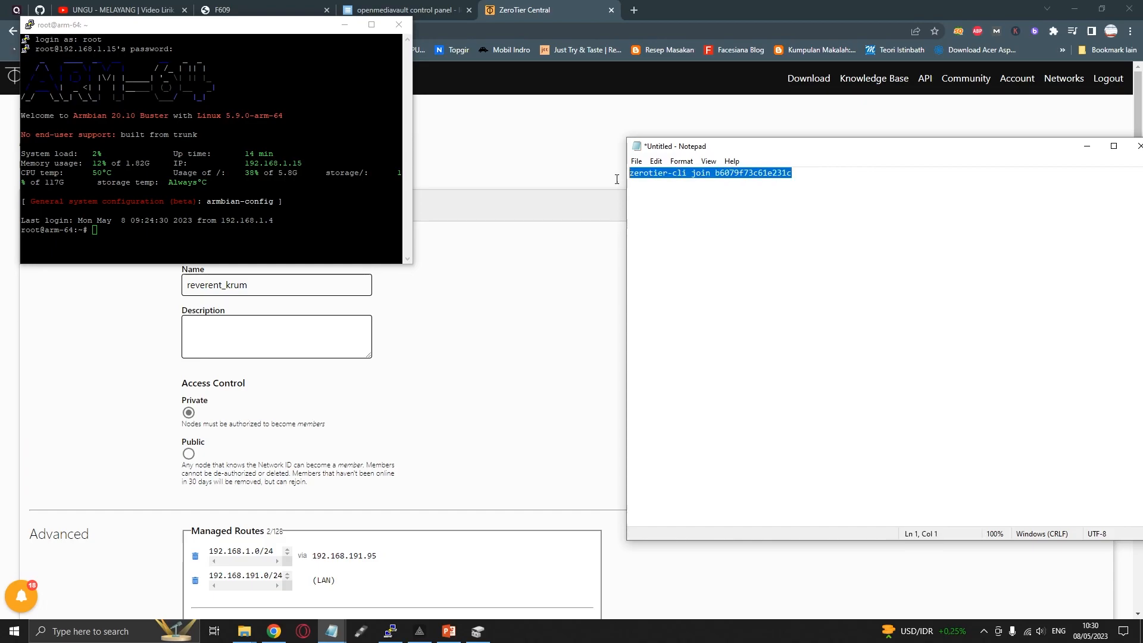
Paste the zerotier-cli join command with the network ID at the PuTTY prompt and erase it without running it
{"action": "left_click", "coordinate": [218, 27]}
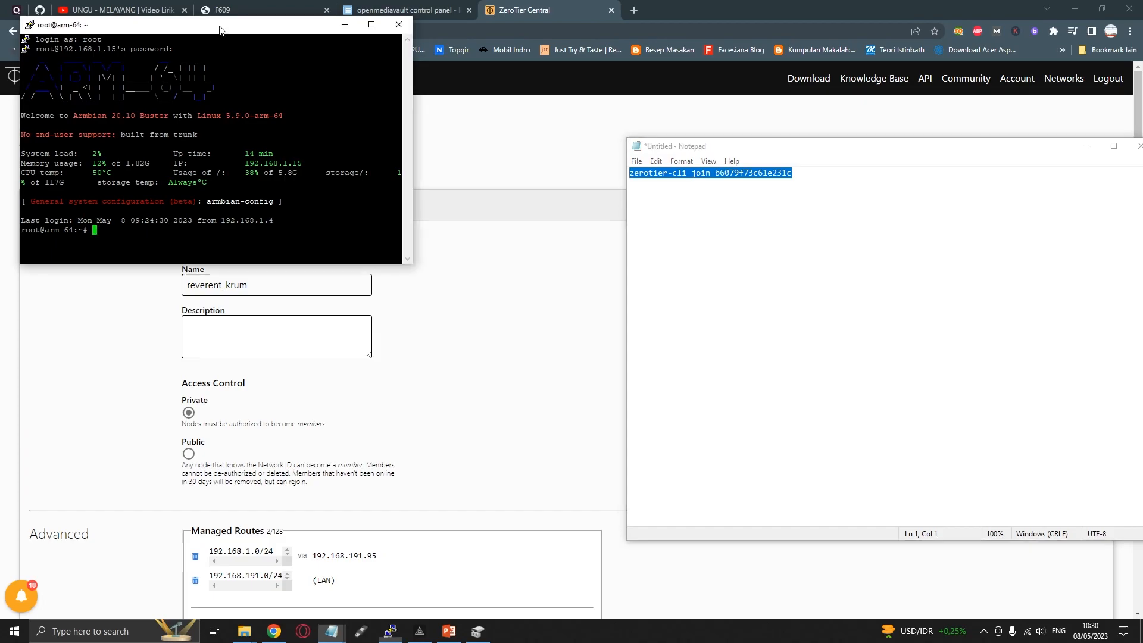
{"action": "right_click", "coordinate": [128, 231]}
{"action": "left_click", "coordinate": [371, 24]}
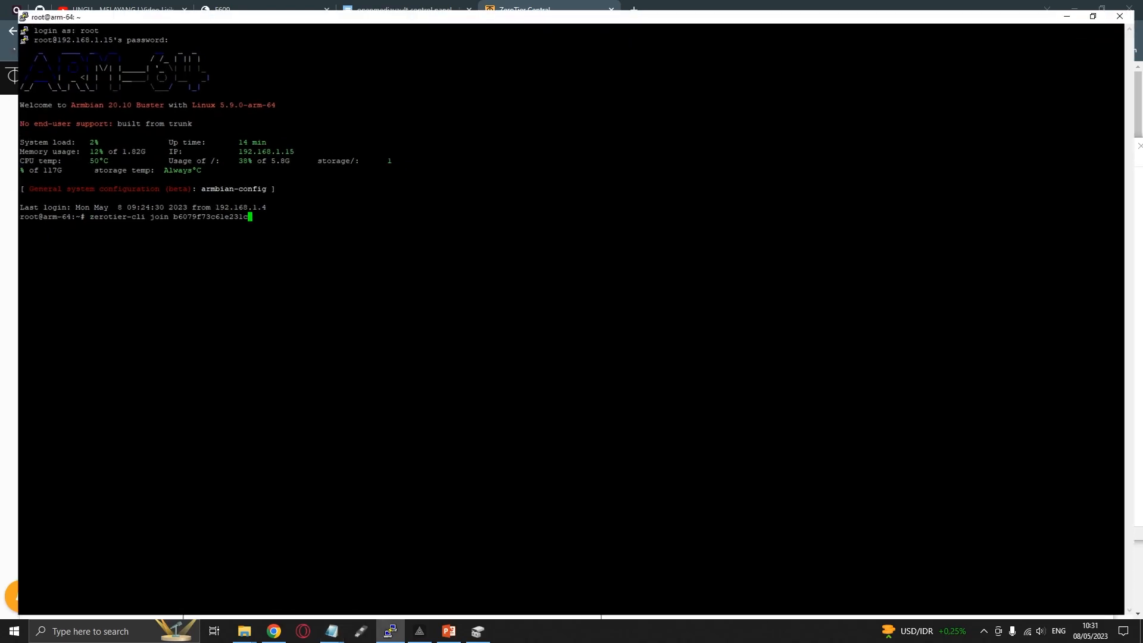
{"action": "left_click", "coordinate": [1100, 6]}
{"action": "key", "text": "BackSpace"}
{"action": "key", "text": "BackSpace"}
{"action": "key", "text": "BackSpace"}
{"action": "key", "text": "BackSpace"}
{"action": "key", "text": "BackSpace"}
{"action": "key", "text": "BackSpace"}
{"action": "key", "text": "BackSpace"}
{"action": "key", "text": "BackSpace"}
{"action": "key", "text": "BackSpace"}
{"action": "key", "text": "BackSpace"}
{"action": "key", "text": "BackSpace"}
{"action": "key", "text": "BackSpace"}
{"action": "key", "text": "BackSpace"}
{"action": "key", "text": "BackSpace"}
{"action": "key", "text": "BackSpace"}
{"action": "key", "text": "BackSpace"}
{"action": "key", "text": "BackSpace"}
{"action": "key", "text": "BackSpace"}
{"action": "key", "text": "BackSpace"}
{"action": "key", "text": "BackSpace"}
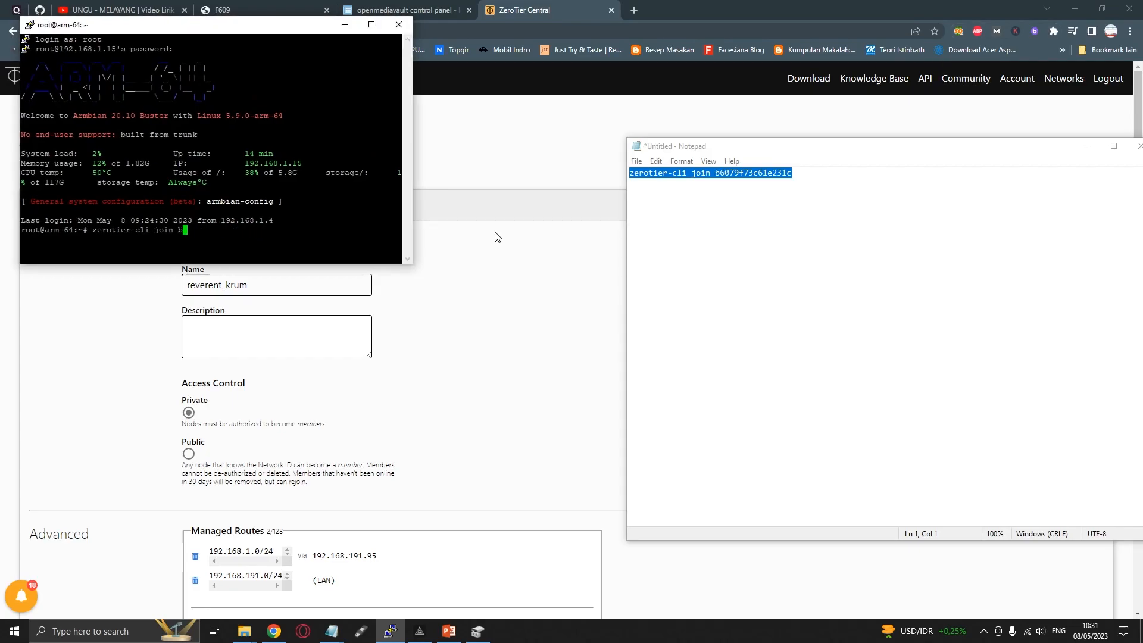
Go to the Members list of the reverent_krum network in ZeroTier Central and deauthorize the NAS member
{"action": "left_click", "coordinate": [70, 407]}
{"action": "scroll", "coordinate": [69, 413], "scroll_direction": "down", "scroll_amount": 6}
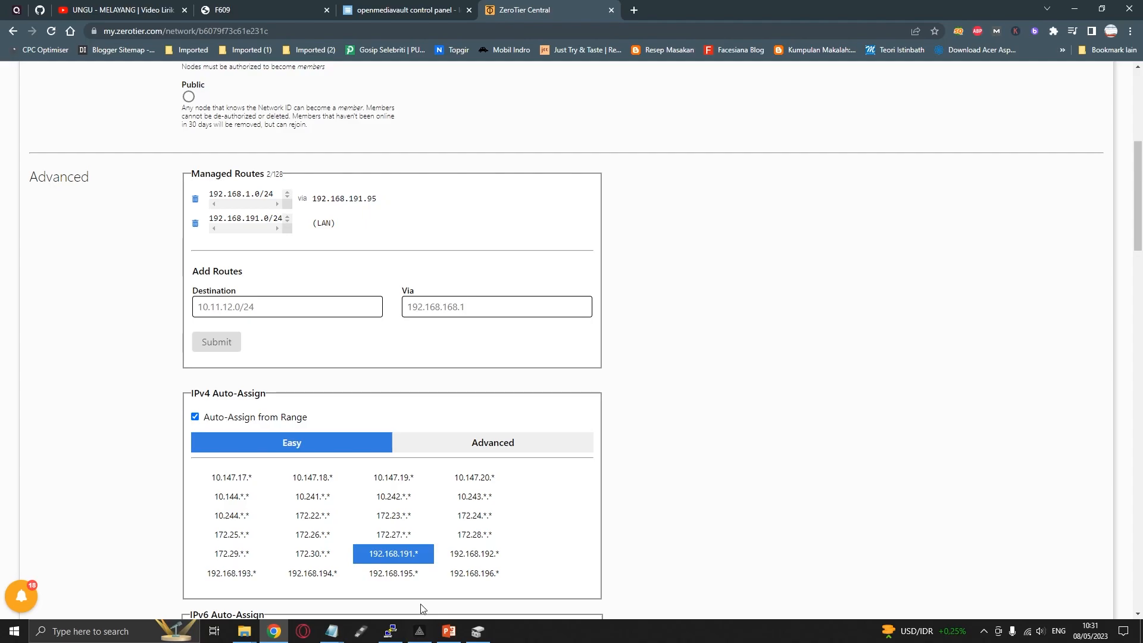
{"action": "left_click", "coordinate": [391, 633]}
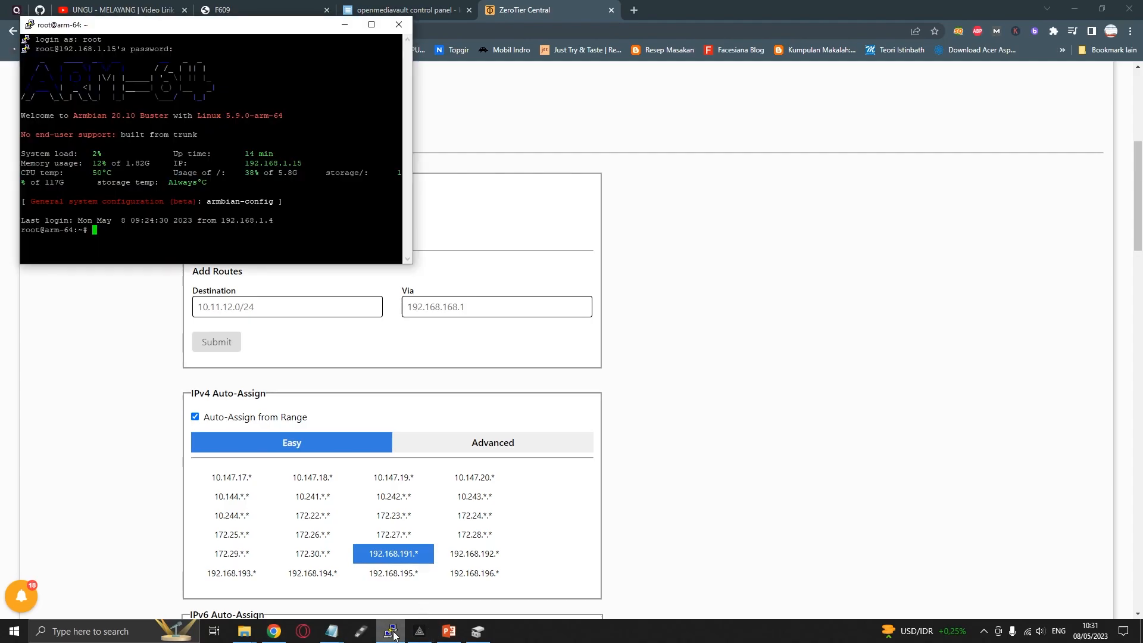
{"action": "left_click", "coordinate": [391, 633]}
{"action": "scroll", "coordinate": [712, 466], "scroll_direction": "down", "scroll_amount": 10}
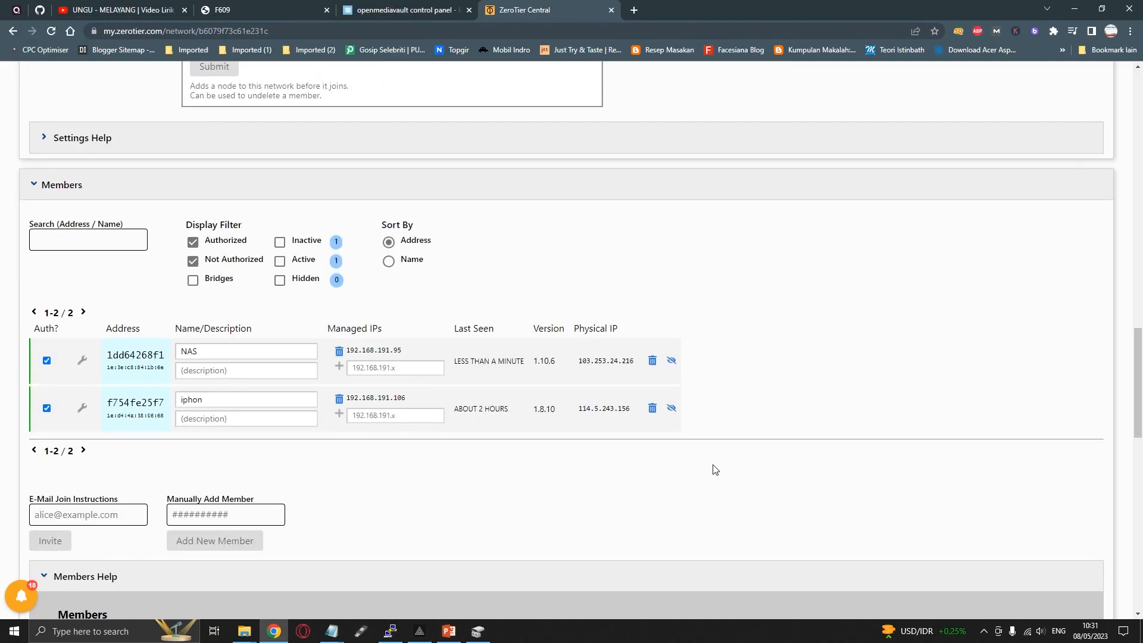
{"action": "left_click", "coordinate": [210, 353]}
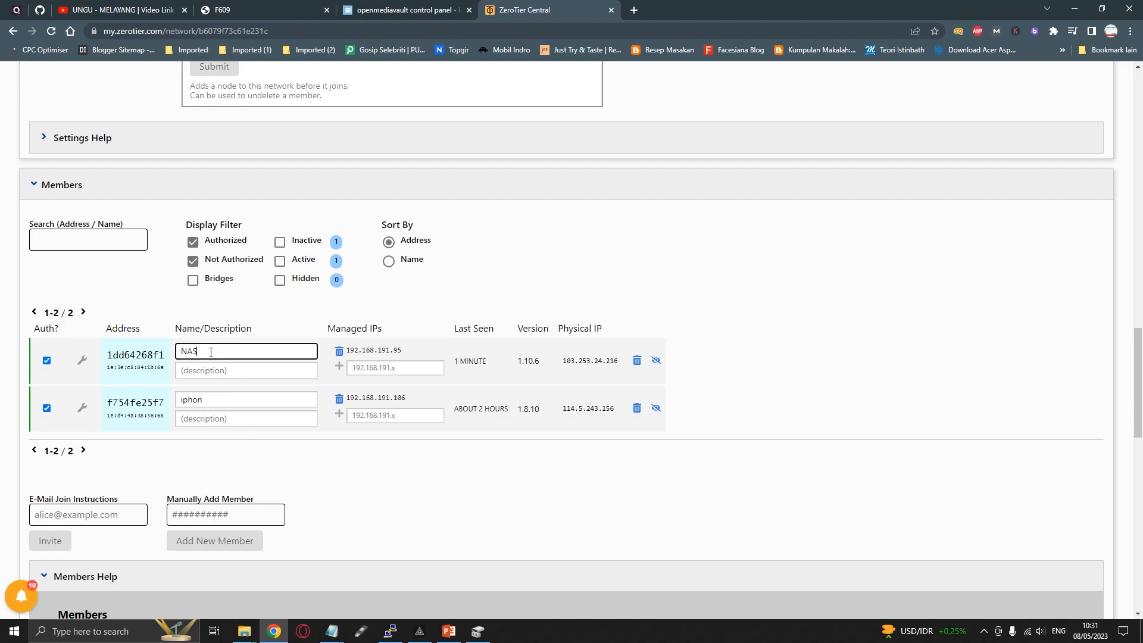
{"action": "left_click", "coordinate": [47, 360]}
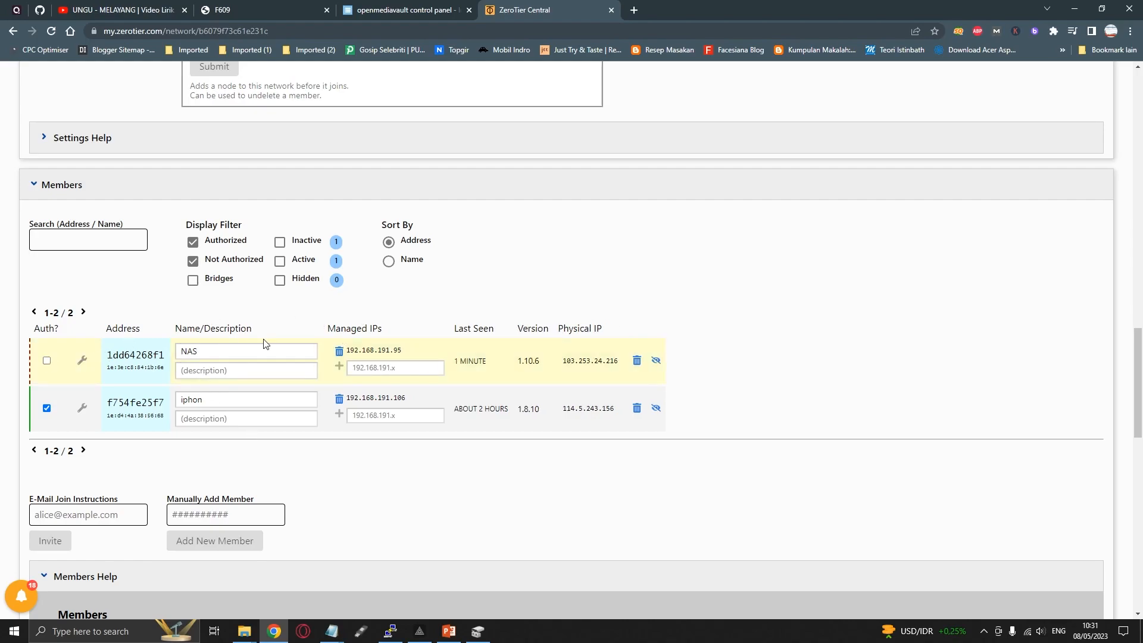
Reauthorize the NAS member in the Members list and copy its managed IP address 192.168.191.95
{"action": "double_click", "coordinate": [189, 353]}
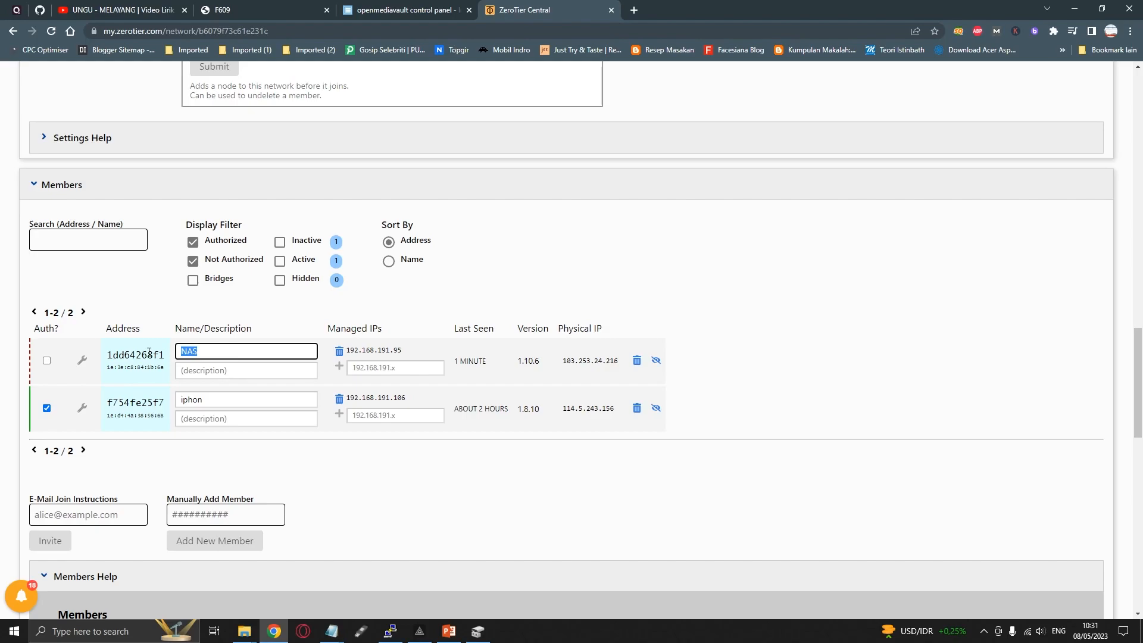
{"action": "left_click", "coordinate": [47, 360]}
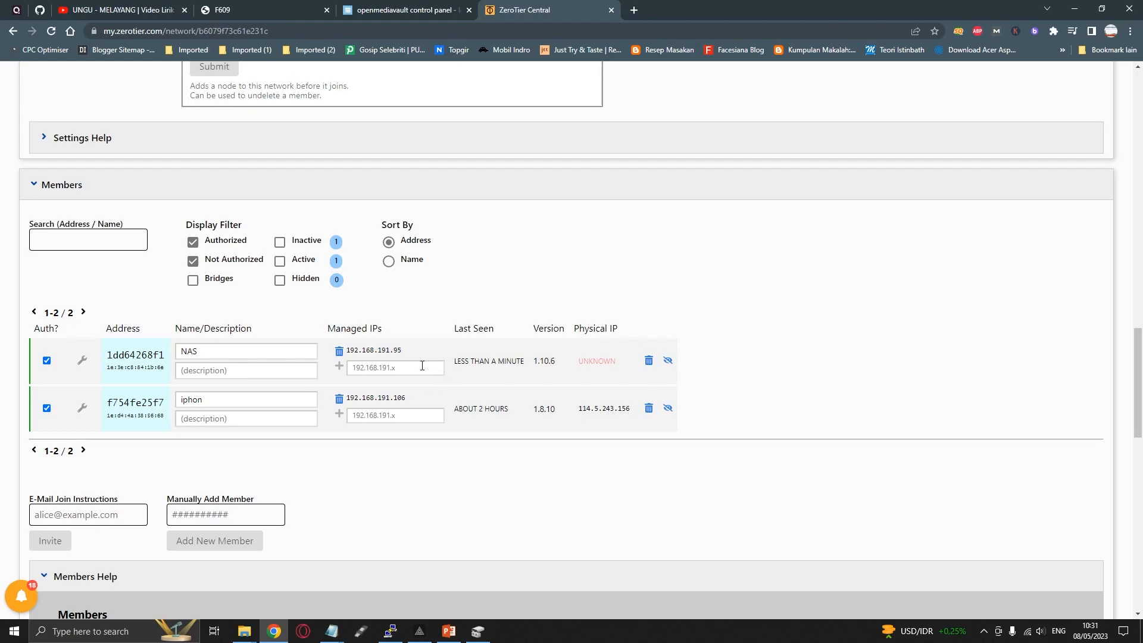
{"action": "double_click", "coordinate": [388, 350]}
{"action": "left_click", "coordinate": [455, 309]}
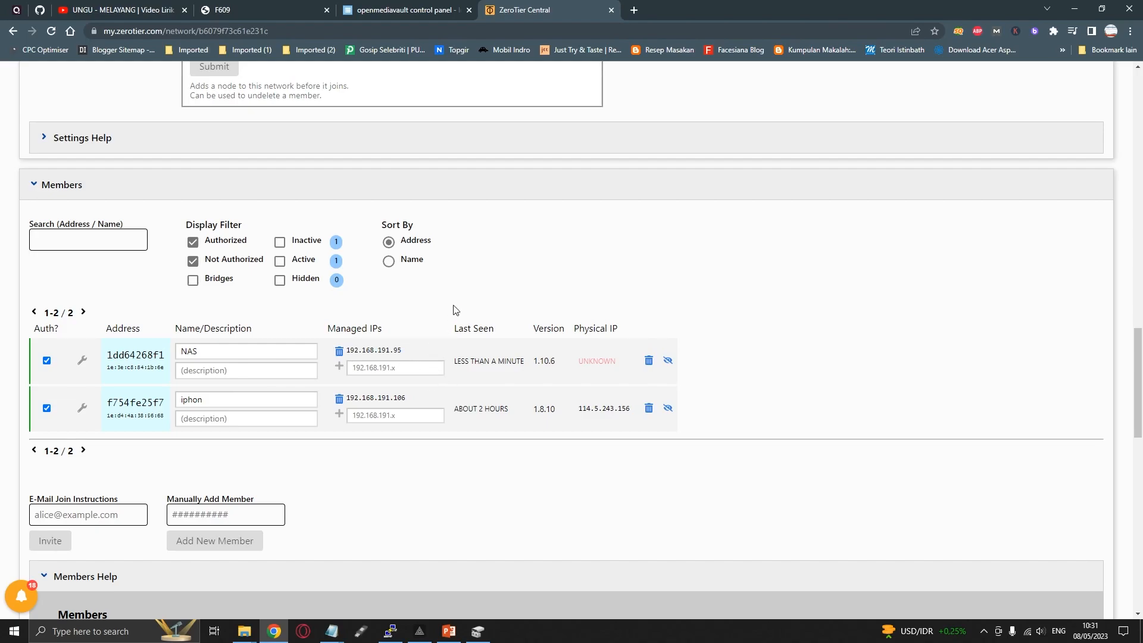
{"action": "double_click", "coordinate": [379, 350]}
{"action": "right_click", "coordinate": [379, 351]}
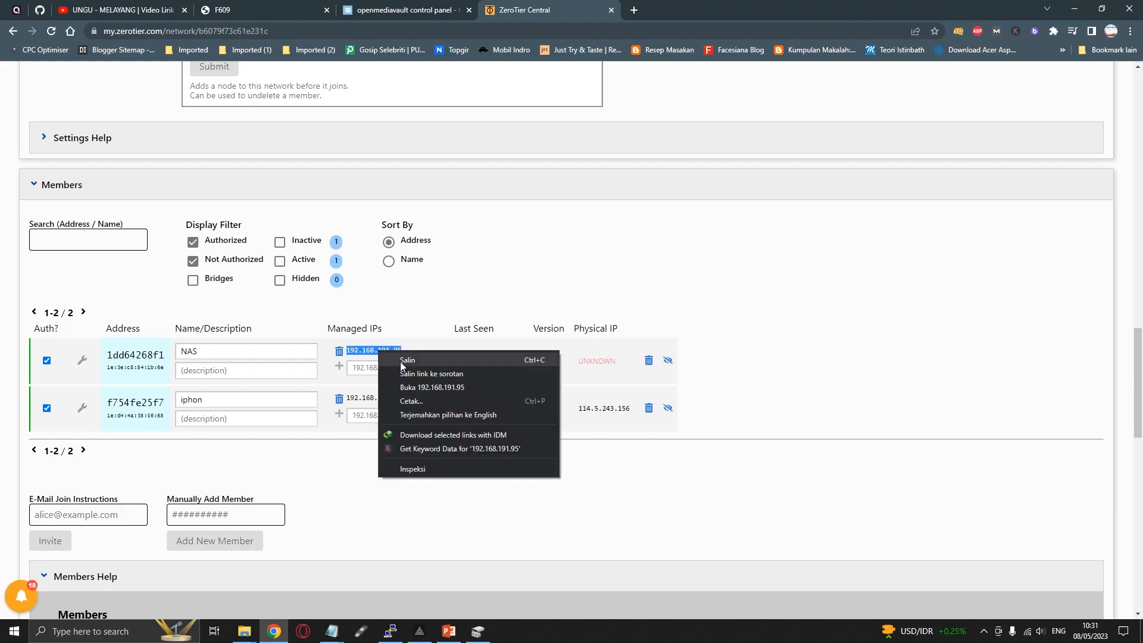
{"action": "left_click", "coordinate": [401, 362]}
Fill in a new managed route with destination 192.168.1.0/24 via 192.168.191.95, without submitting it
{"action": "scroll", "coordinate": [263, 414], "scroll_direction": "up", "scroll_amount": 15}
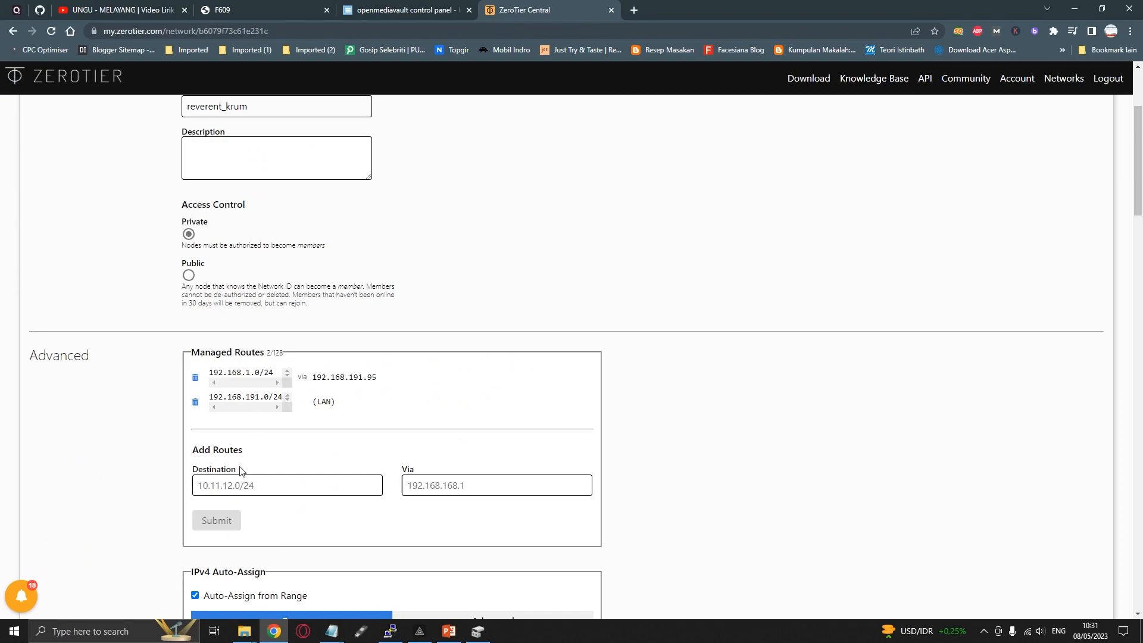
{"action": "left_click", "coordinate": [422, 483]}
{"action": "key", "text": "ctrl+v"}
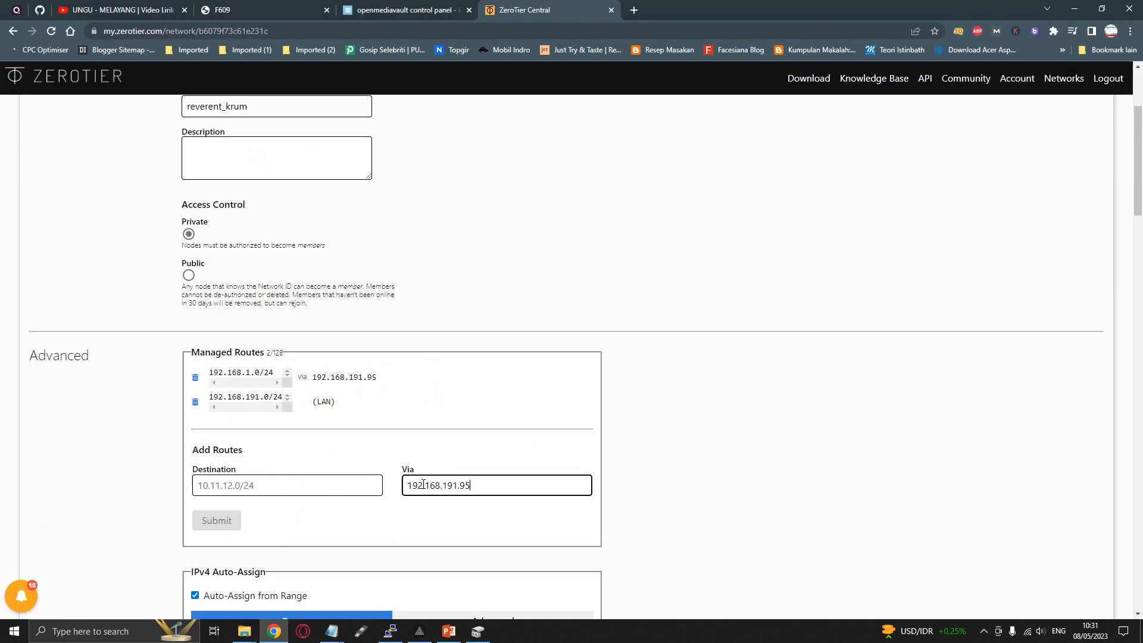
{"action": "left_click", "coordinate": [300, 485]}
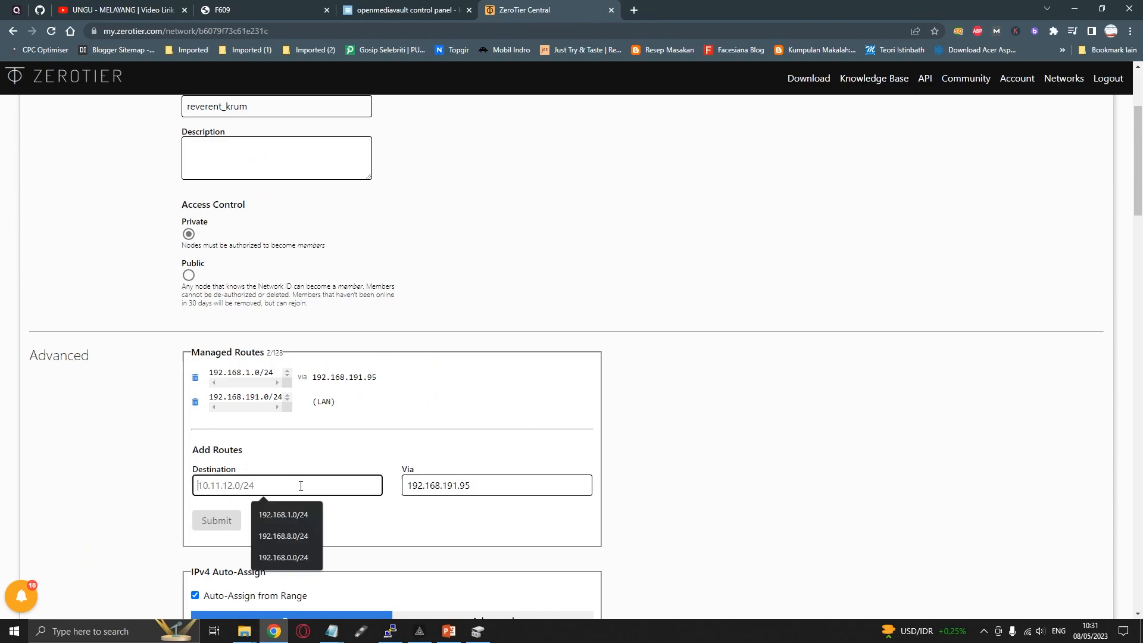
{"action": "left_click", "coordinate": [293, 519]}
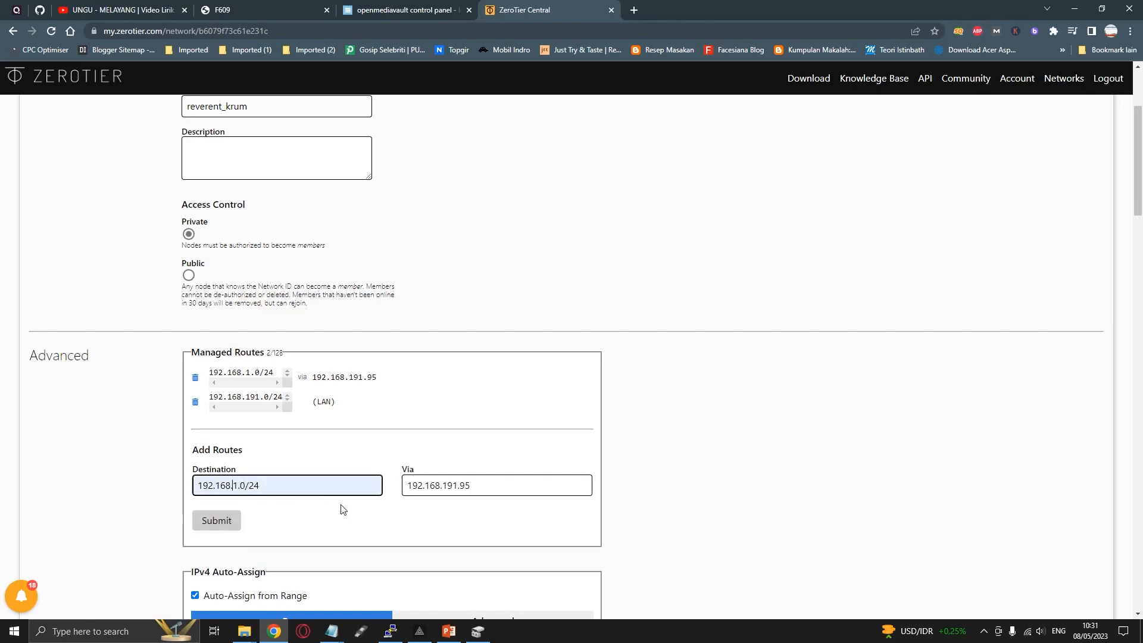
{"action": "key", "text": "Right"}
{"action": "key", "text": "Right"}
Examine the existing 192.168.1.0/24 managed route and its gateway, and review the Members list
{"action": "left_click_drag", "start_coordinate": [275, 374], "coordinate": [209, 381]}
{"action": "left_click", "coordinate": [330, 377]}
{"action": "left_click_drag", "start_coordinate": [319, 376], "coordinate": [383, 376]}
{"action": "left_click", "coordinate": [392, 377]}
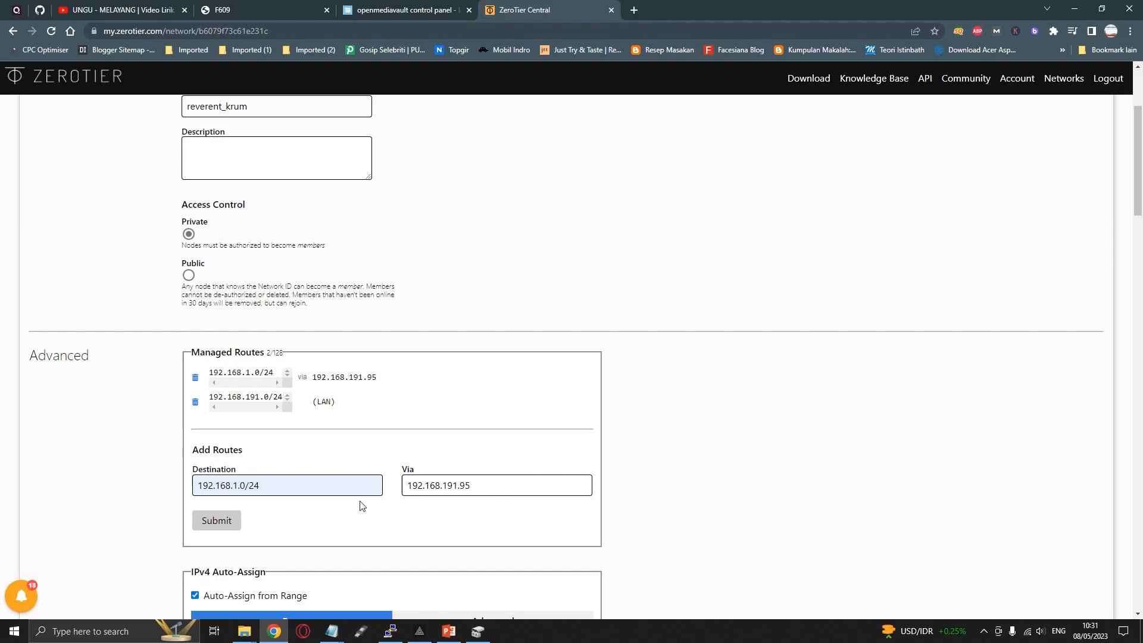
{"action": "scroll", "coordinate": [362, 503], "scroll_direction": "down", "scroll_amount": 15}
{"action": "scroll", "coordinate": [363, 502], "scroll_direction": "down", "scroll_amount": 4}
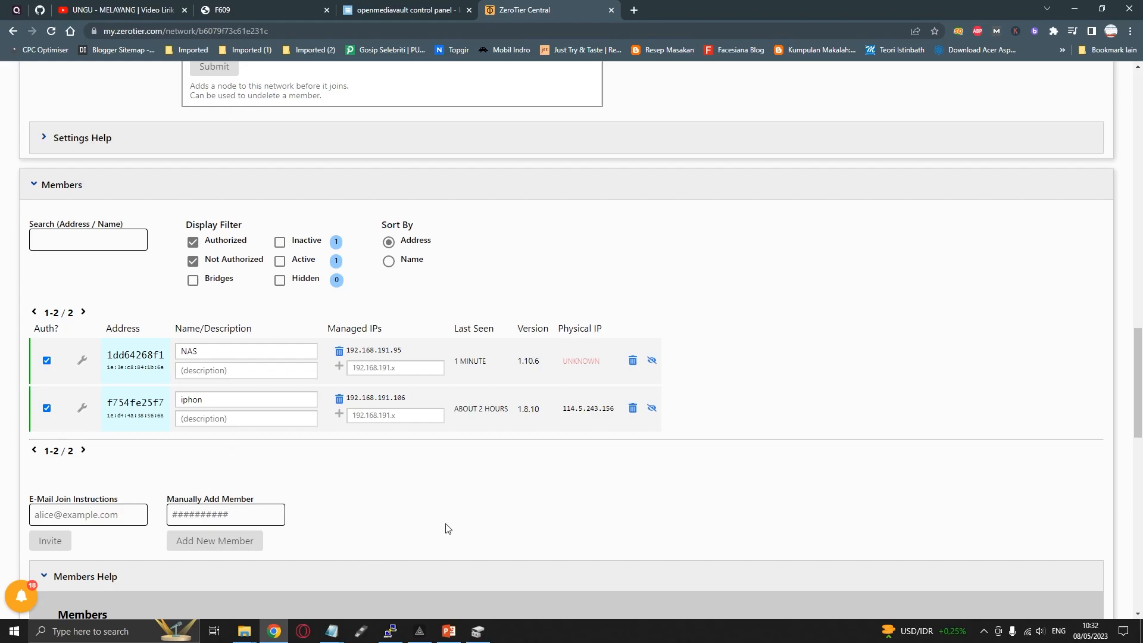
{"action": "left_click", "coordinate": [420, 631]}
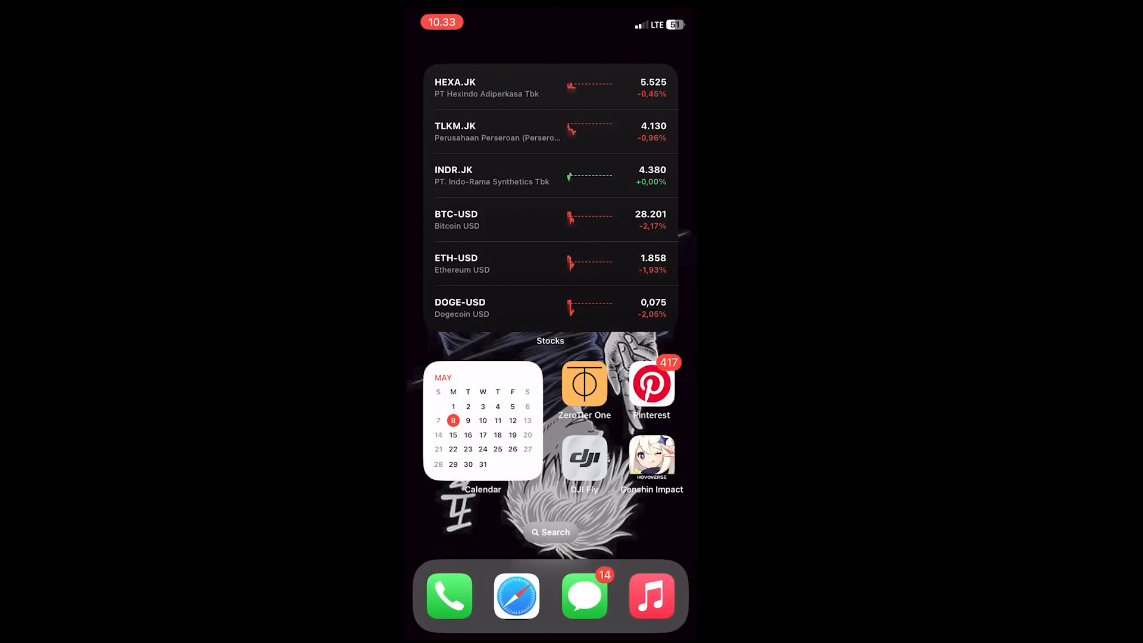
Open ZeroTier One on the iPhone, view its Add Network form past the data collection notice, and return without adding a network
{"action": "left_click", "coordinate": [584, 384]}
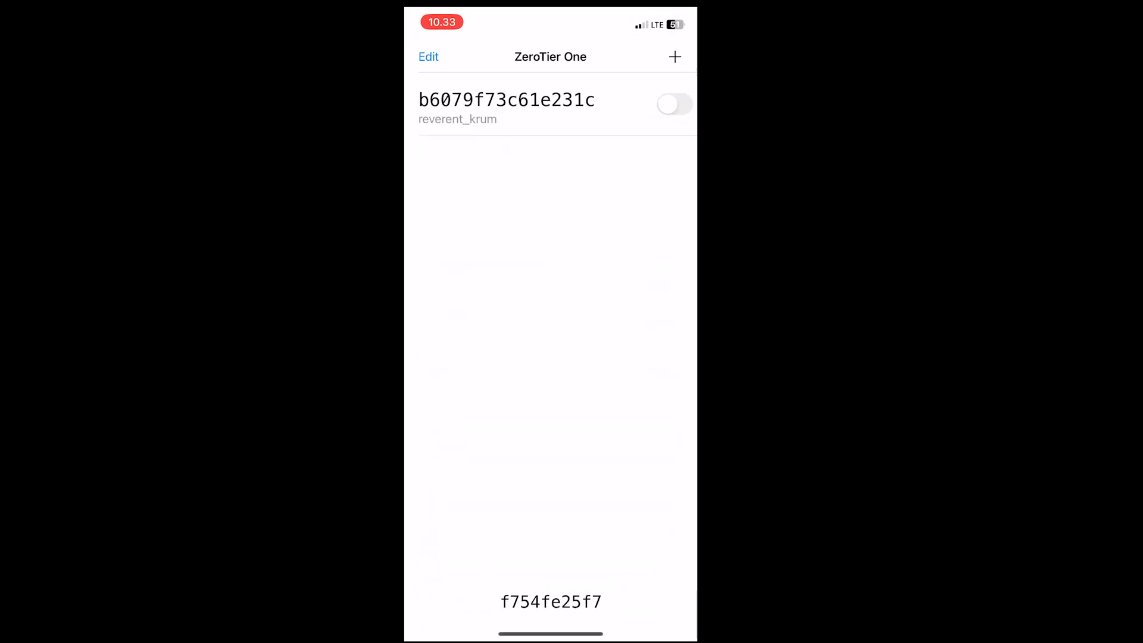
{"action": "left_click", "coordinate": [675, 56]}
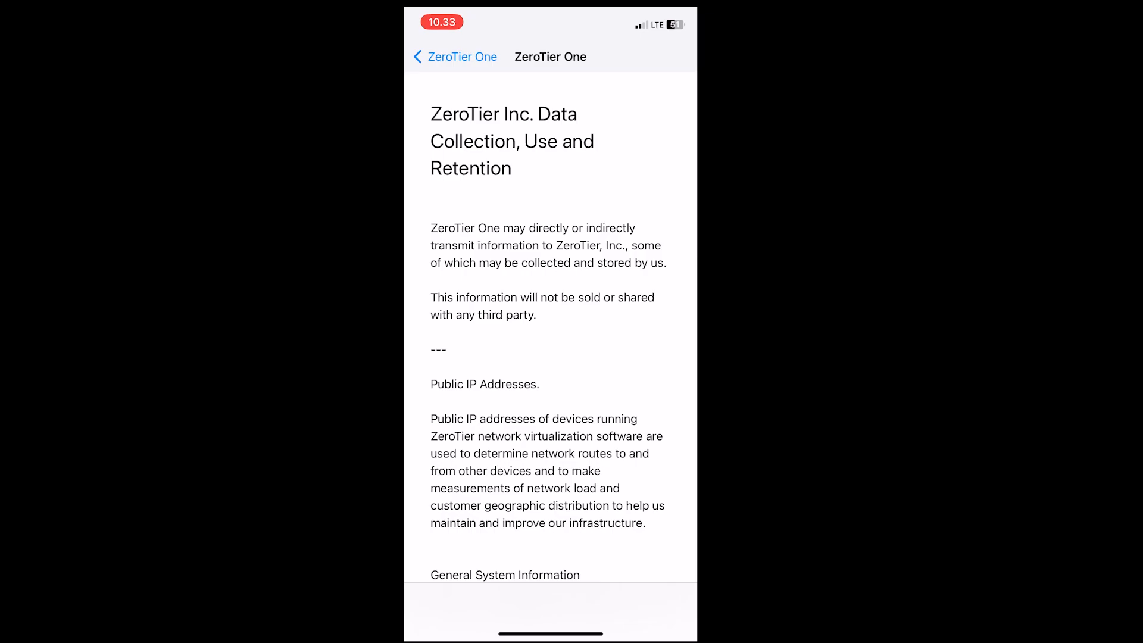
{"action": "scroll", "coordinate": [551, 357], "scroll_direction": "down", "scroll_amount": 10}
{"action": "left_click", "coordinate": [549, 505]}
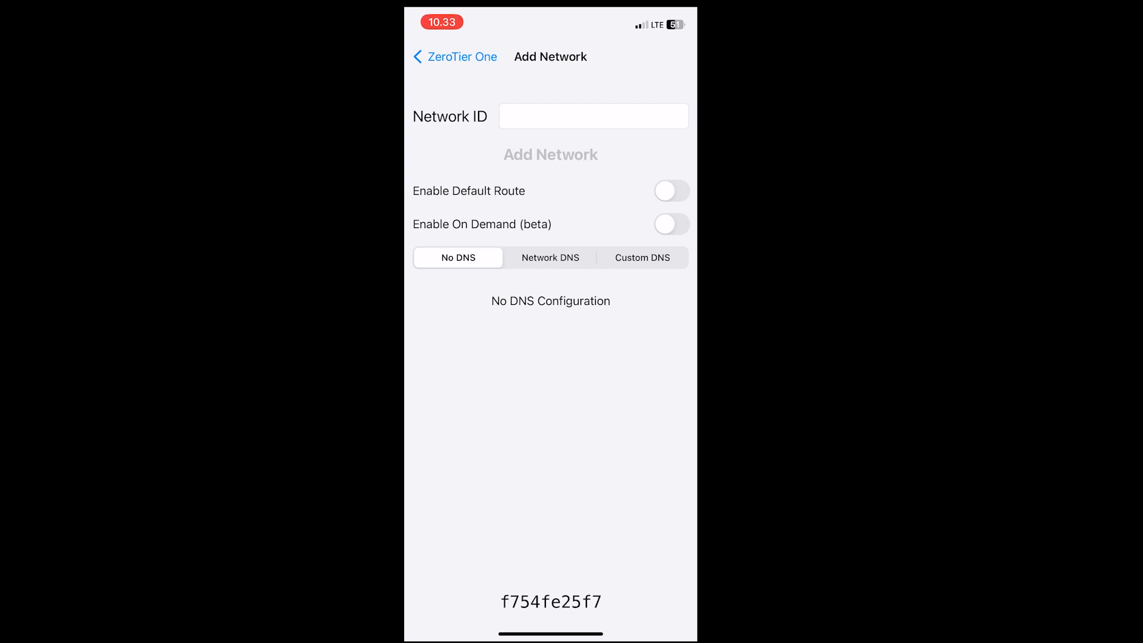
{"action": "left_click", "coordinate": [456, 57]}
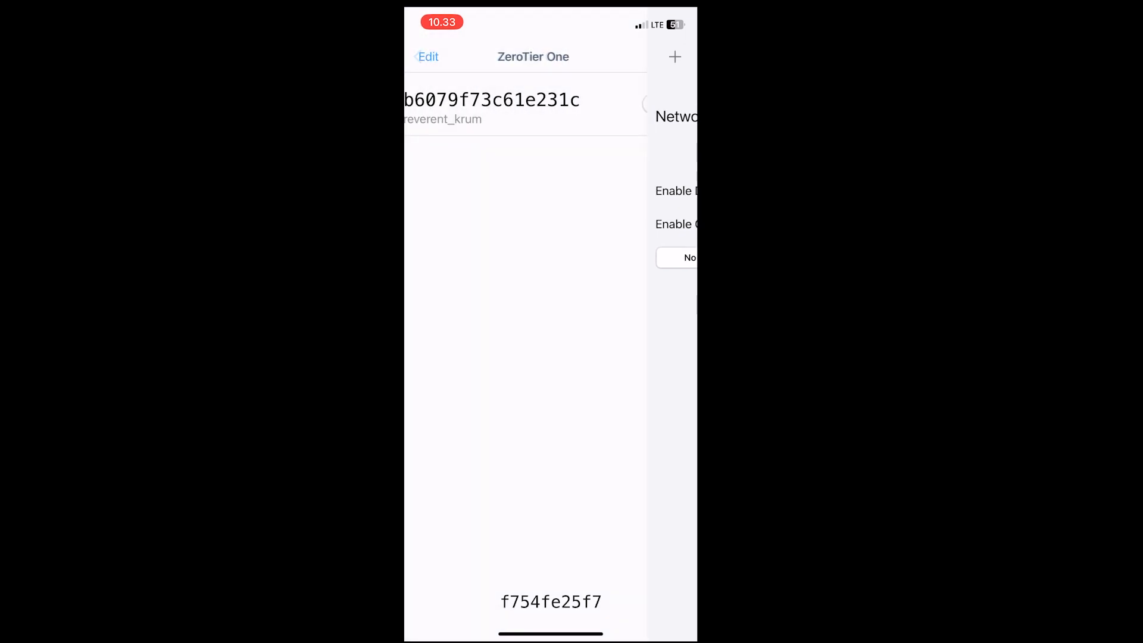
View the reverent_krum network's details, switch its connection on, and return to the home screen
{"action": "left_click", "coordinate": [512, 104]}
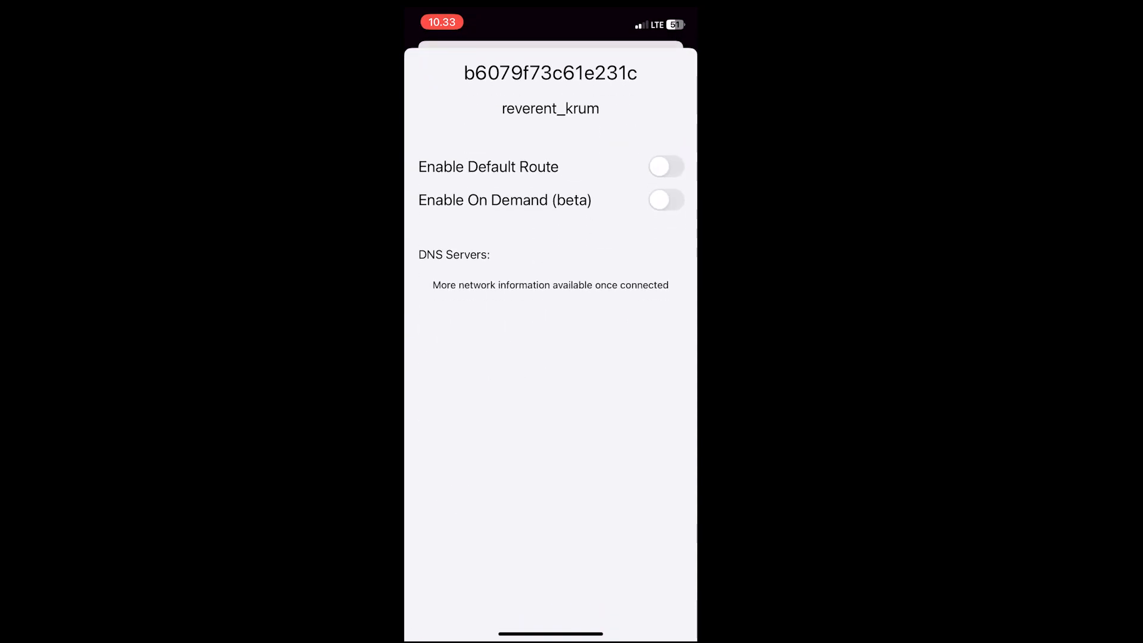
{"action": "left_click_drag", "start_coordinate": [551, 149], "coordinate": [550, 446]}
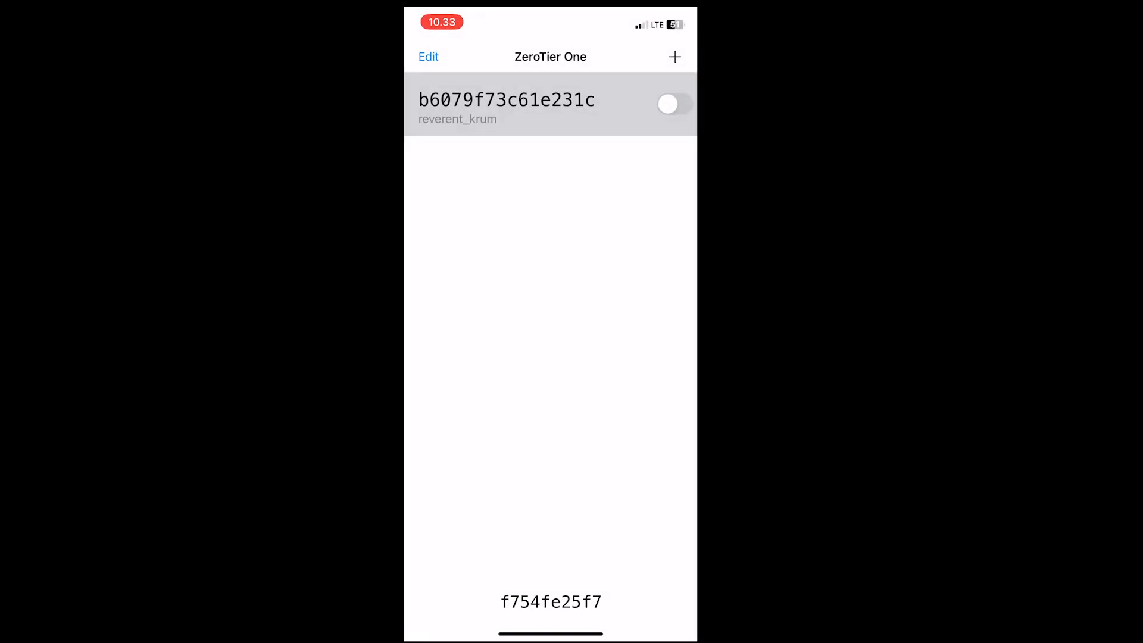
{"action": "left_click", "coordinate": [675, 104]}
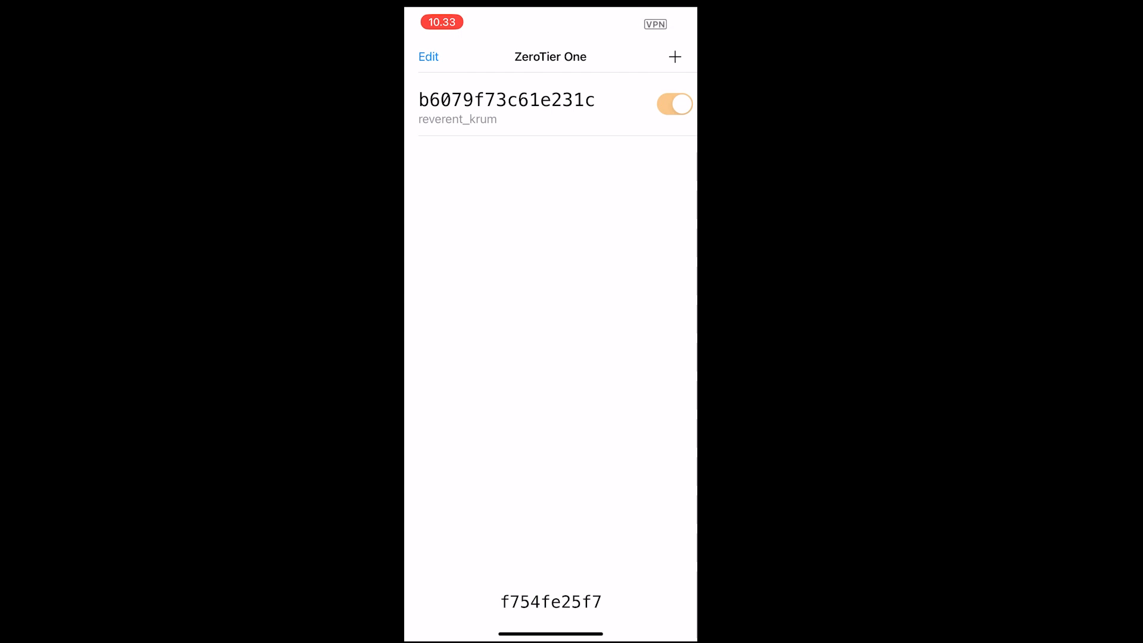
{"action": "left_click_drag", "start_coordinate": [551, 633], "coordinate": [559, 381]}
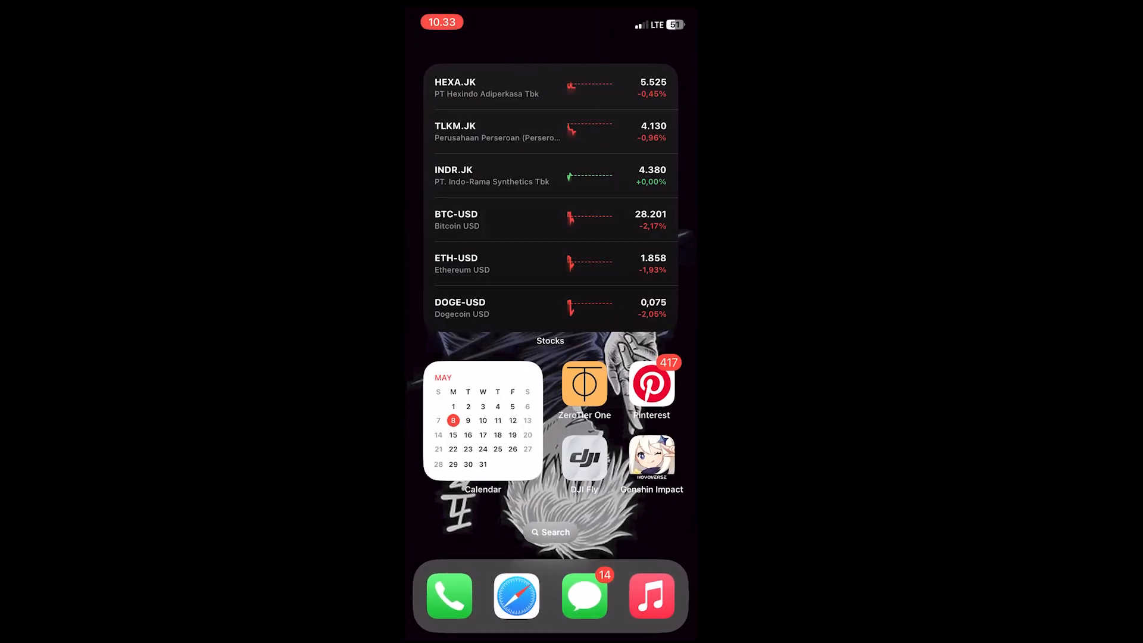
Switch to the iPhone's Files app and open the Connect to Server form
{"action": "mouse_move", "coordinate": [651, 458]}
{"action": "left_mouse_down"}
{"action": "mouse_move", "coordinate": [470, 455]}
{"action": "mouse_move", "coordinate": [648, 452]}
{"action": "left_mouse_up"}
{"action": "left_click_drag", "start_coordinate": [476, 452], "coordinate": [649, 452]}
{"action": "left_click", "coordinate": [652, 86]}
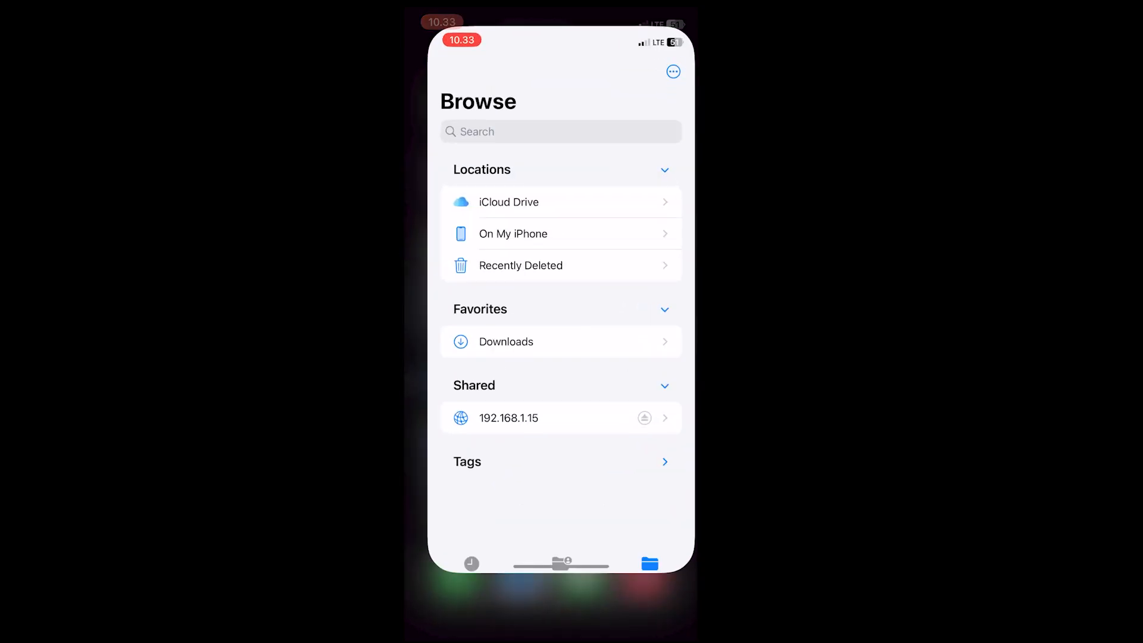
{"action": "left_click_drag", "start_coordinate": [551, 633], "coordinate": [551, 416]}
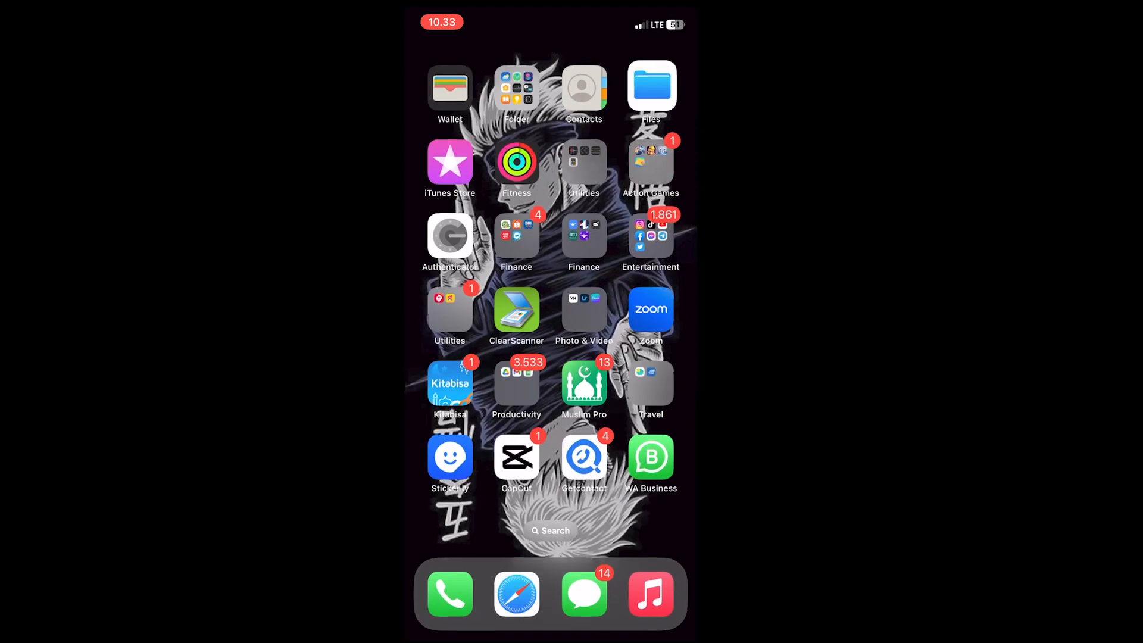
{"action": "left_click", "coordinate": [652, 87]}
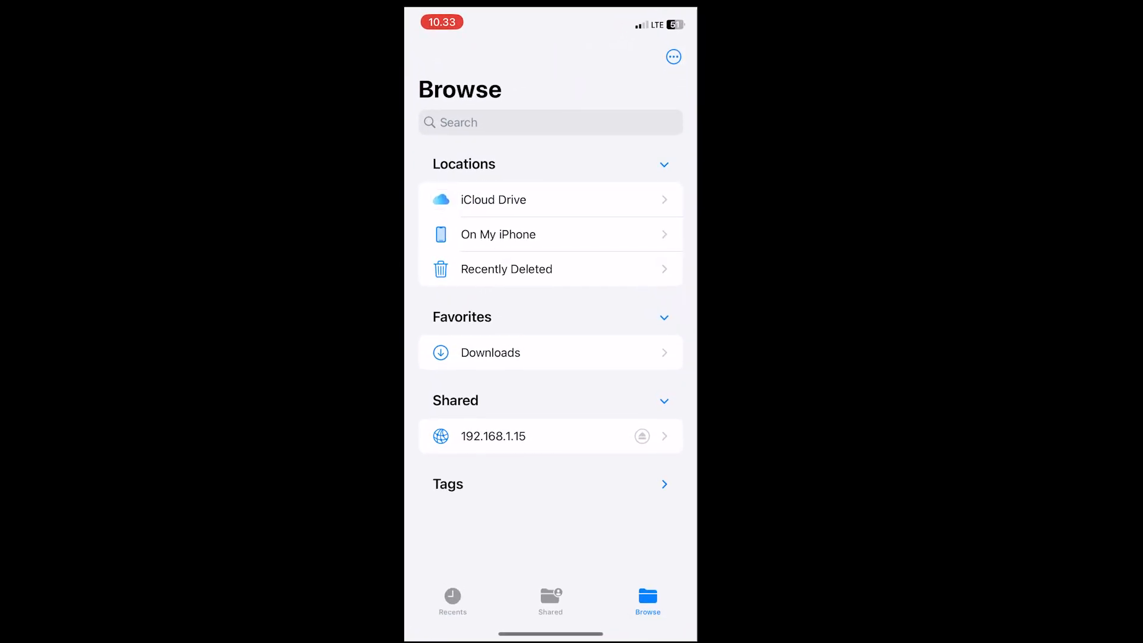
{"action": "left_click", "coordinate": [673, 56]}
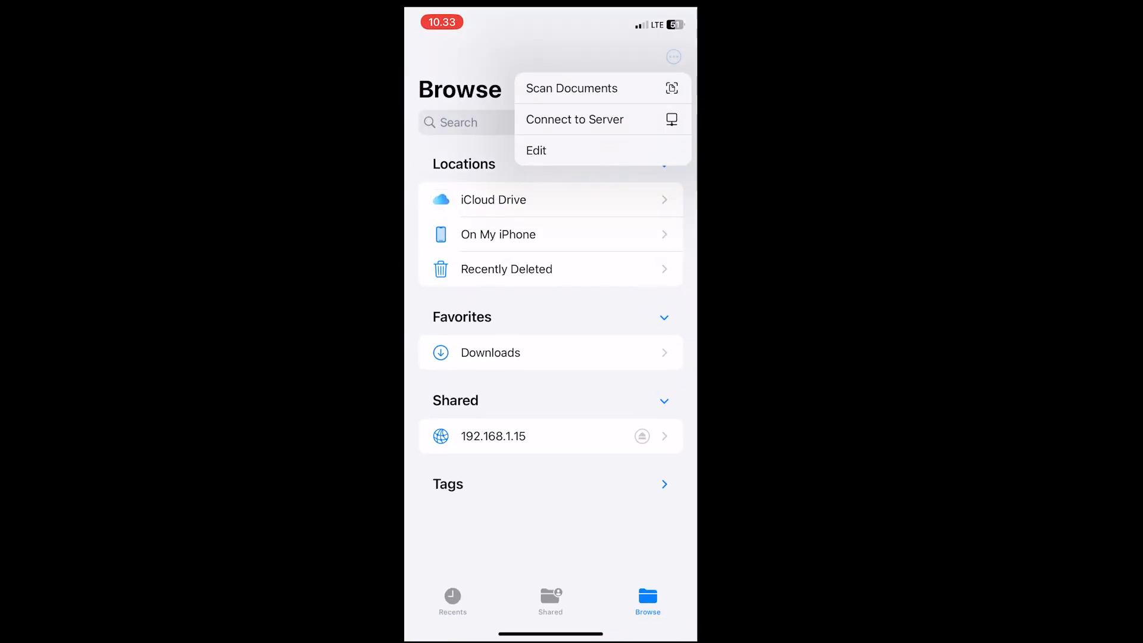
{"action": "left_click", "coordinate": [574, 119]}
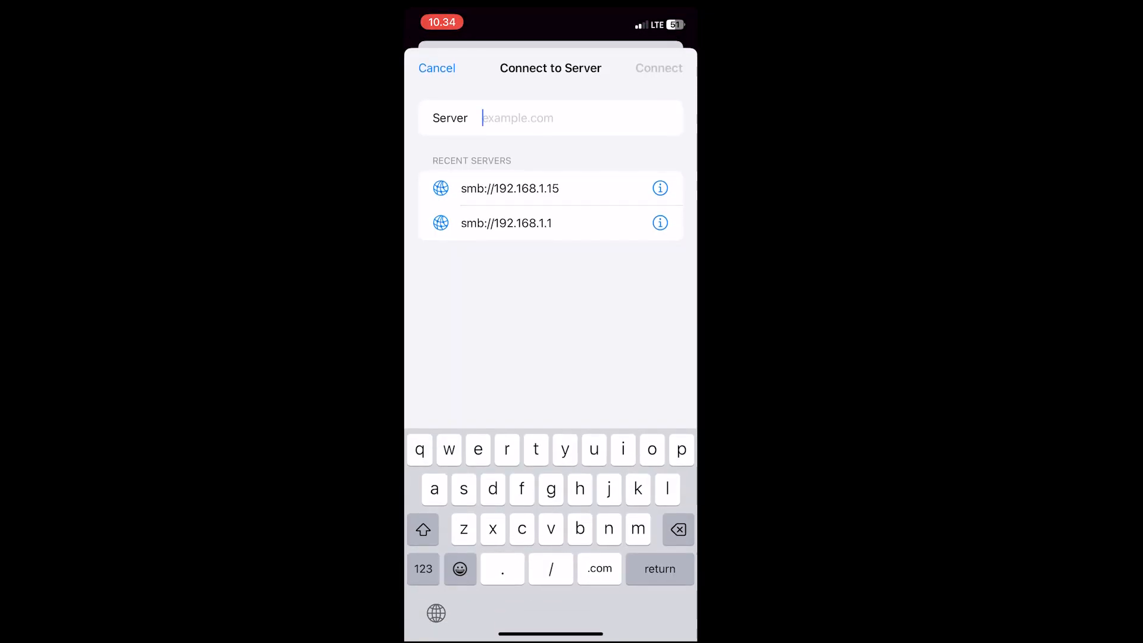
Connect to the server smb://192.168.1.15 as Guest
{"action": "type", "text": "smb"}
{"action": "left_click", "coordinate": [424, 568]}
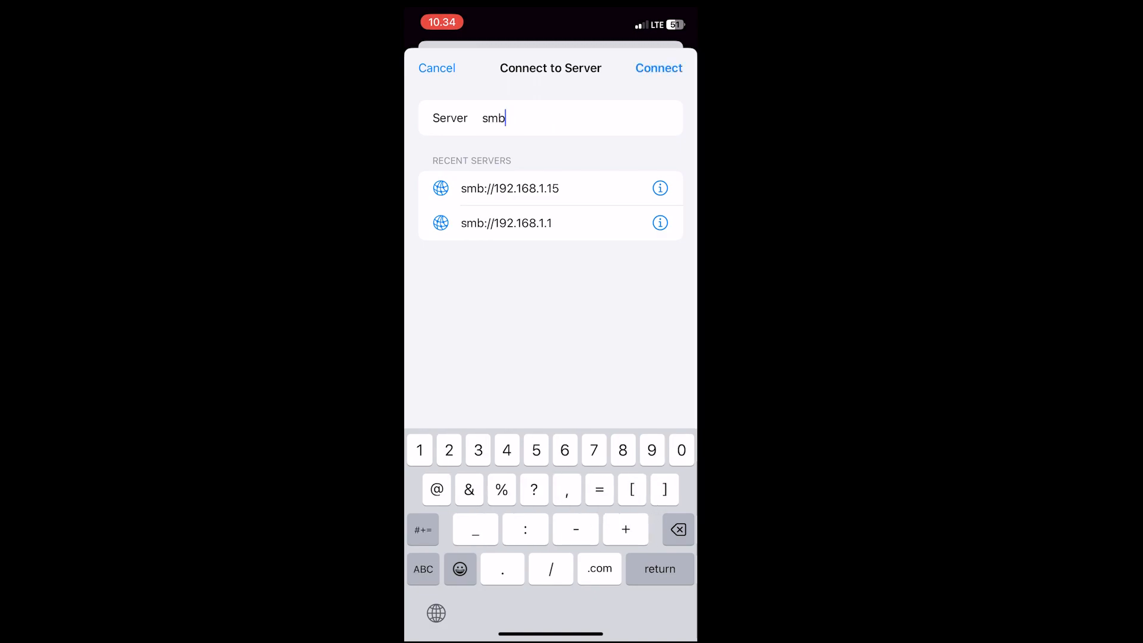
{"action": "type", "text": "://"}
{"action": "left_click", "coordinate": [424, 569]}
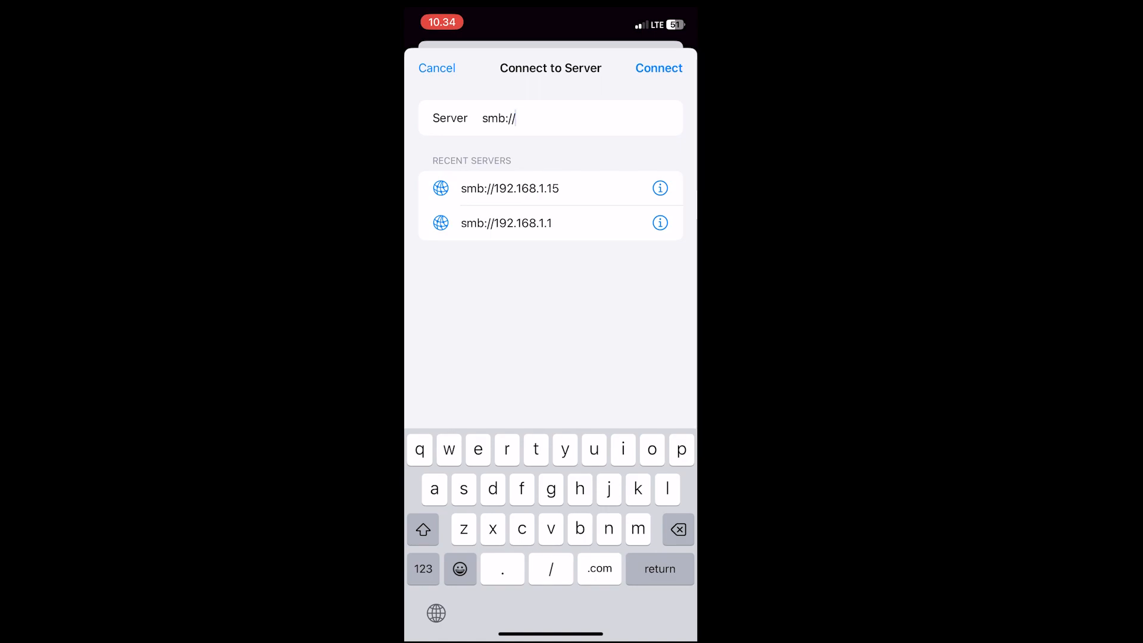
{"action": "left_click", "coordinate": [423, 568]}
{"action": "type", "text": "19"}
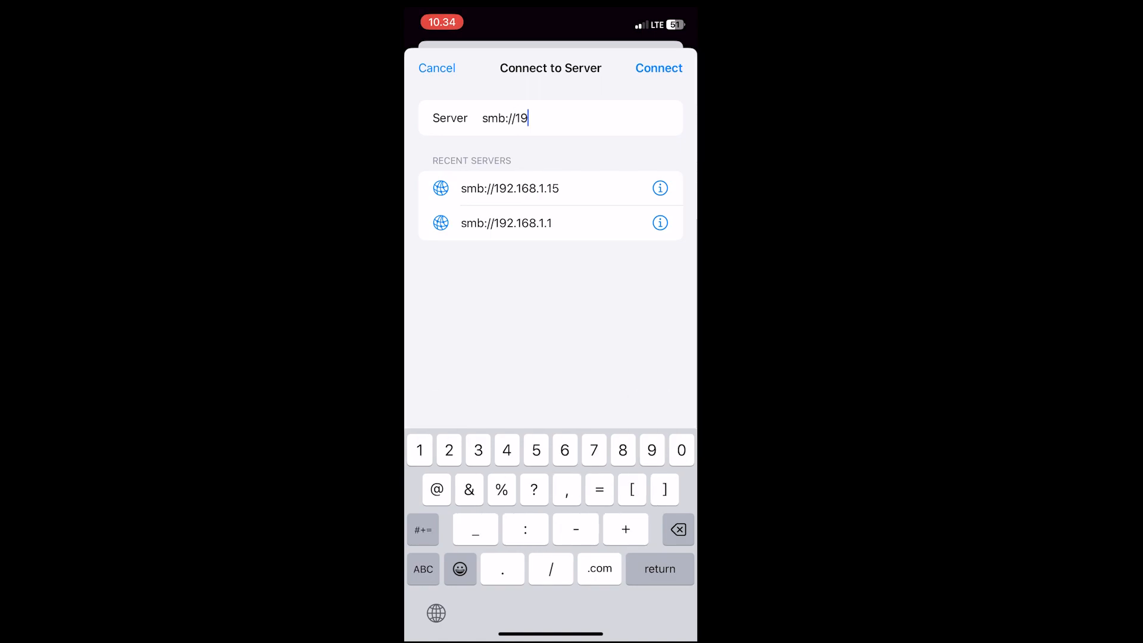
{"action": "type", "text": "2.168.1.15"}
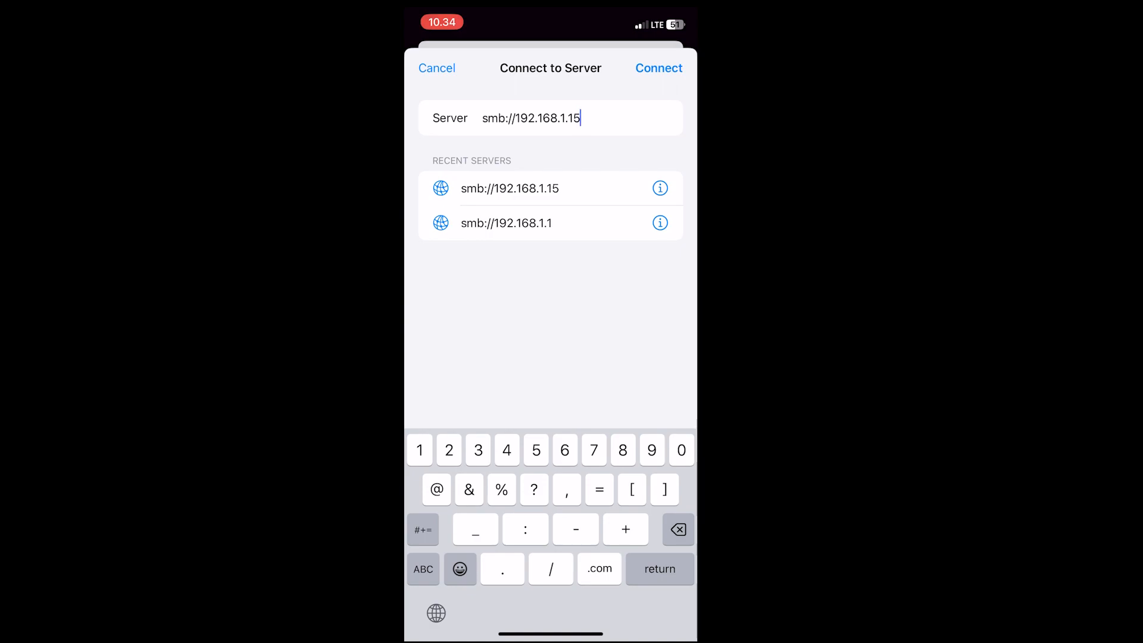
{"action": "key", "text": "Return"}
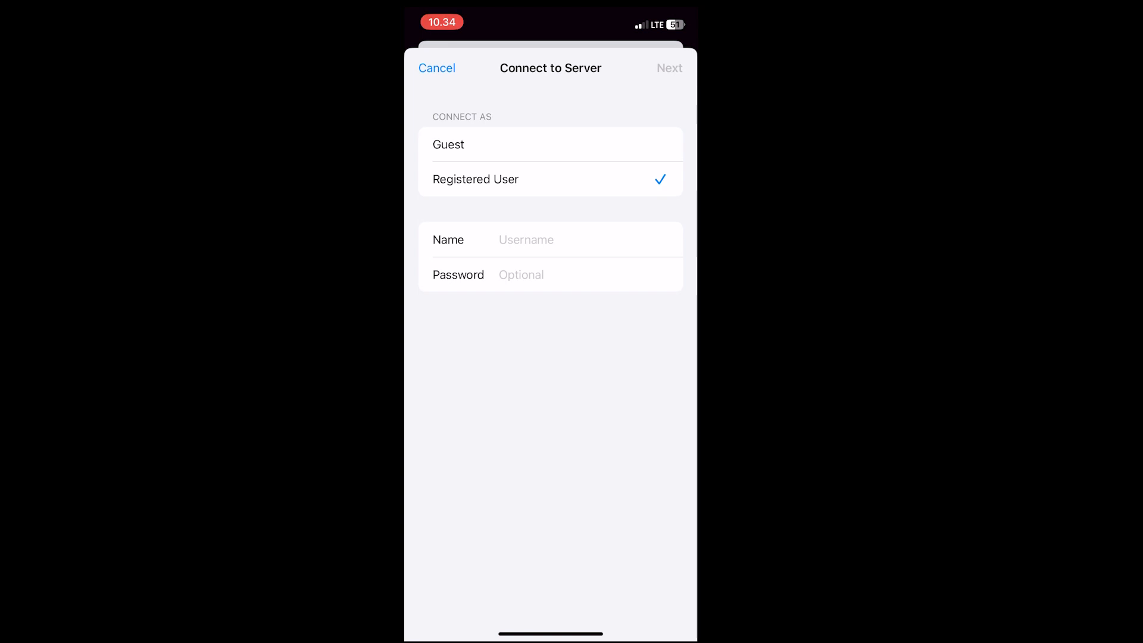
{"action": "left_click", "coordinate": [550, 144]}
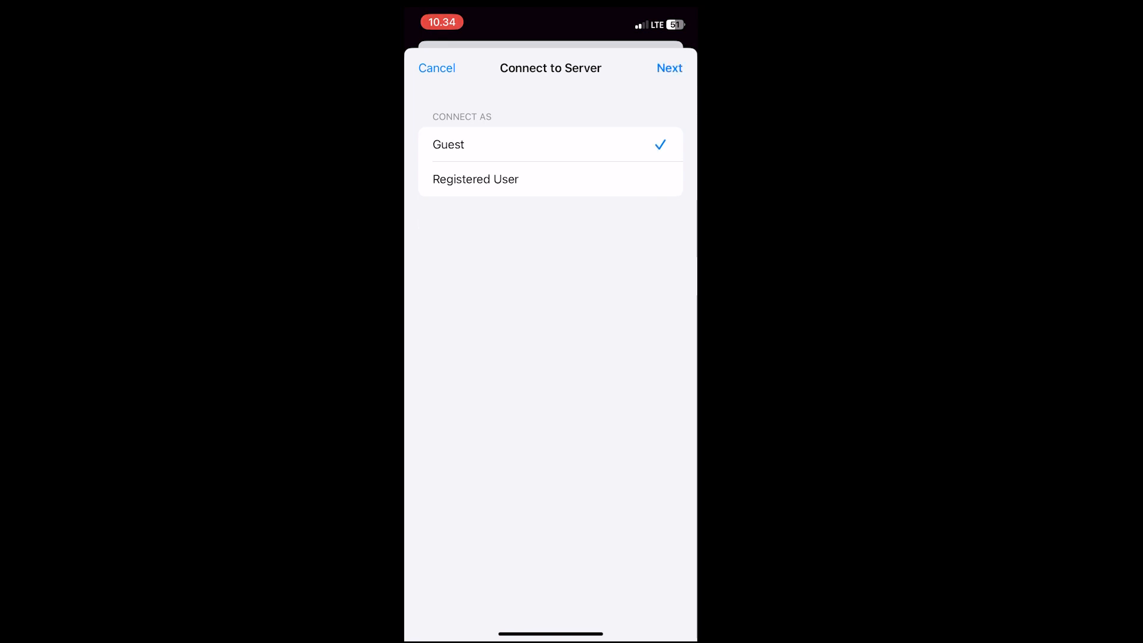
{"action": "left_click", "coordinate": [669, 68]}
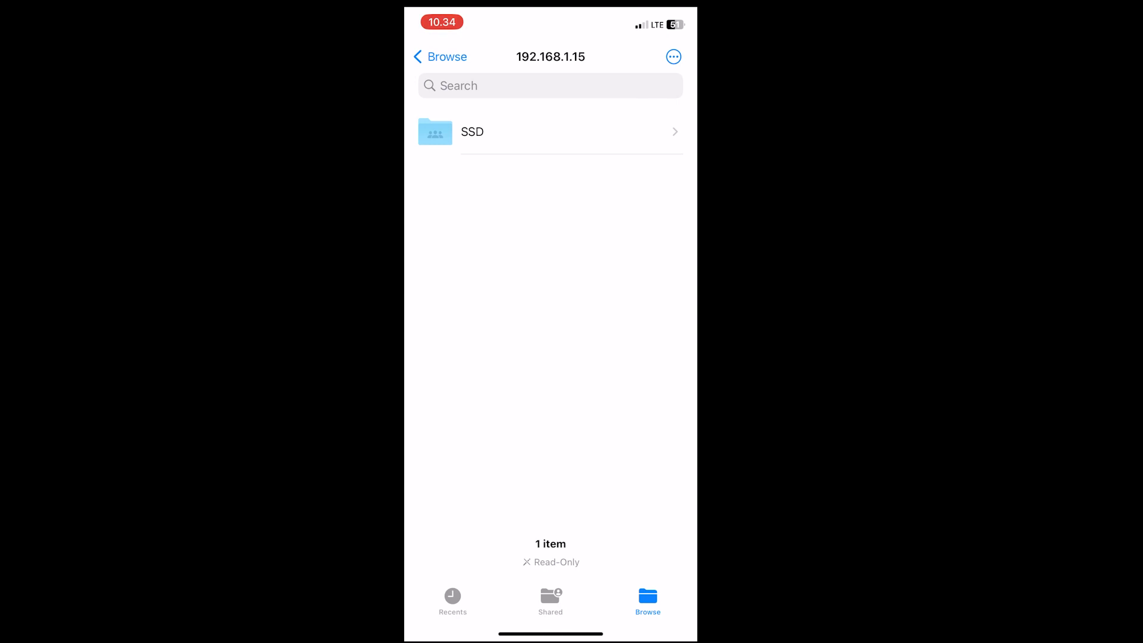
Check the iPhone's Wi-Fi, mobile data and VPN status in Control Center
{"action": "scroll", "coordinate": [551, 333], "scroll_direction": "up", "scroll_amount": 2}
{"action": "left_click_drag", "start_coordinate": [661, 13], "coordinate": [654, 250]}
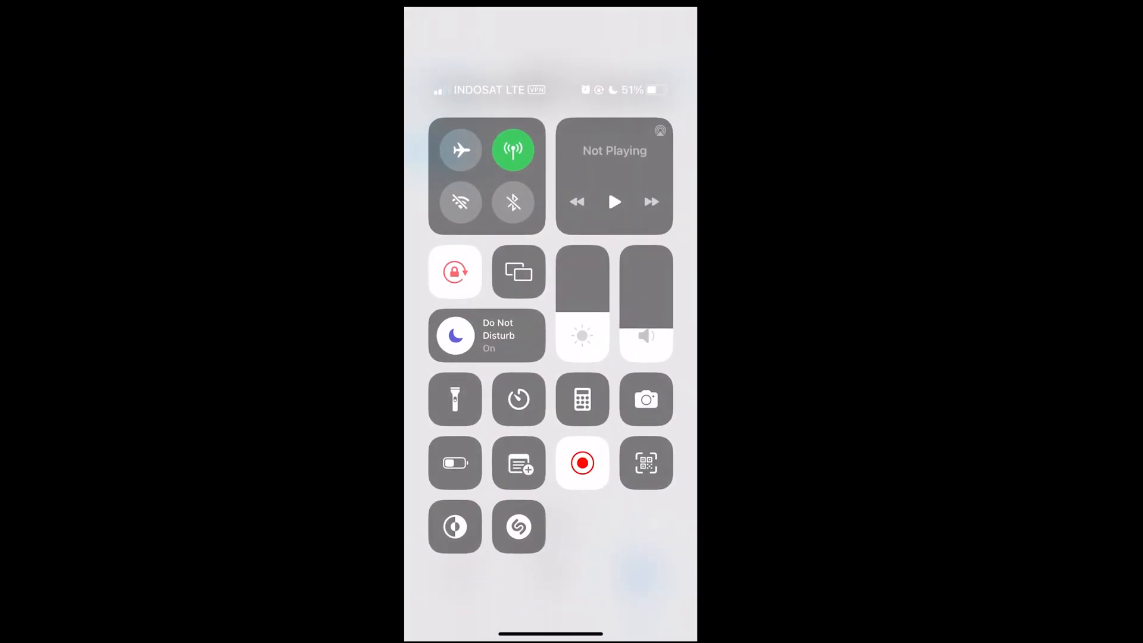
{"action": "left_click_drag", "start_coordinate": [487, 205], "coordinate": [487, 78]}
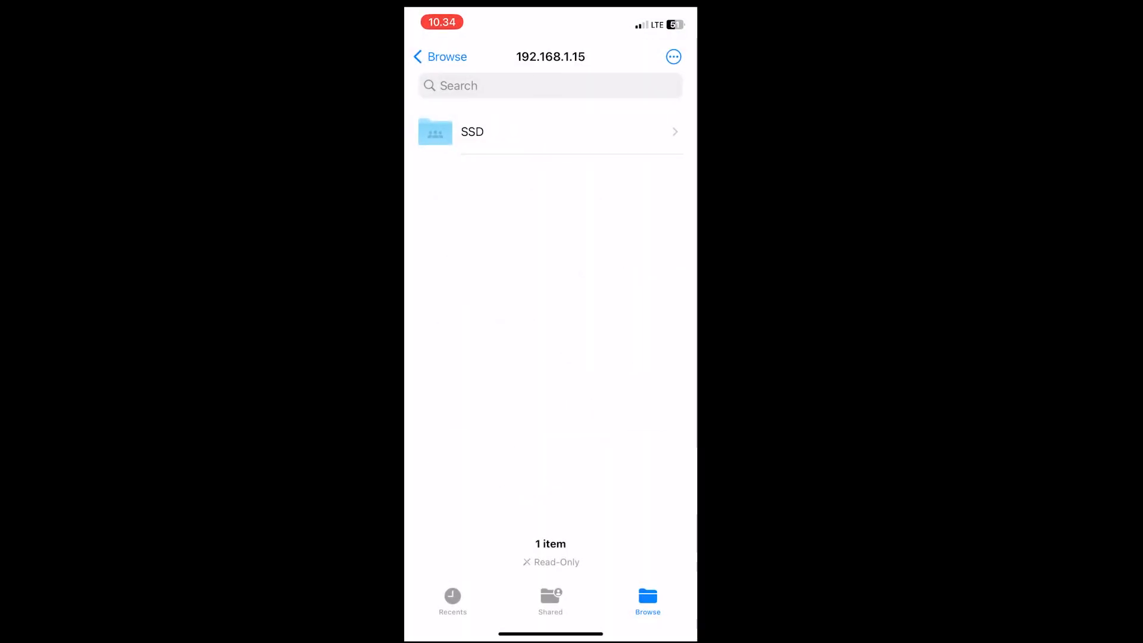
{"action": "left_click_drag", "start_coordinate": [660, 13], "coordinate": [654, 250]}
{"action": "left_click_drag", "start_coordinate": [551, 595], "coordinate": [550, 179]}
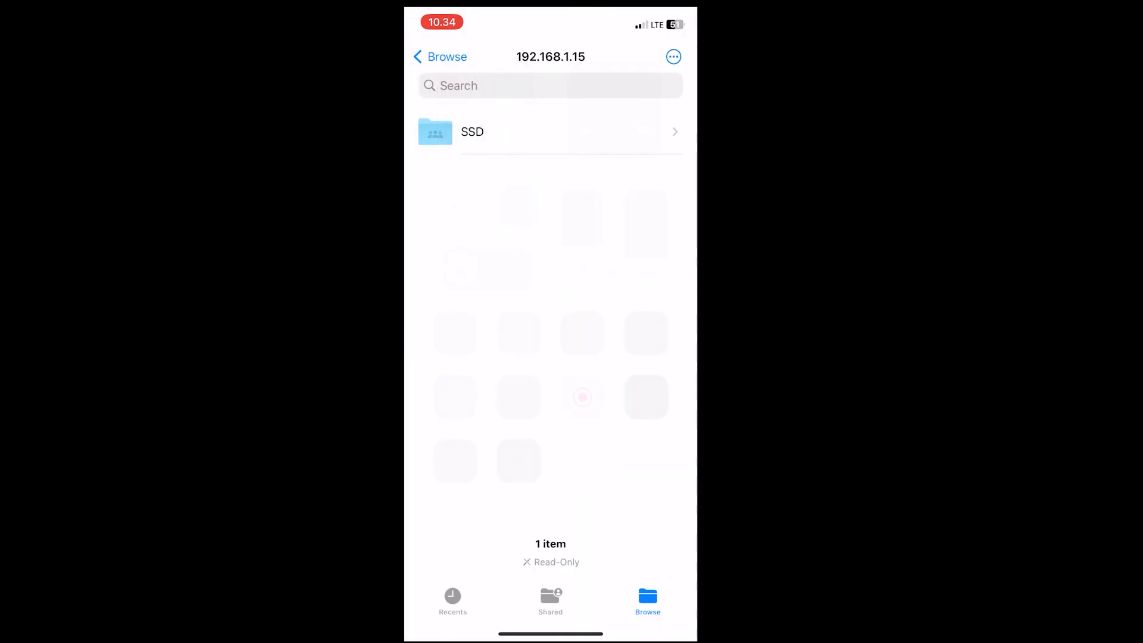
Open the SSD share on 192.168.1.15 to view its files, leave and reopen Files, and return to the home screen
{"action": "left_click", "coordinate": [476, 130]}
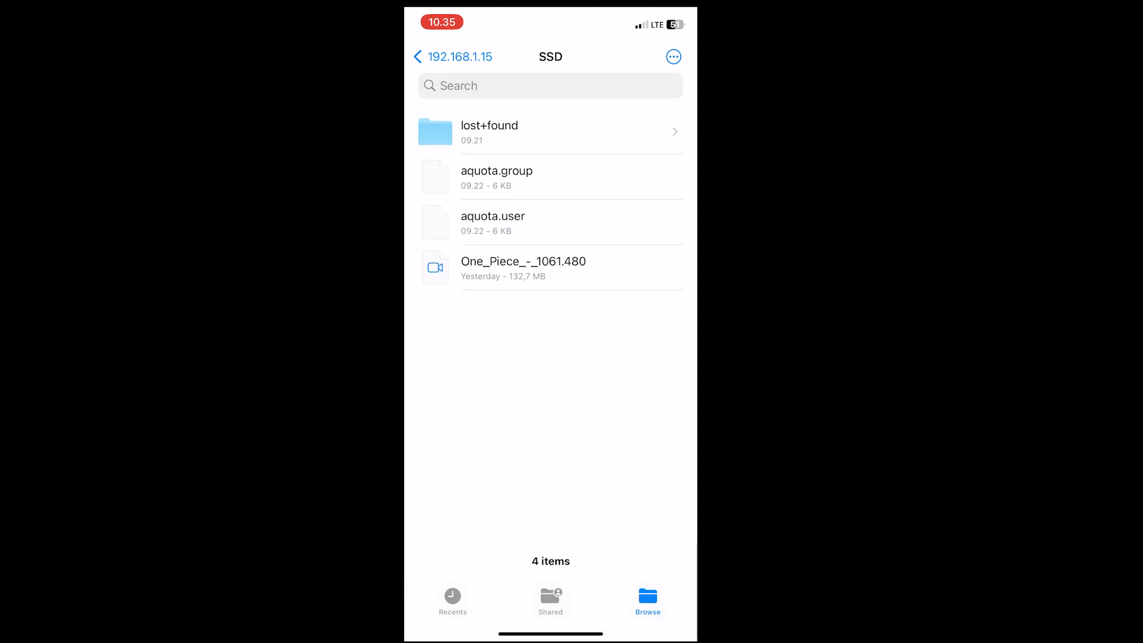
{"action": "left_click_drag", "start_coordinate": [551, 634], "coordinate": [550, 452]}
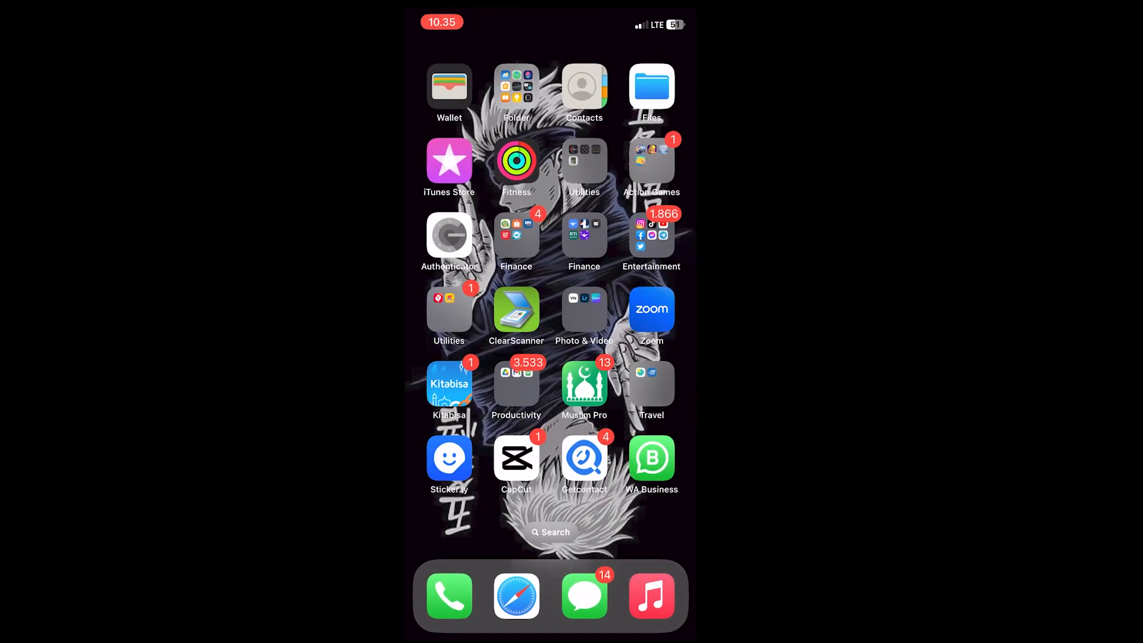
{"action": "left_click", "coordinate": [651, 87]}
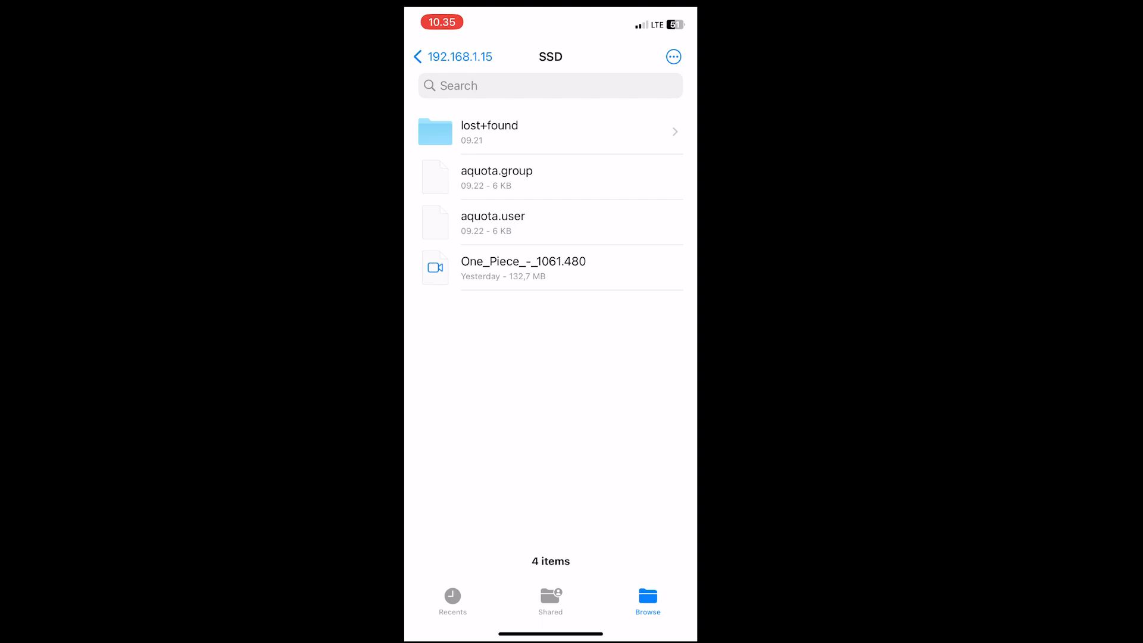
{"action": "left_click_drag", "start_coordinate": [550, 633], "coordinate": [550, 381]}
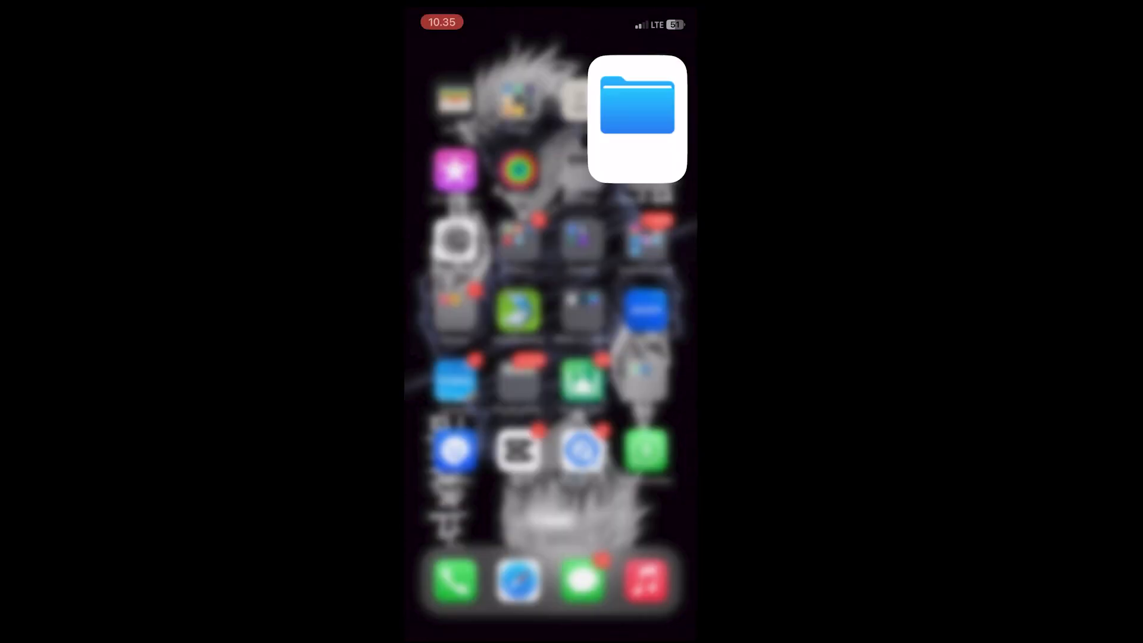